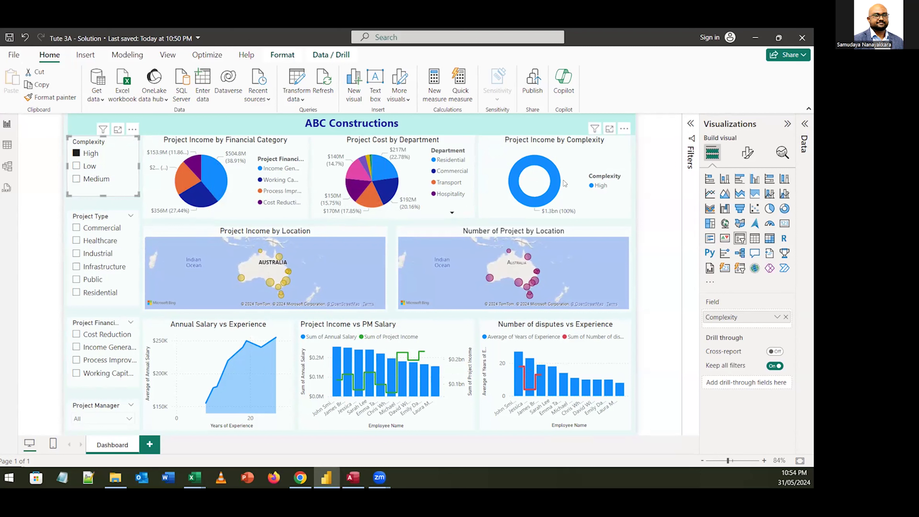
# - Clear the High selection in the Complexity slicer on the ABC Constructions dashboard
pyautogui.click(76, 153)
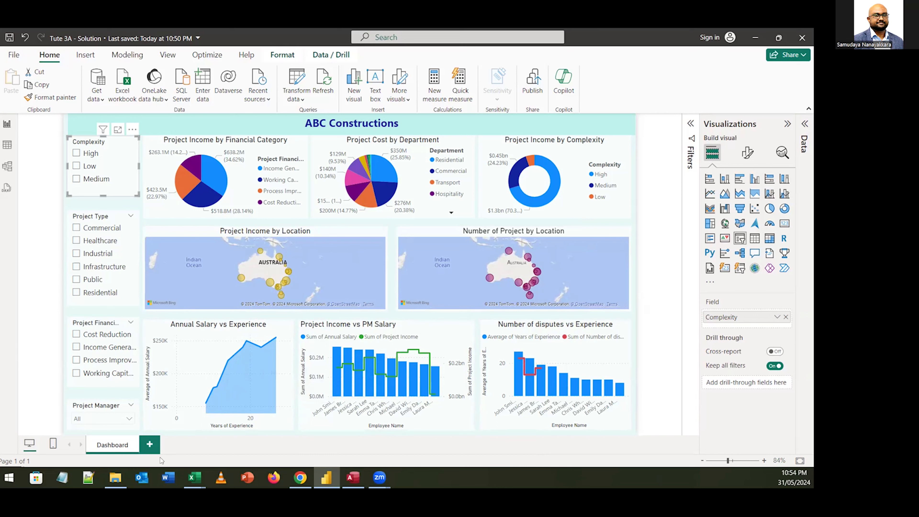
# - Examine the source files: the Tute - 3 folder, the Project Data and Project Disputes workbooks in Excel, and the Employees table in Access
pyautogui.moveTo(115, 476)
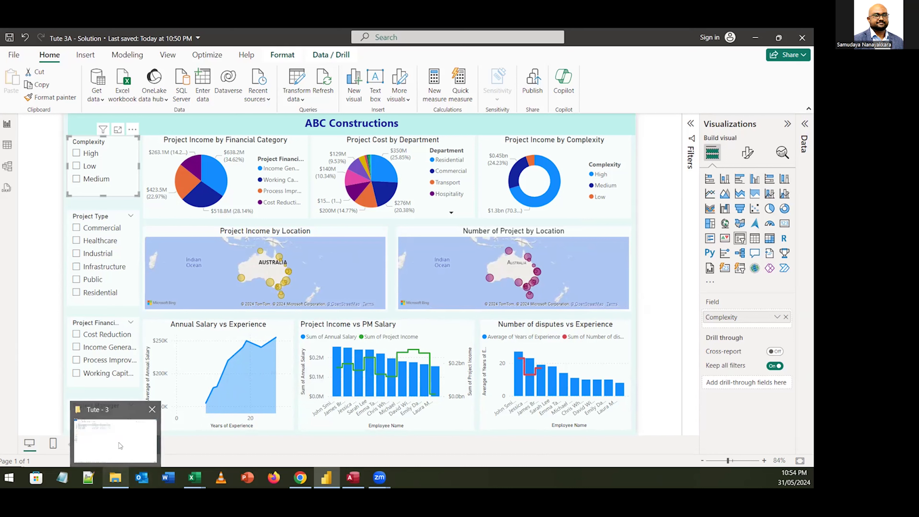
pyautogui.click(121, 460)
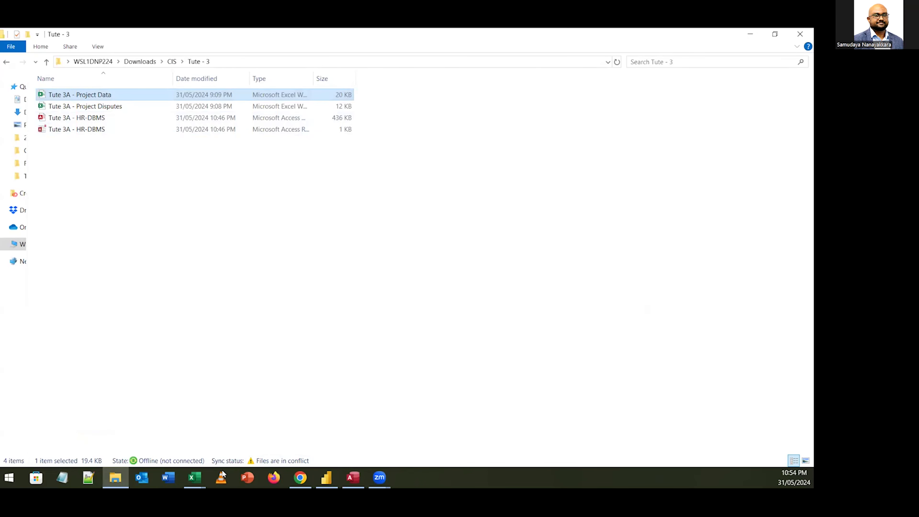
pyautogui.moveTo(201, 478)
pyautogui.click(240, 440)
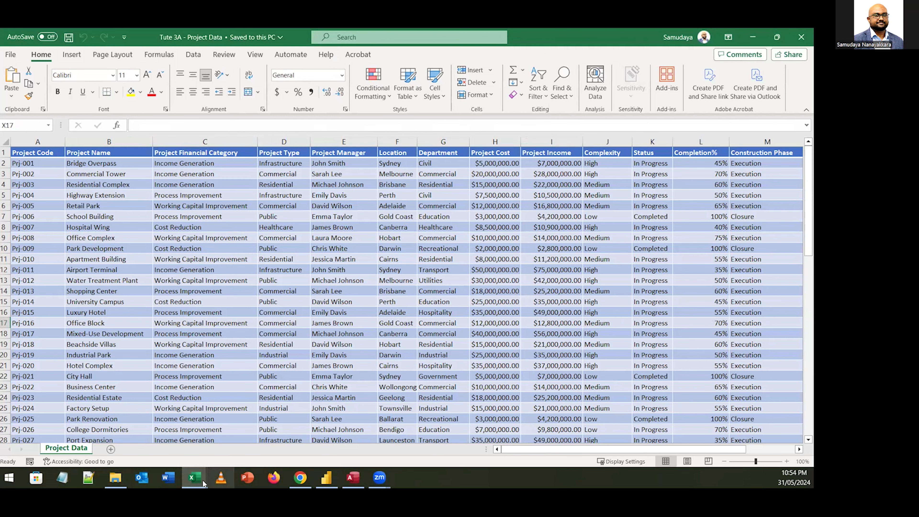
pyautogui.moveTo(203, 484)
pyautogui.click(231, 446)
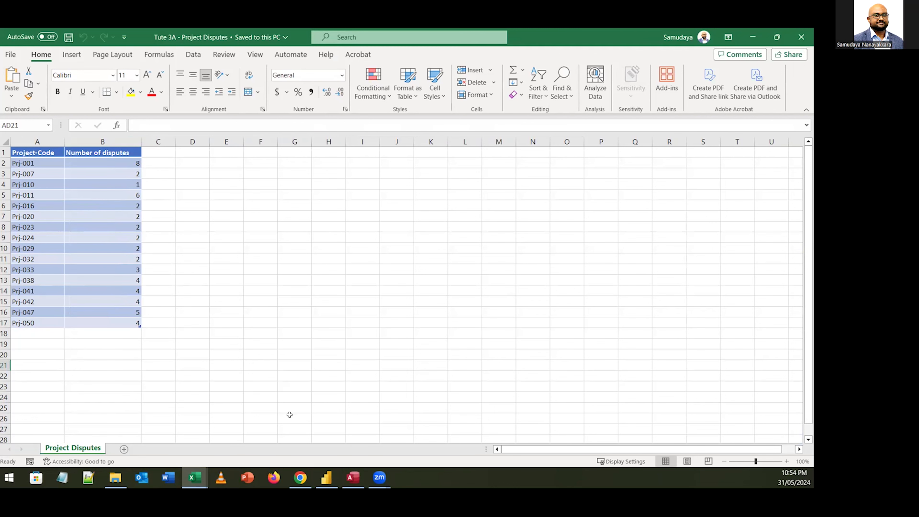
pyautogui.click(353, 477)
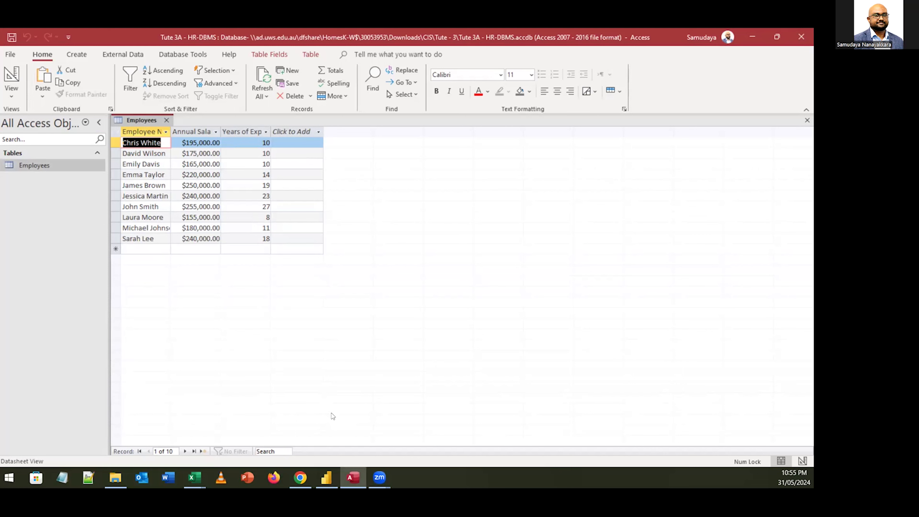
# - Switch to Power BI Desktop and create a new blank report
pyautogui.click(325, 477)
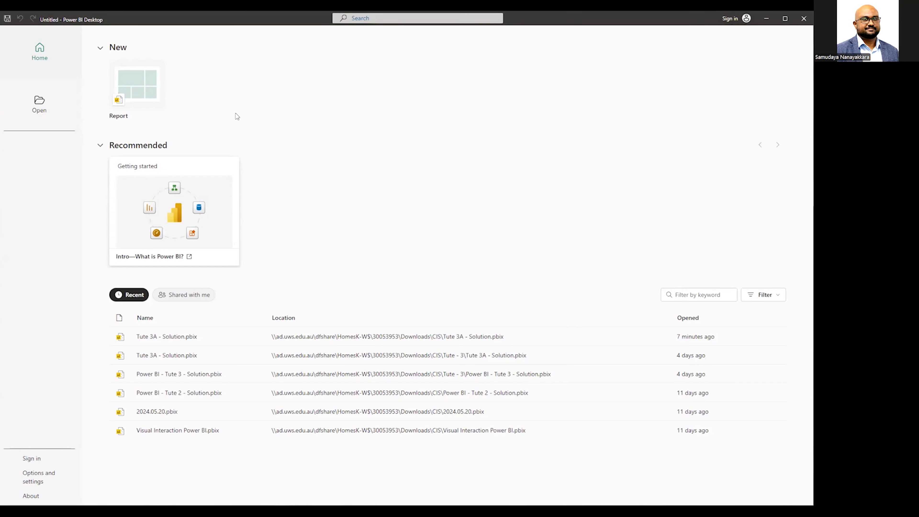
pyautogui.click(148, 88)
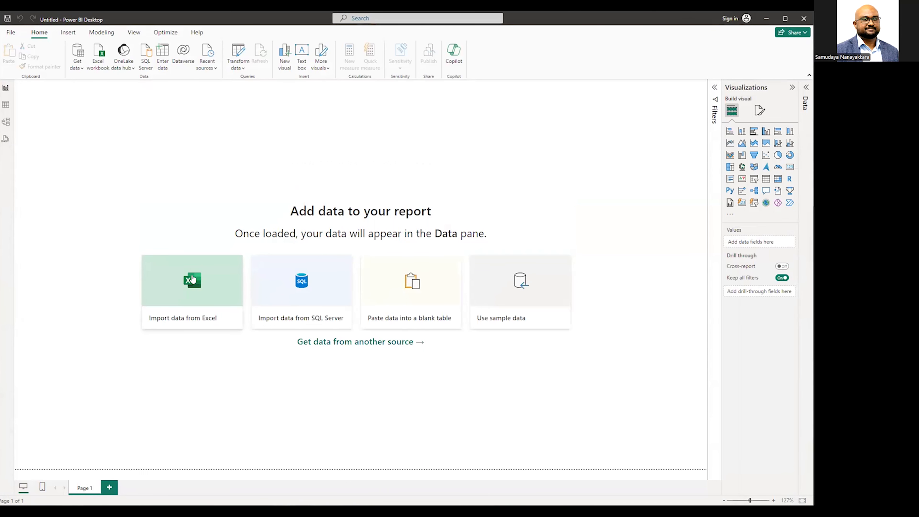
# - Import the Project Data sheet from the Excel workbook Tute 3A - Project Data and load it into the report
pyautogui.click(192, 279)
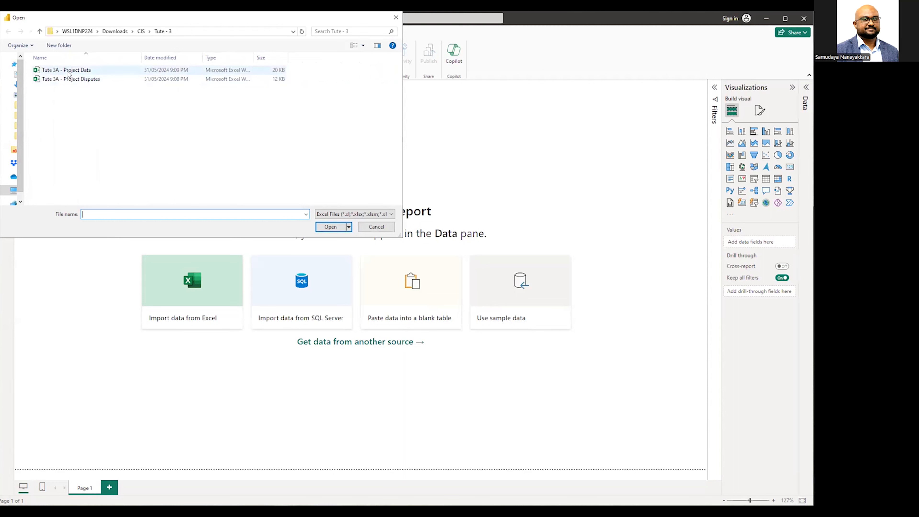
pyautogui.click(67, 70)
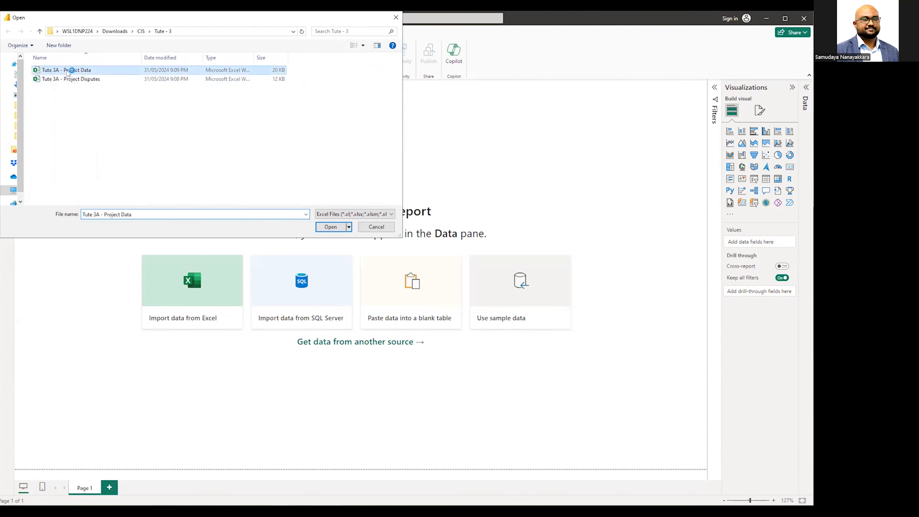
pyautogui.click(330, 227)
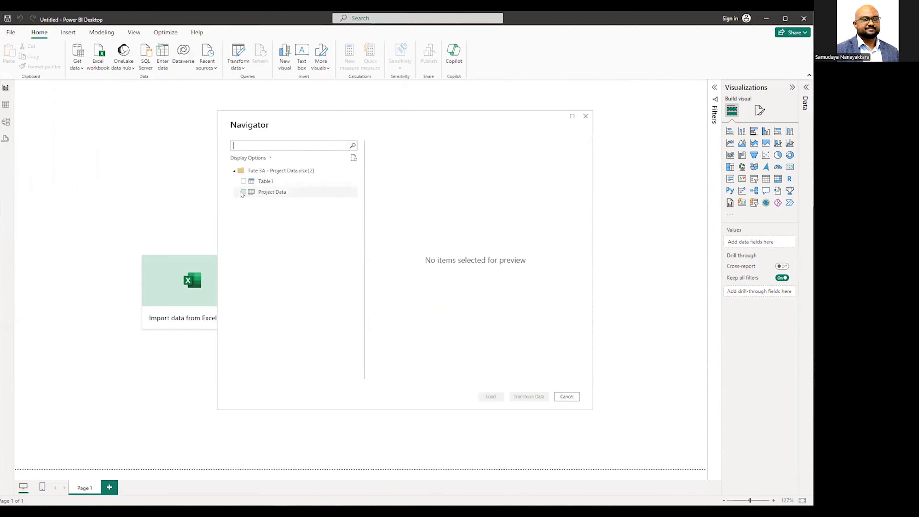
pyautogui.click(243, 192)
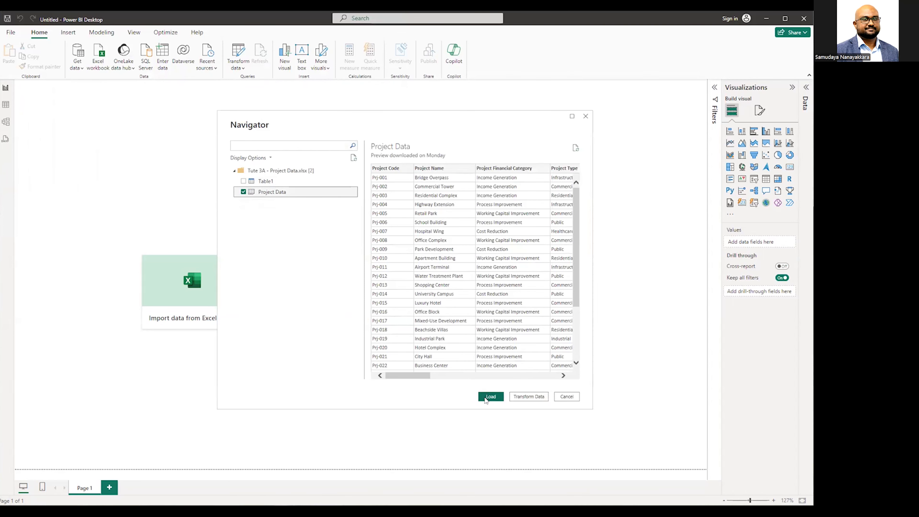
pyautogui.click(486, 397)
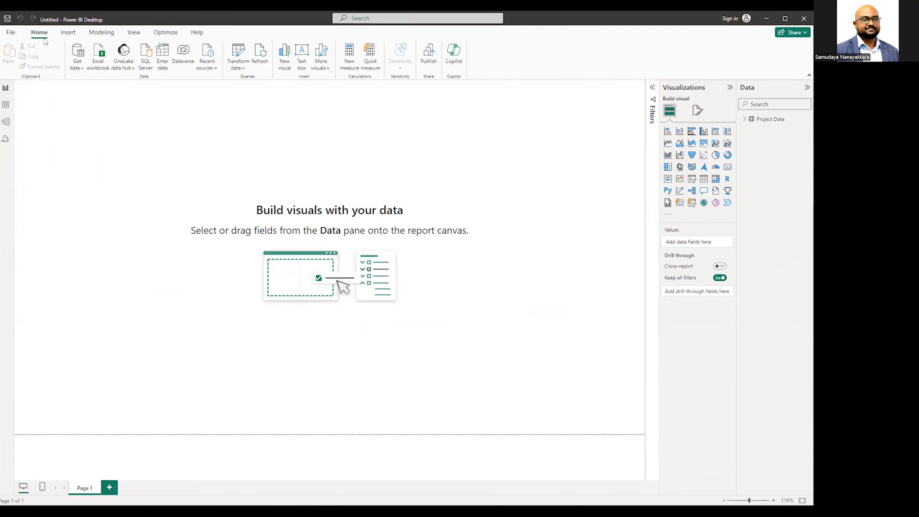
# - Import the Project Disputes sheet from the Excel workbook Tute 3A - Project Disputes and load it into the report
pyautogui.click(82, 69)
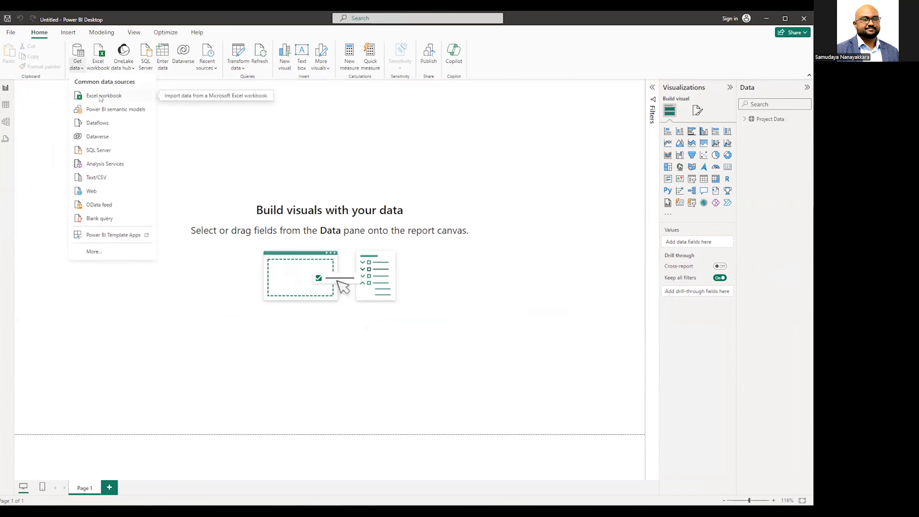
pyautogui.click(36, 39)
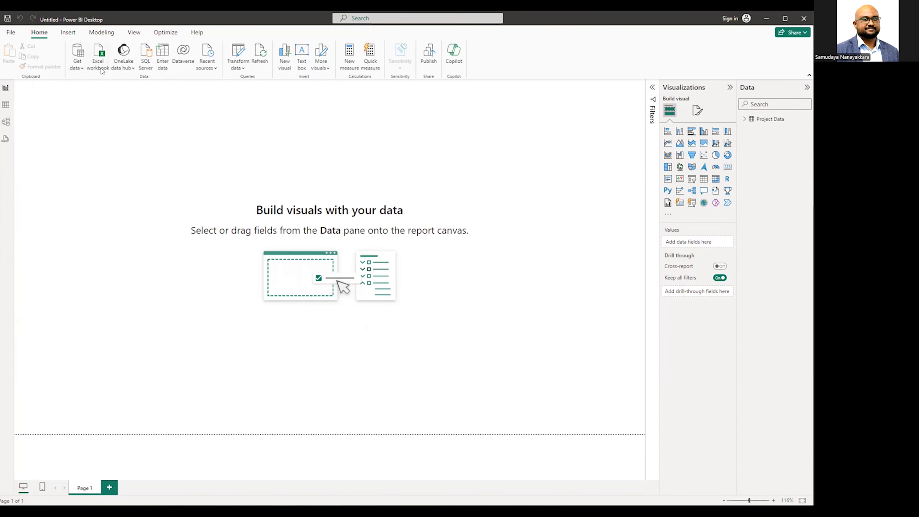
pyautogui.click(99, 62)
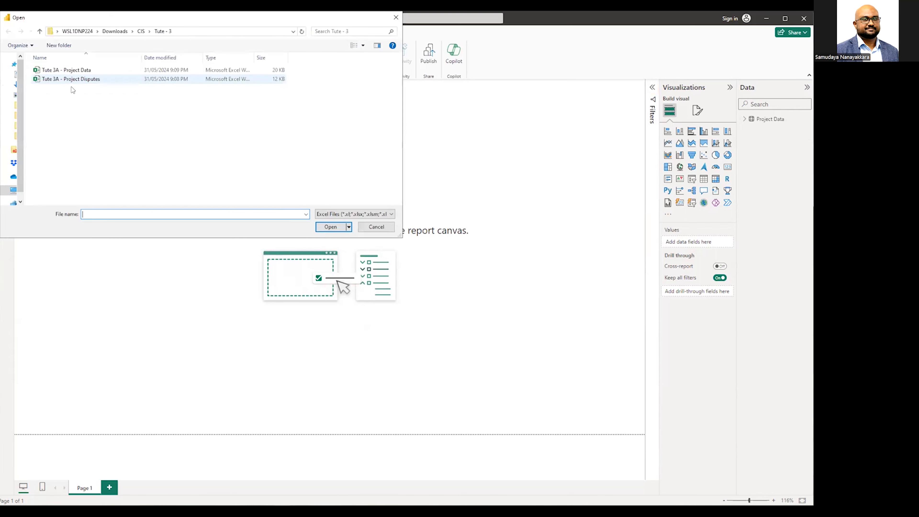
pyautogui.click(73, 80)
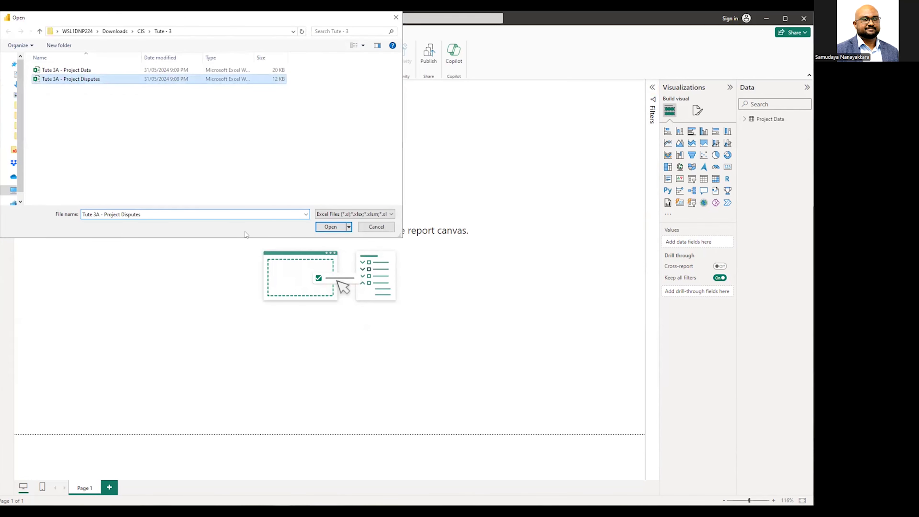
pyautogui.click(330, 226)
pyautogui.click(243, 192)
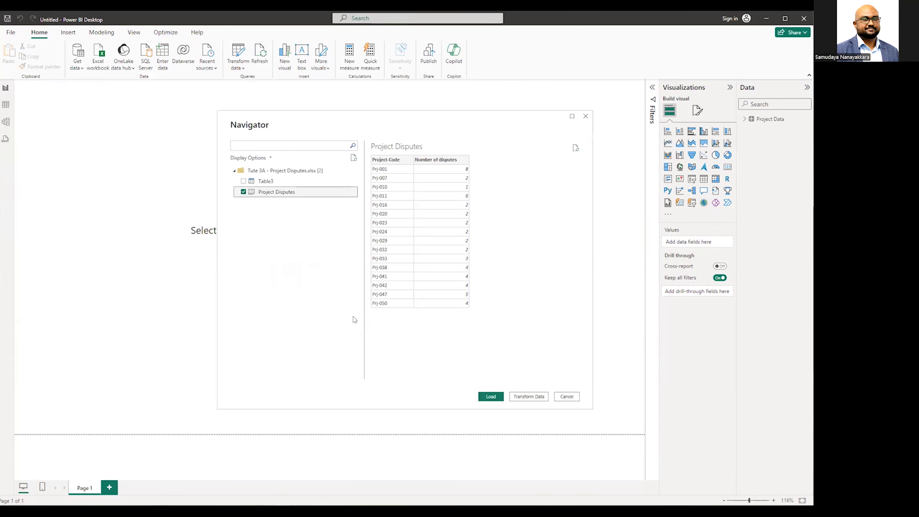
pyautogui.click(490, 396)
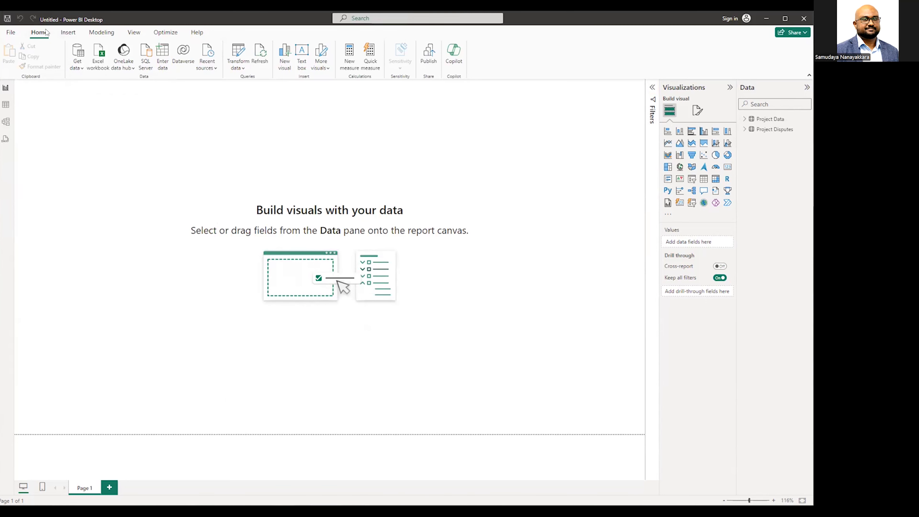
# - Connect to the Access database Tute 3A - HR-DBMS and load its Employees table into the report
pyautogui.click(80, 68)
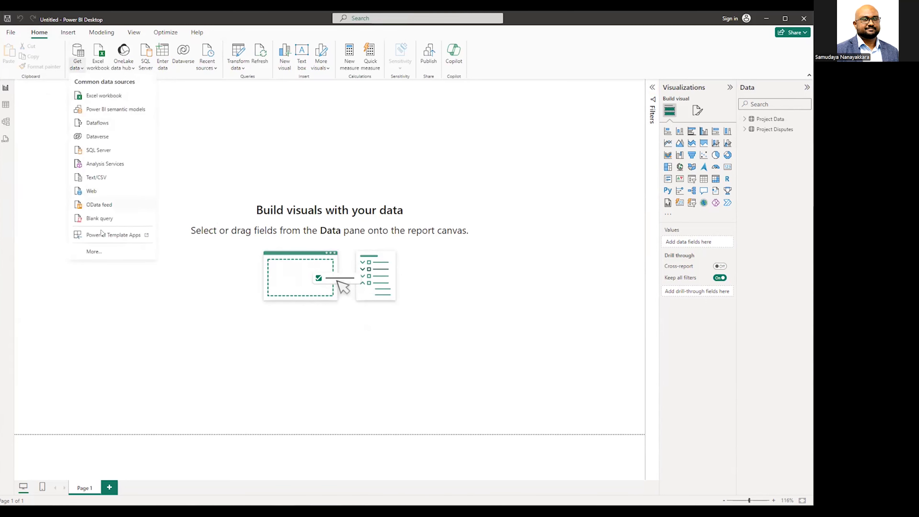
pyautogui.click(94, 251)
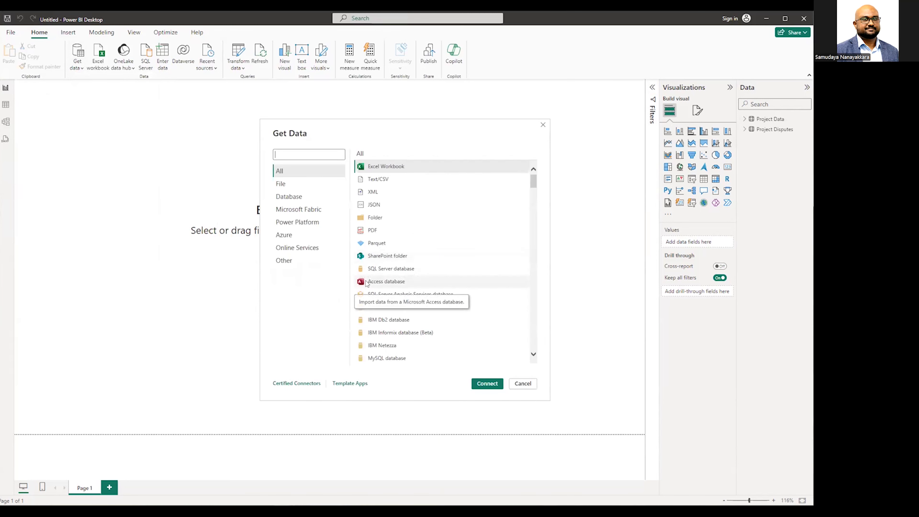
pyautogui.click(366, 282)
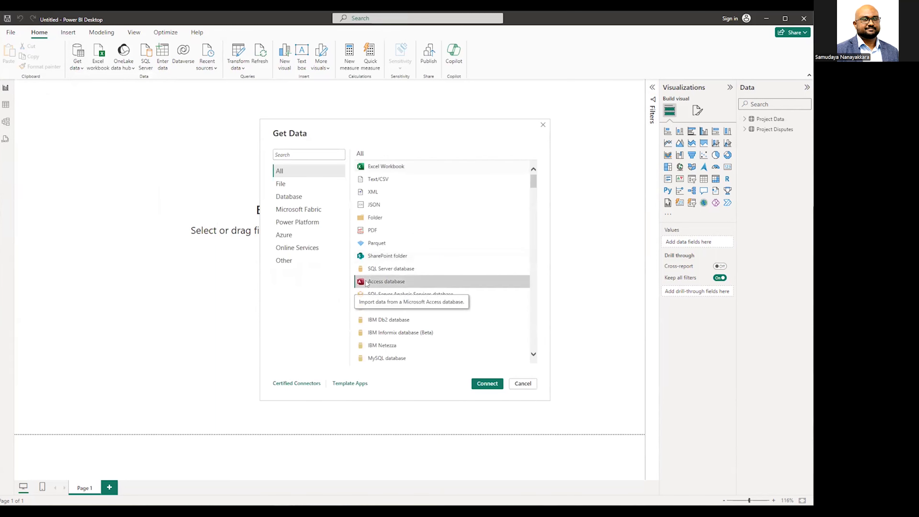
pyautogui.click(486, 384)
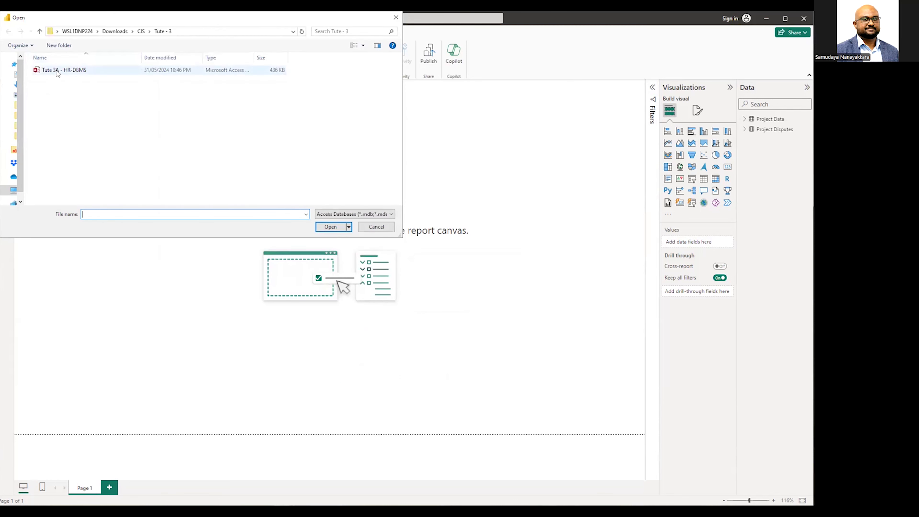
pyautogui.click(58, 70)
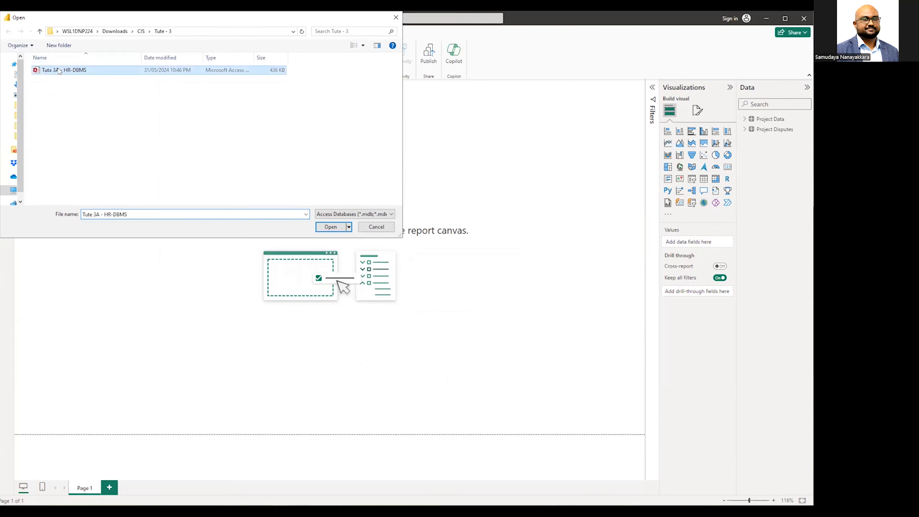
pyautogui.click(243, 181)
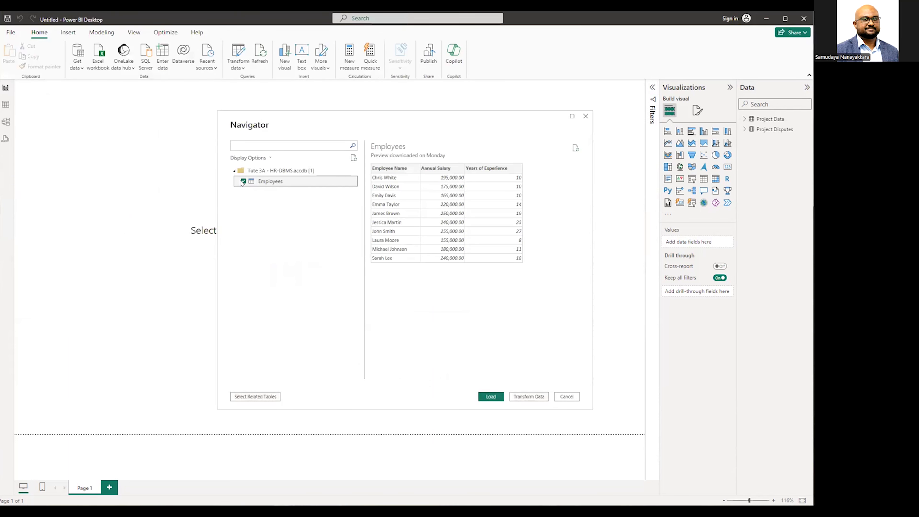
pyautogui.click(491, 396)
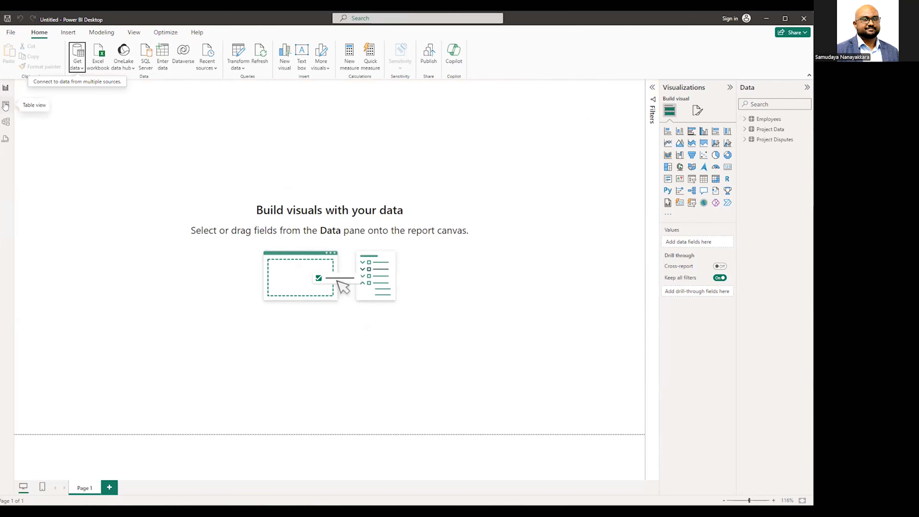
# - Look through the imported Employees, Project Disputes and Project Data tables in Table view, ending on Project Data
pyautogui.click(6, 106)
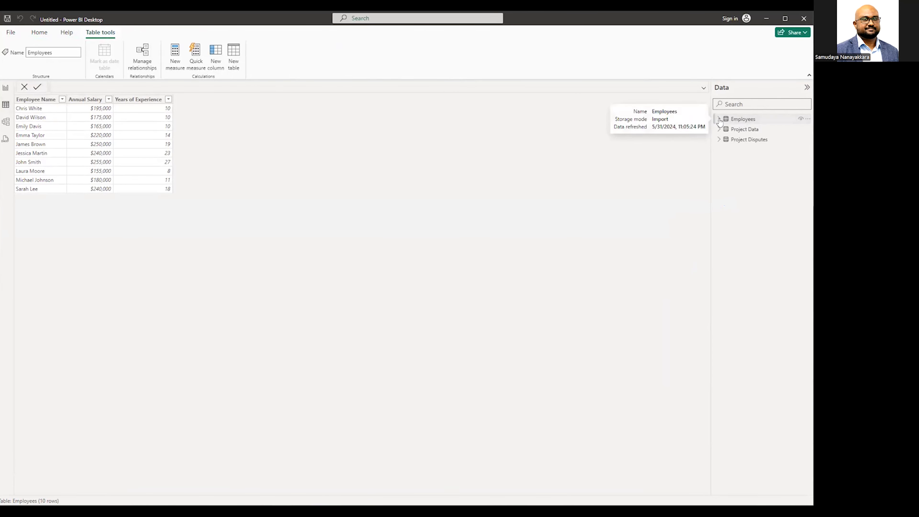
pyautogui.click(744, 131)
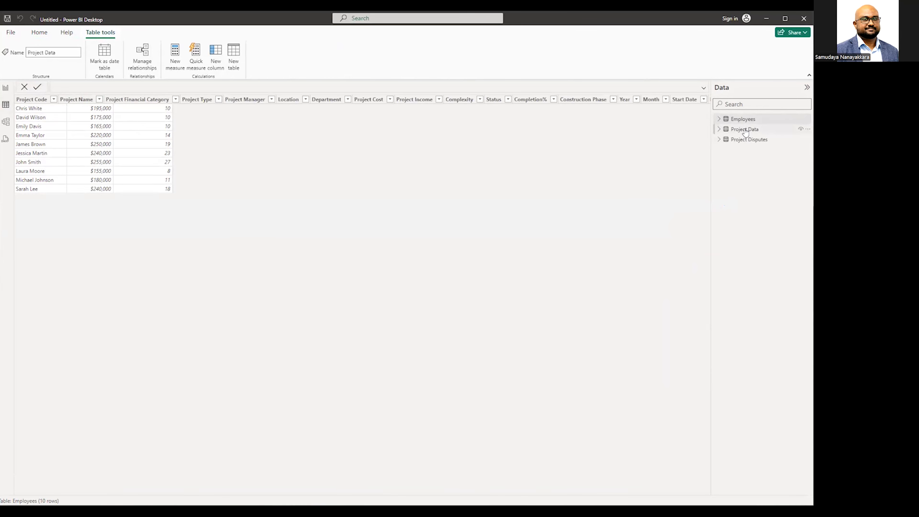
pyautogui.click(747, 143)
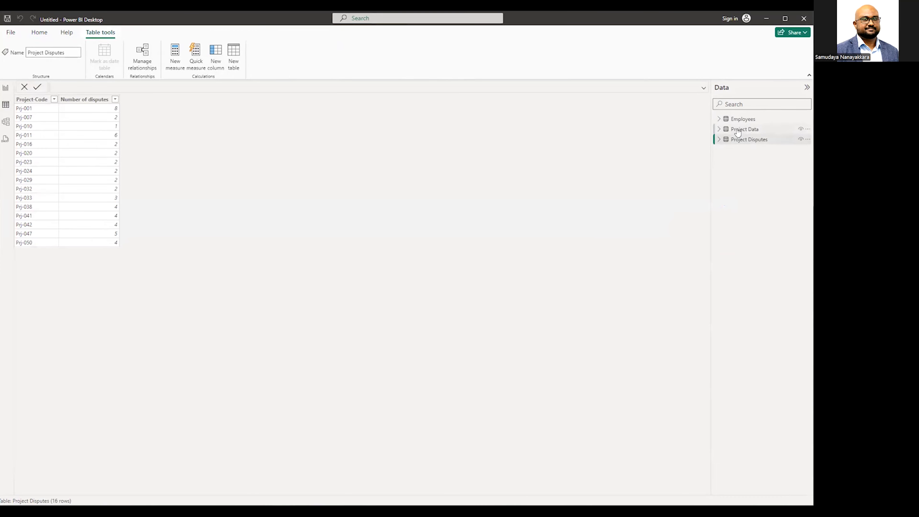
pyautogui.click(738, 130)
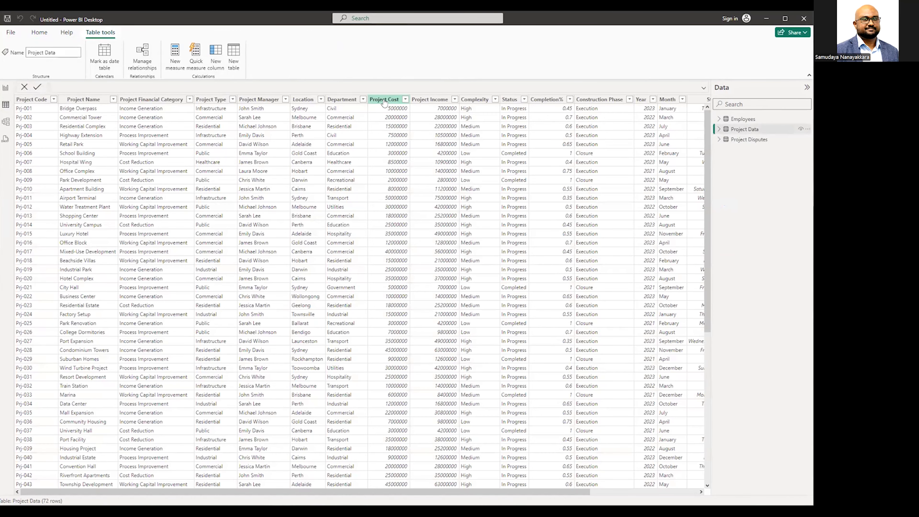
# - Format the Project Cost column of the Project Data table as dollar currency
pyautogui.click(384, 100)
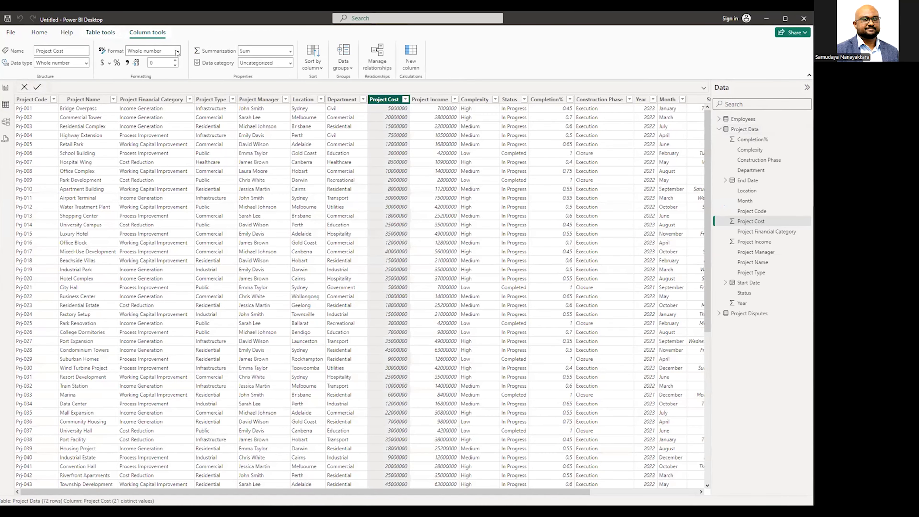
pyautogui.click(177, 52)
pyautogui.click(151, 71)
pyautogui.click(102, 63)
# - Format the Project Income column of the Project Data table as dollar currency
pyautogui.click(429, 99)
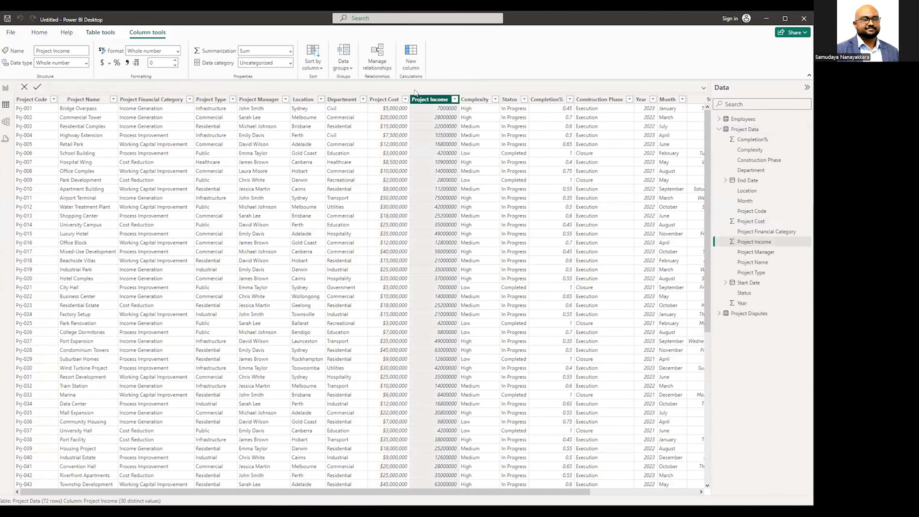
pyautogui.click(178, 53)
pyautogui.click(150, 76)
# - Set the format of the Completion% column in the Project Data table to Percentage
pyautogui.click(544, 101)
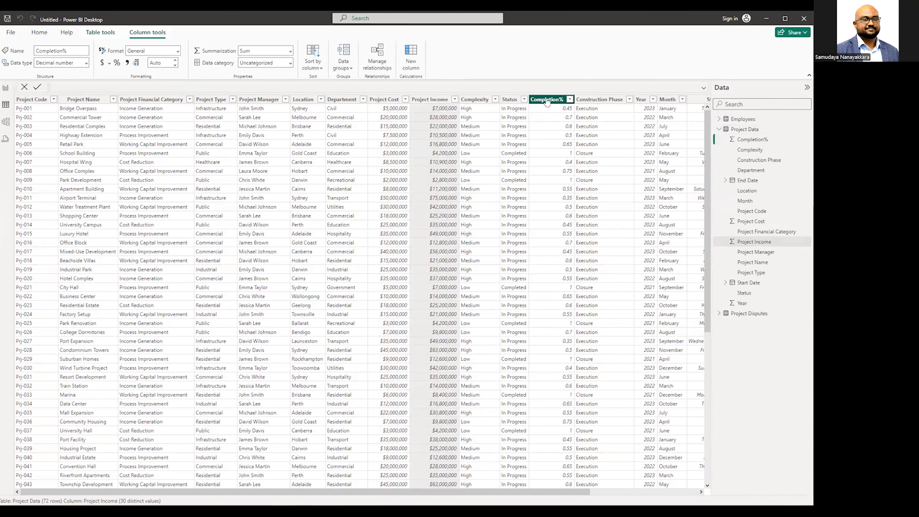
pyautogui.click(177, 51)
pyautogui.click(152, 111)
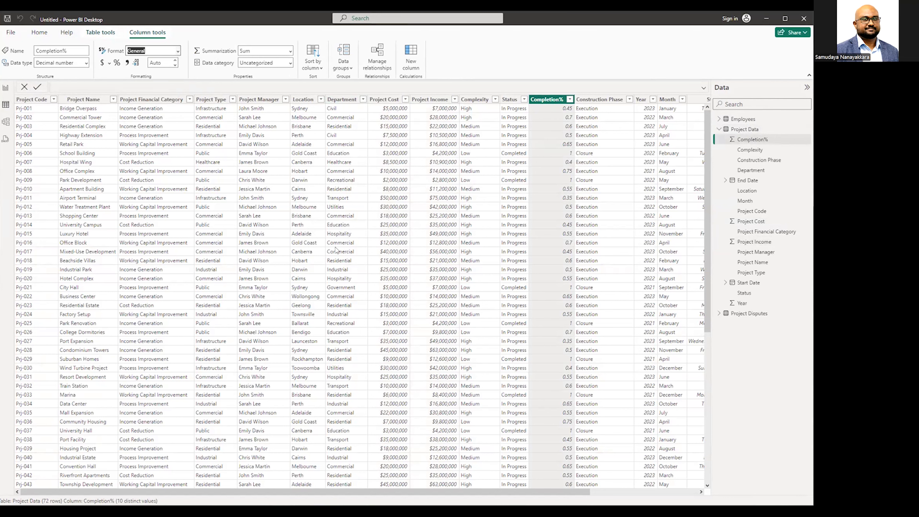
pyautogui.moveTo(563, 491); pyautogui.dragTo(662, 496)
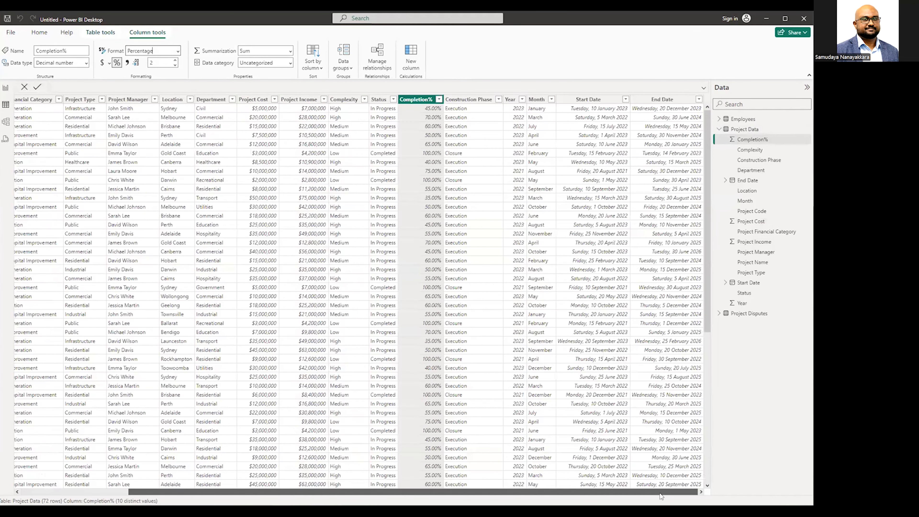
# - Set the date format of the Start Date column in the Project Data table to 14 March 2001 (d mmmm yyyy)
pyautogui.click(568, 98)
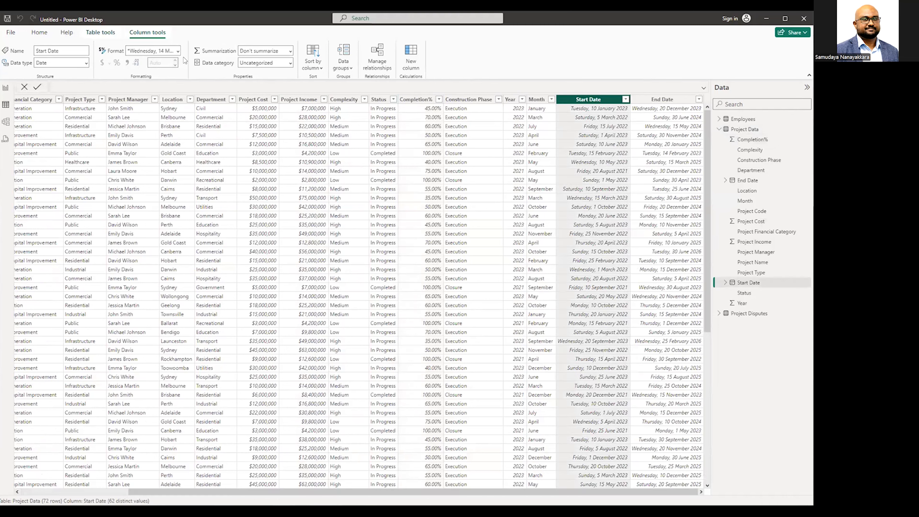
pyautogui.click(177, 51)
pyautogui.click(174, 112)
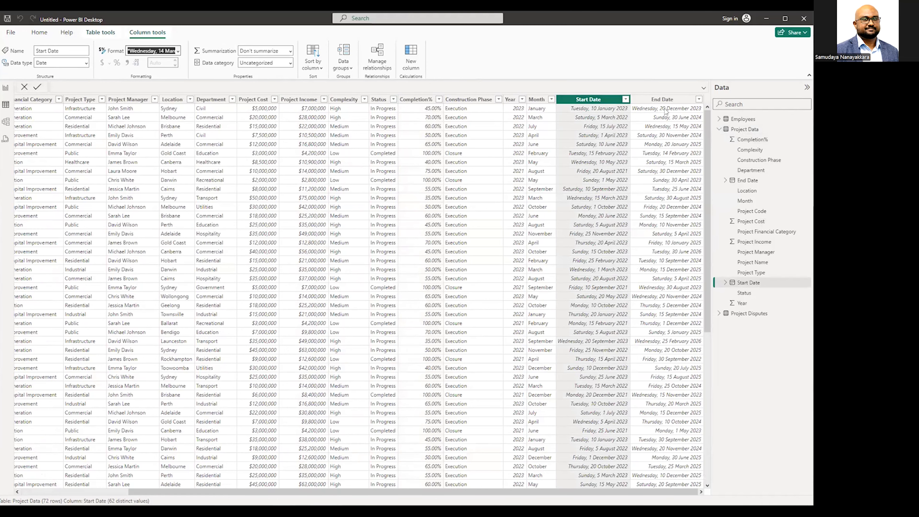
# - Set the End Date column of the Project Data table to the 14 March 2001 (d mmmm yyyy) date format
pyautogui.click(655, 99)
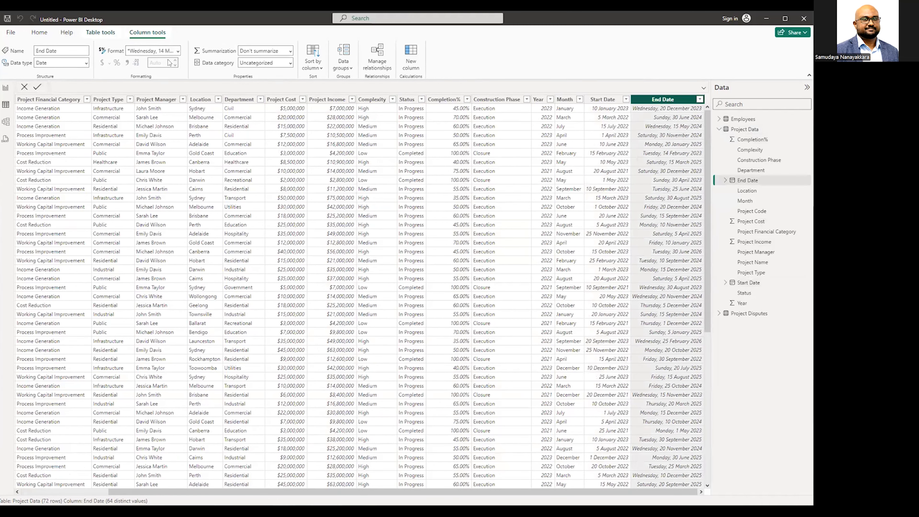
pyautogui.click(177, 51)
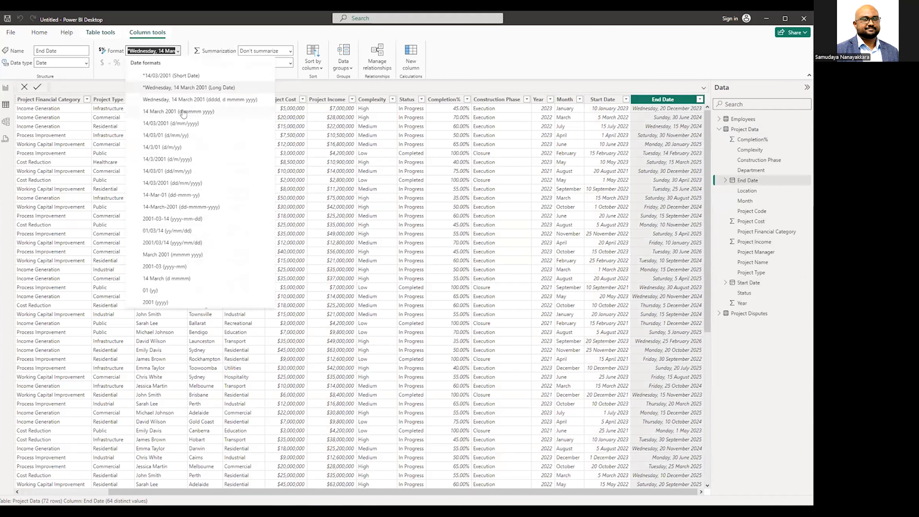
pyautogui.click(184, 112)
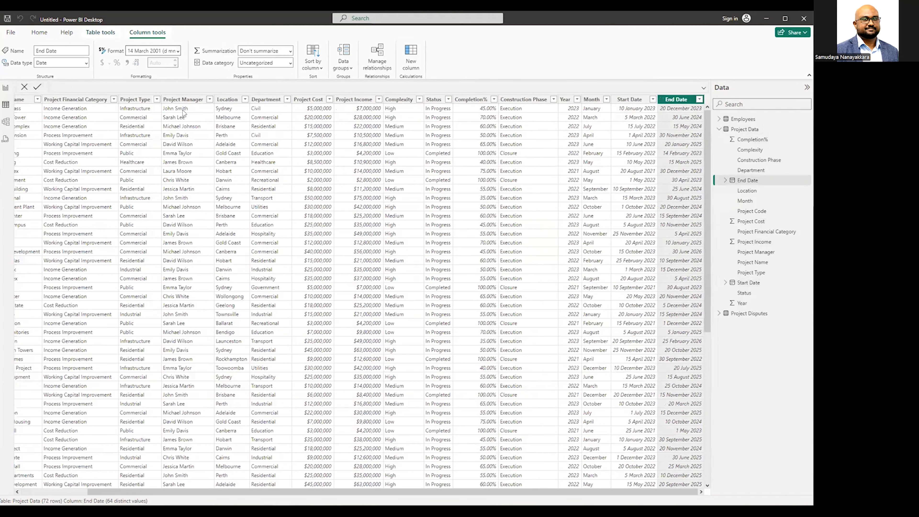
# - Collapse the Project Data field list, switch to Model view and spread the Employees and Project Disputes cards apart
pyautogui.click(719, 129)
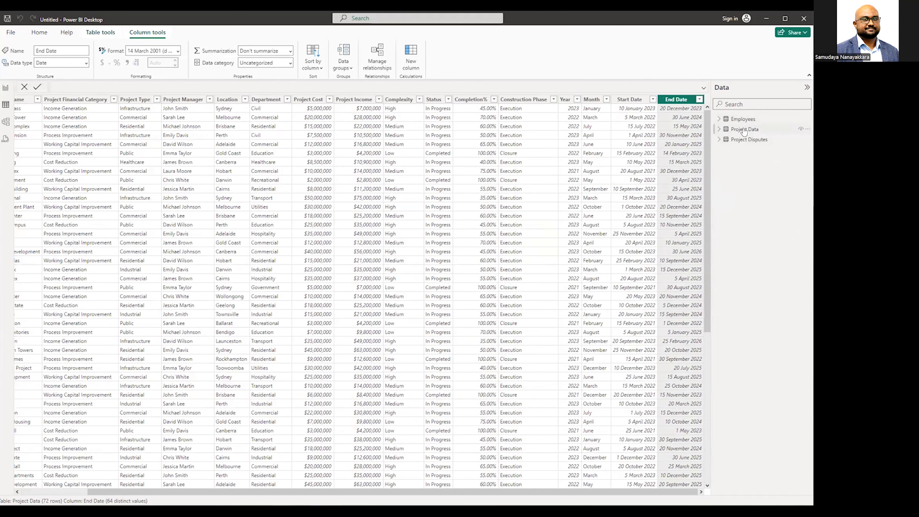
pyautogui.moveTo(745, 144)
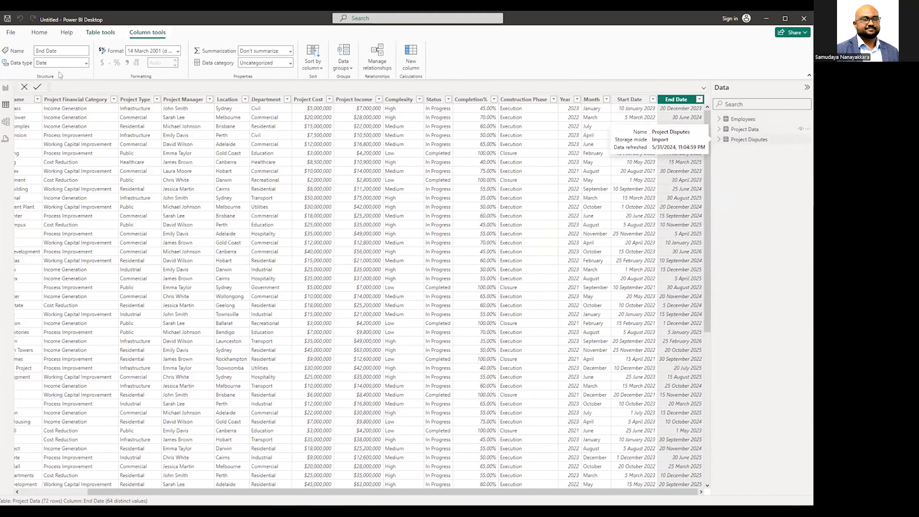
pyautogui.click(6, 124)
pyautogui.moveTo(339, 151)
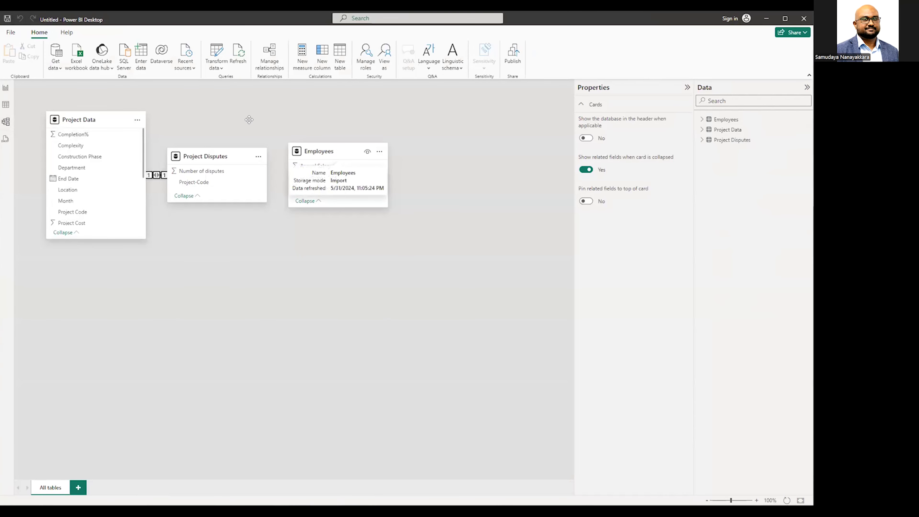
pyautogui.moveTo(339, 151); pyautogui.dragTo(408, 123)
pyautogui.moveTo(221, 154); pyautogui.dragTo(266, 128)
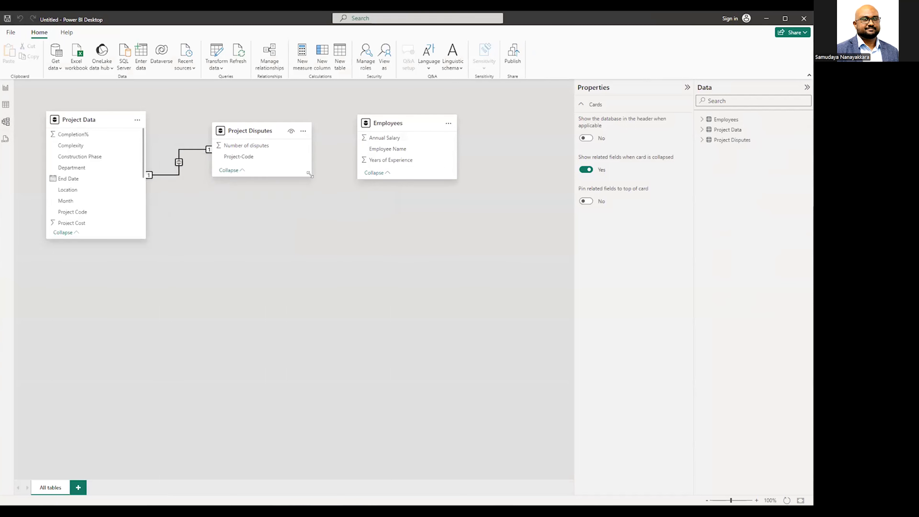
# - Enlarge the Project Disputes, Project Data and Employees cards and place Employees below Project Disputes
pyautogui.moveTo(309, 174); pyautogui.dragTo(345, 224)
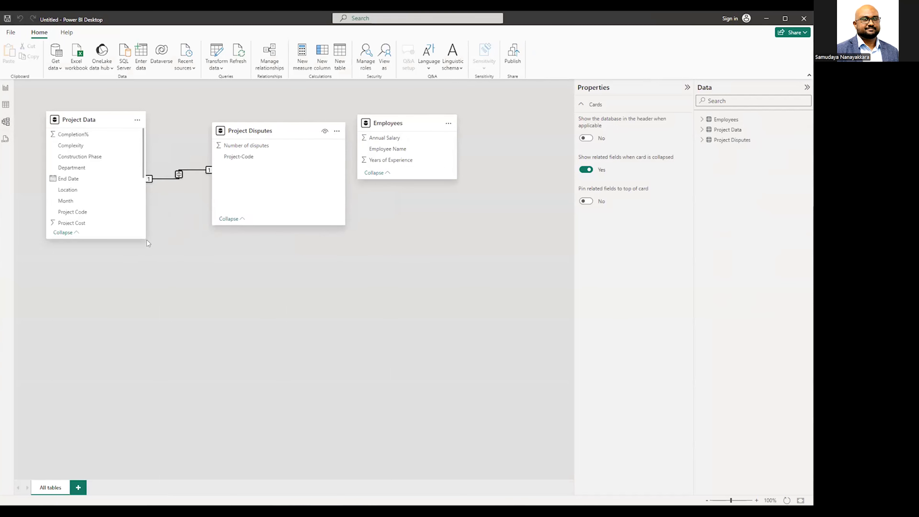
pyautogui.moveTo(147, 239); pyautogui.dragTo(171, 278)
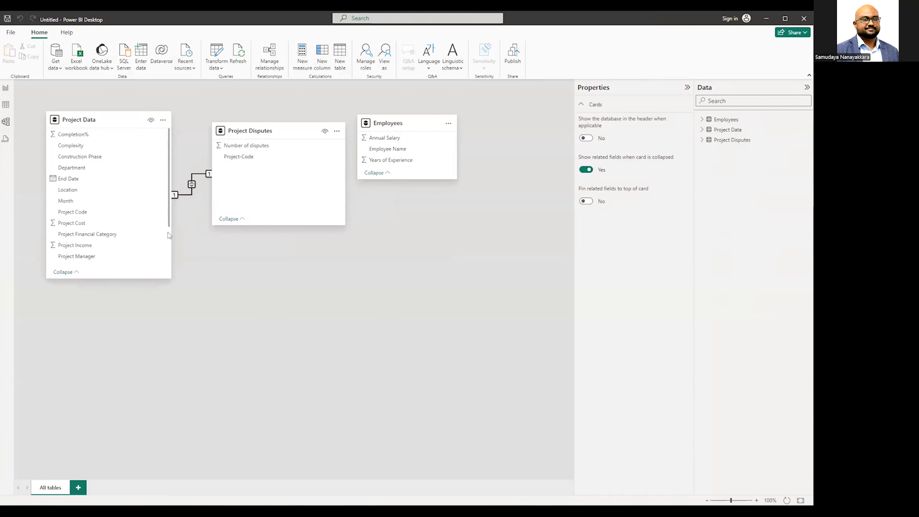
pyautogui.click(177, 195)
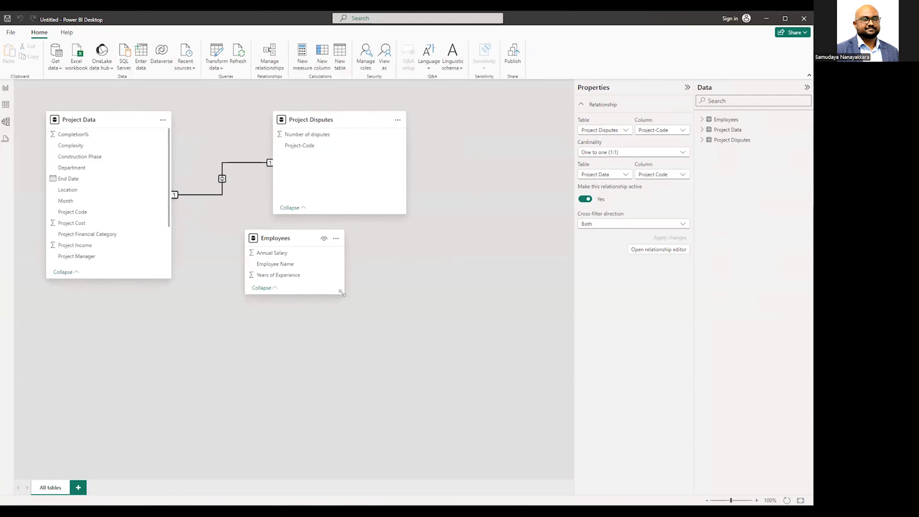
pyautogui.moveTo(342, 294); pyautogui.dragTo(380, 334)
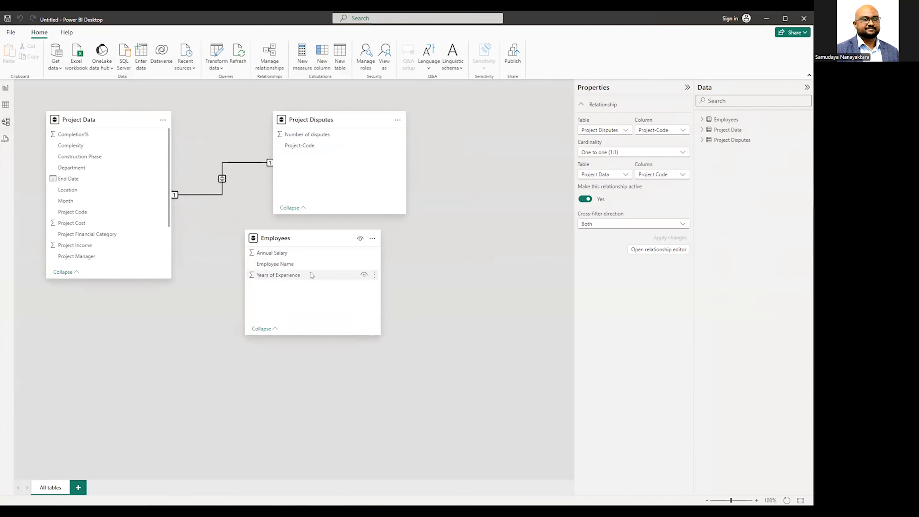
# - Relate Project Manager in Project Data to Employee Name in Employees, and move the Employees card further down
pyautogui.scroll(-3, 82, 224)
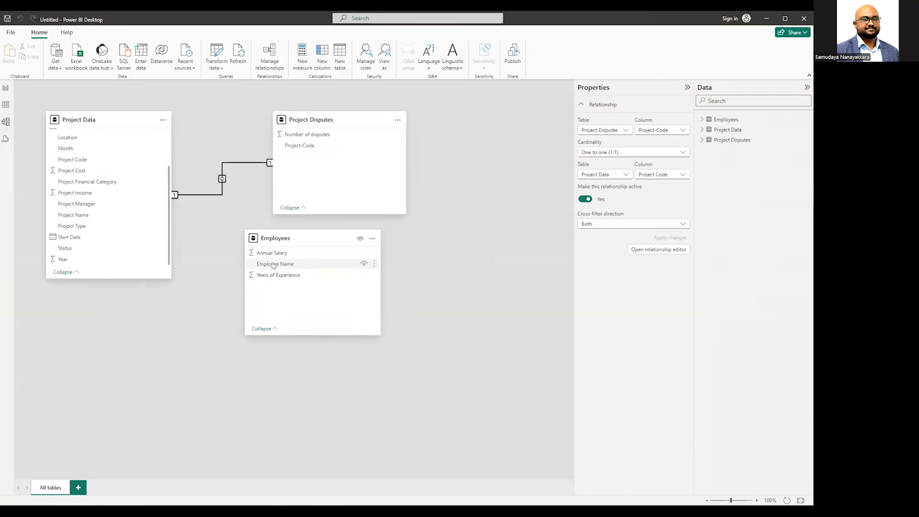
pyautogui.click(82, 205)
pyautogui.moveTo(82, 205); pyautogui.dragTo(261, 267)
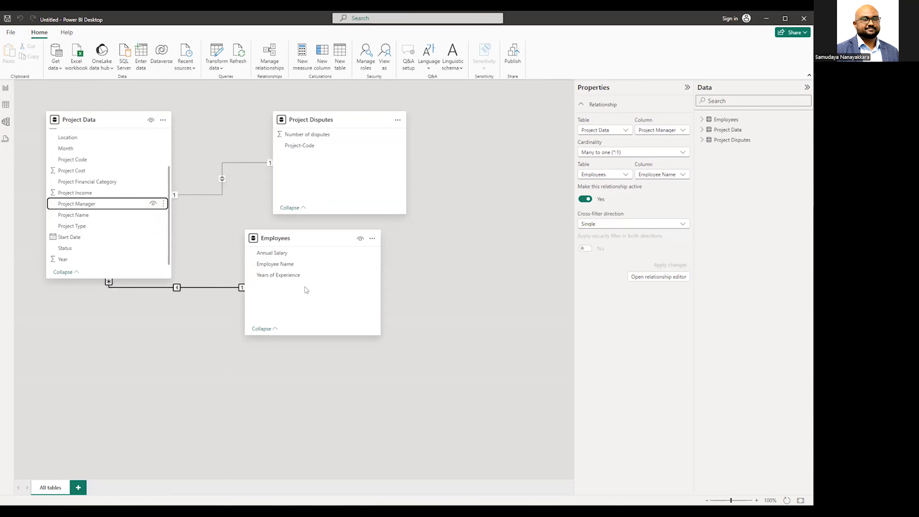
pyautogui.moveTo(290, 248); pyautogui.dragTo(340, 295)
pyautogui.moveTo(272, 249); pyautogui.dragTo(313, 316)
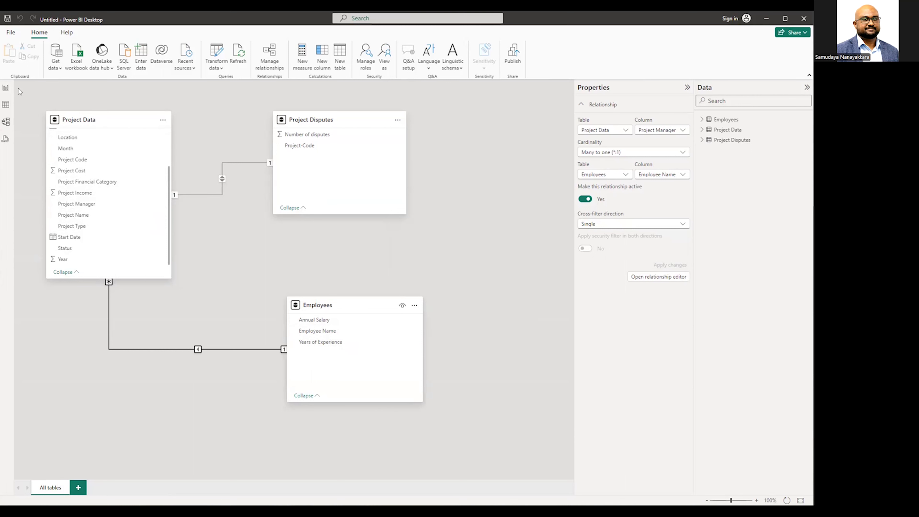
# - Return to Report view and rename the report page as Dashboard
pyautogui.click(6, 89)
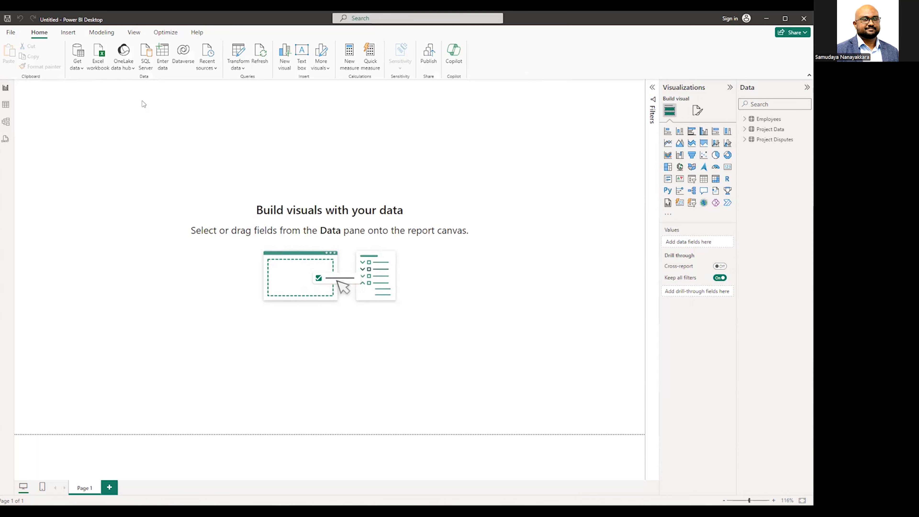
pyautogui.click(699, 113)
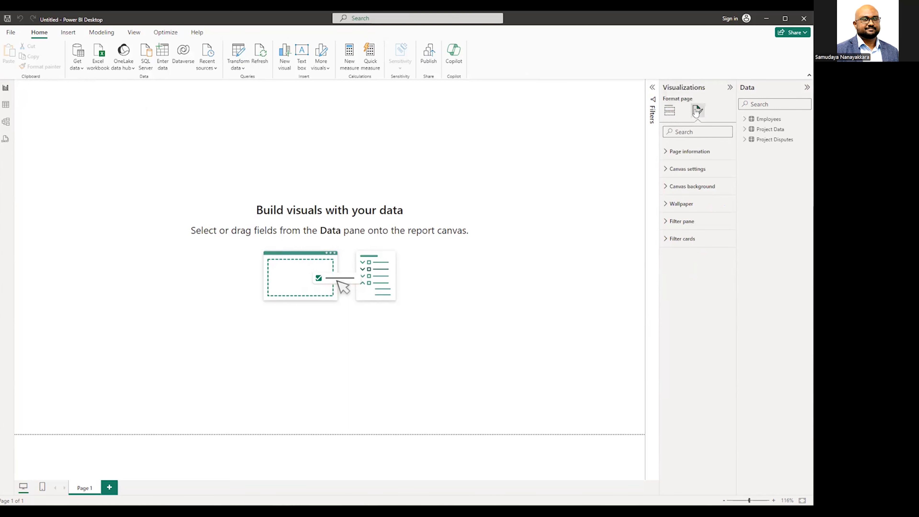
pyautogui.click(699, 154)
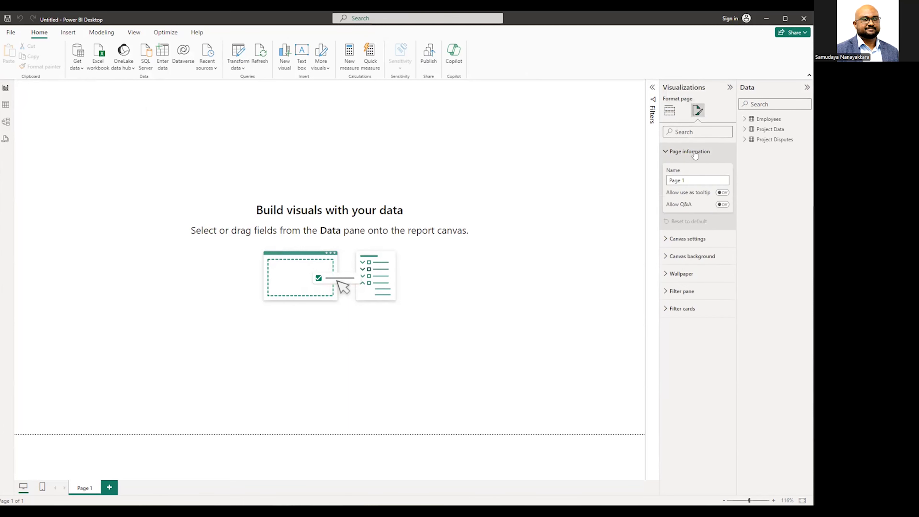
pyautogui.click(676, 180)
pyautogui.write('Dashboard')
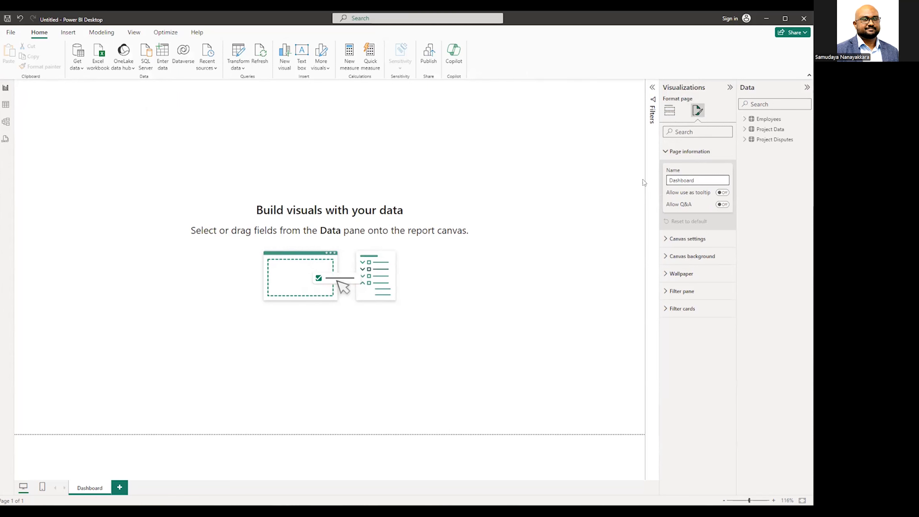
# - Set the page's canvas background to light blue with 49% transparency
pyautogui.click(702, 257)
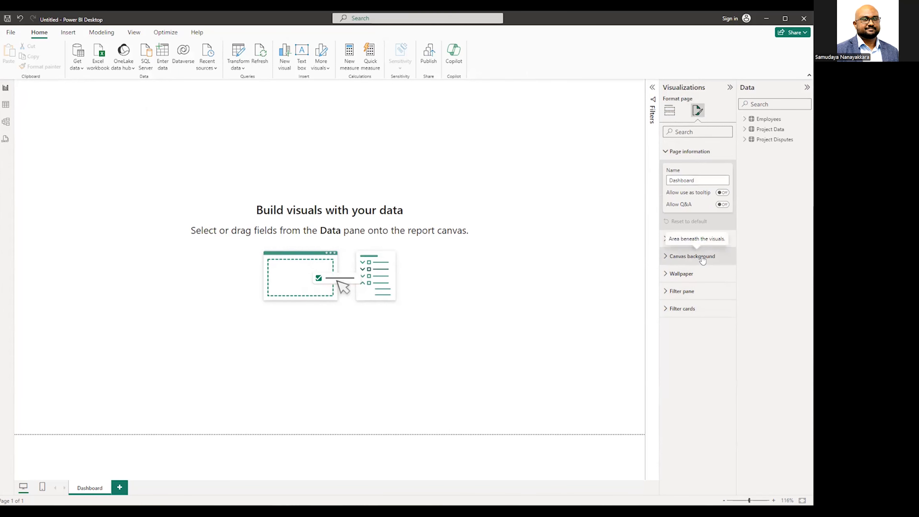
pyautogui.click(684, 286)
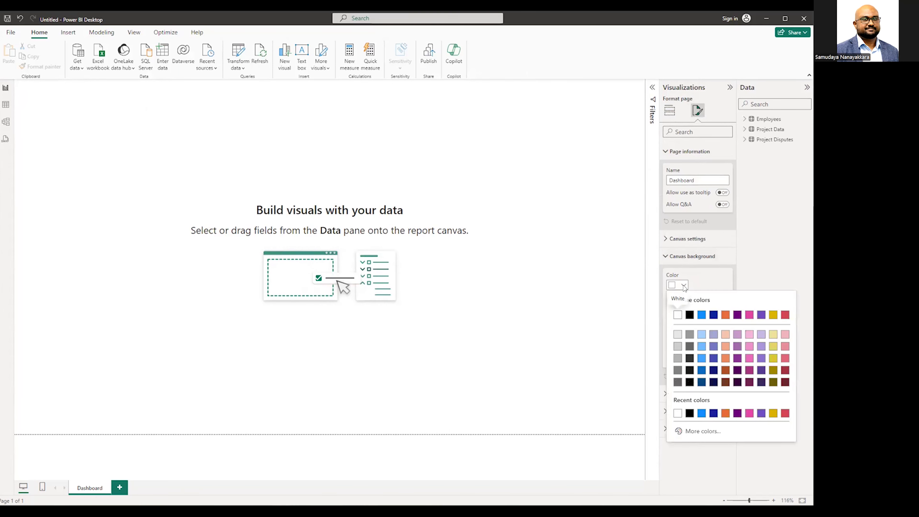
pyautogui.click(700, 336)
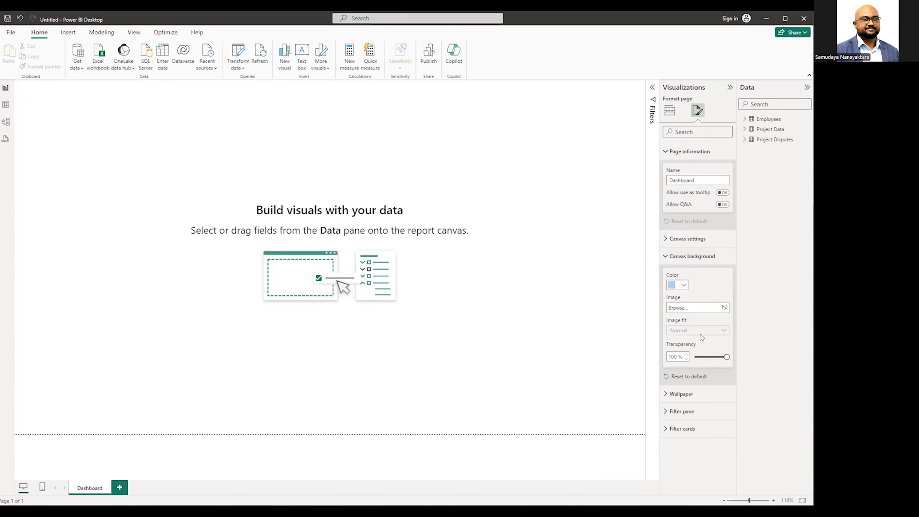
pyautogui.moveTo(724, 356); pyautogui.dragTo(709, 356)
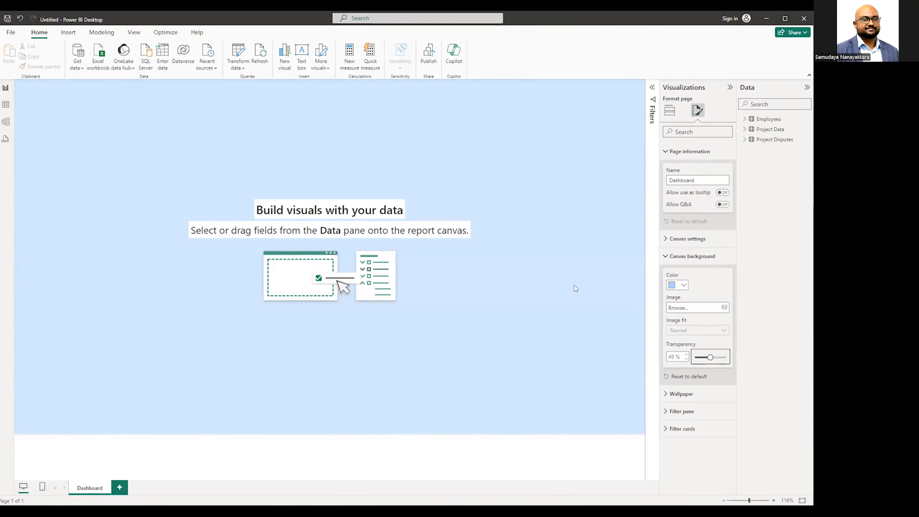
pyautogui.click(575, 293)
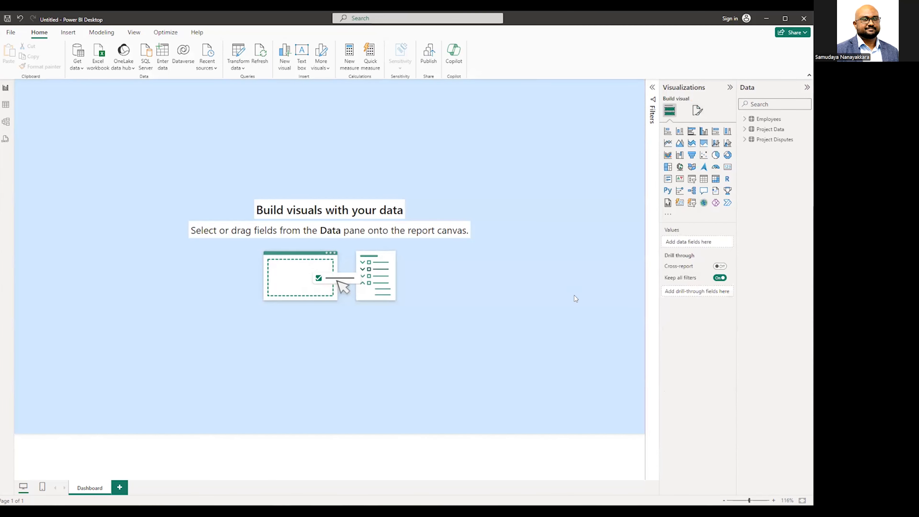
# - Insert a wide, shallow text box along the upper edge of the page containing the title "ABC Construction"
pyautogui.click(301, 55)
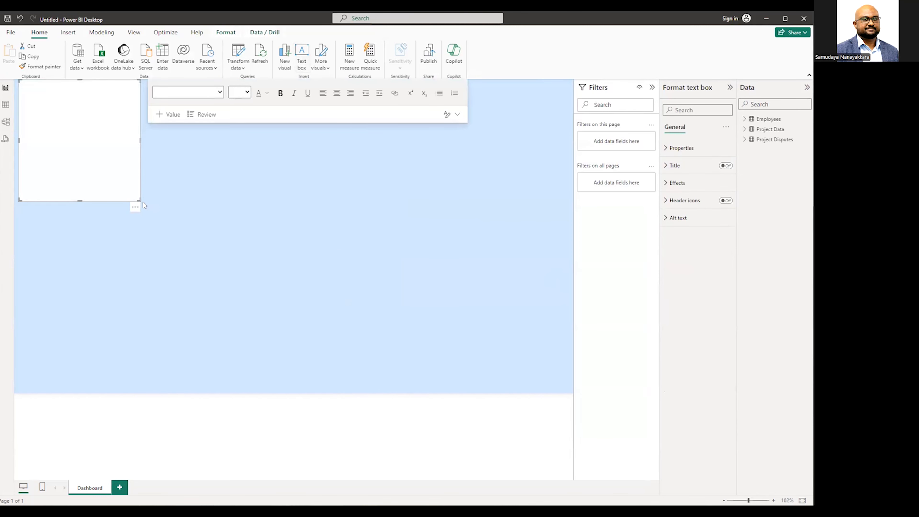
pyautogui.moveTo(139, 199); pyautogui.dragTo(563, 124)
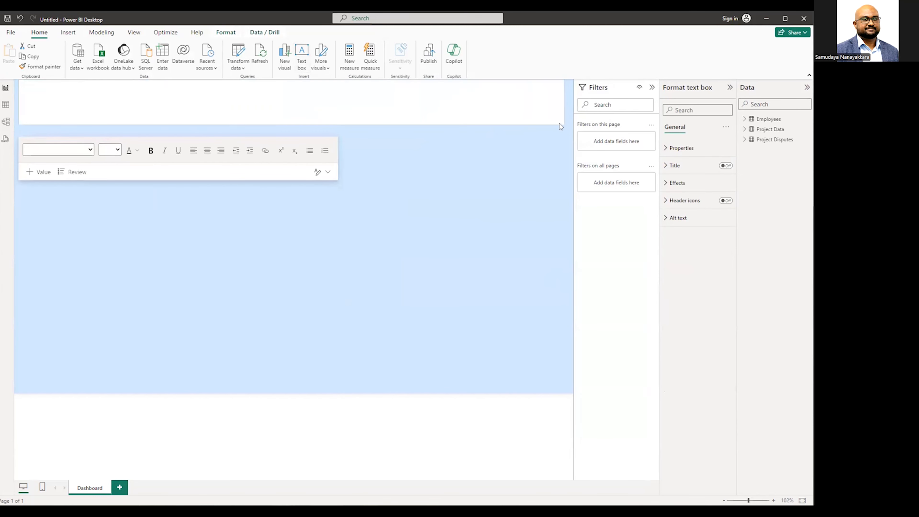
pyautogui.click(131, 104)
pyautogui.write('ABC Construction')
# - Format the ABC Construction title as bold, centred, size 24 and orange
pyautogui.hotkey('ctrl', 'a')
pyautogui.click(151, 151)
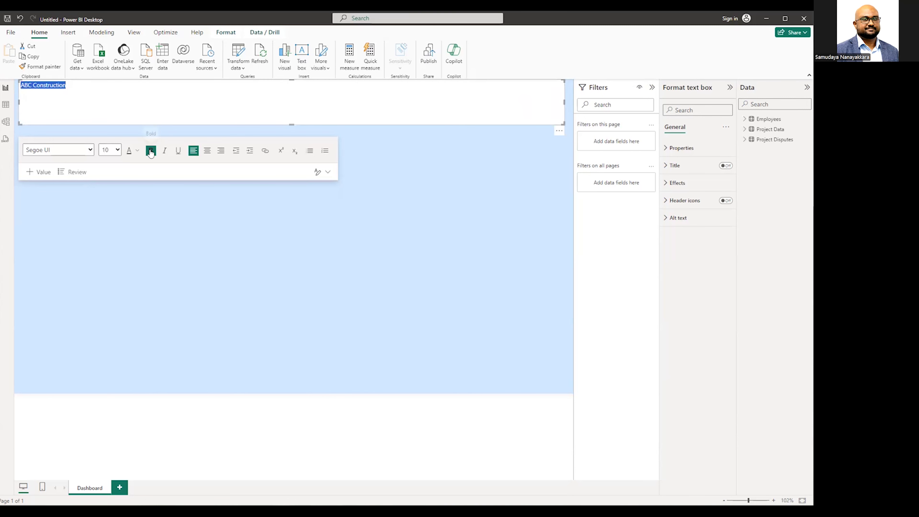
pyautogui.click(210, 155)
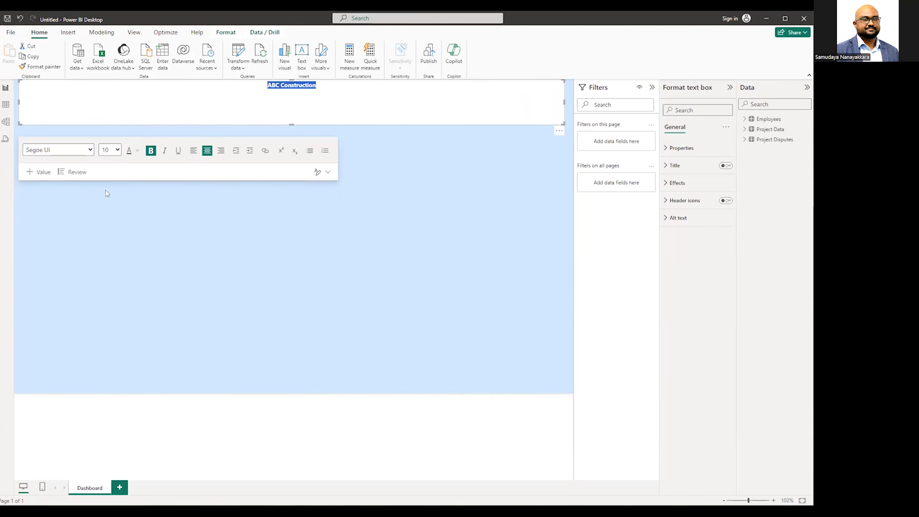
pyautogui.click(137, 150)
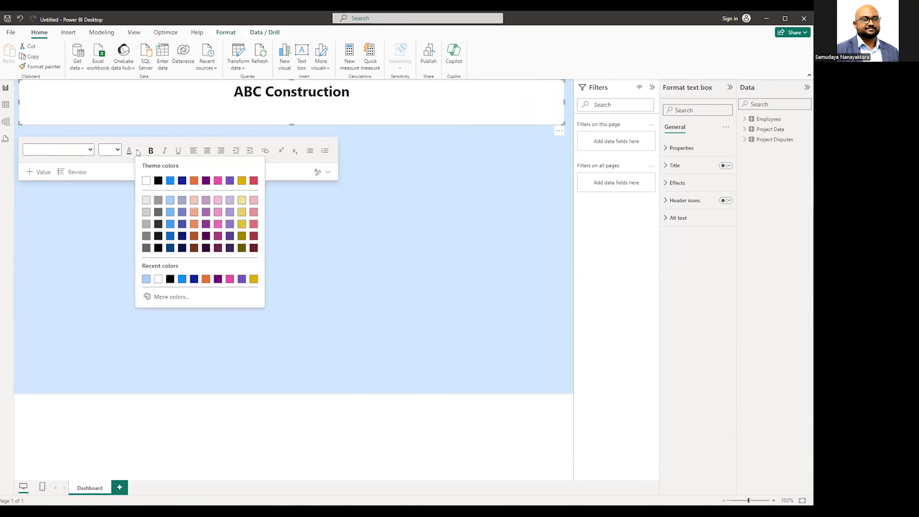
pyautogui.click(206, 278)
# - Reduce the title text box's height to fit its text and stretch it across the full page width
pyautogui.moveTo(292, 125); pyautogui.dragTo(291, 104)
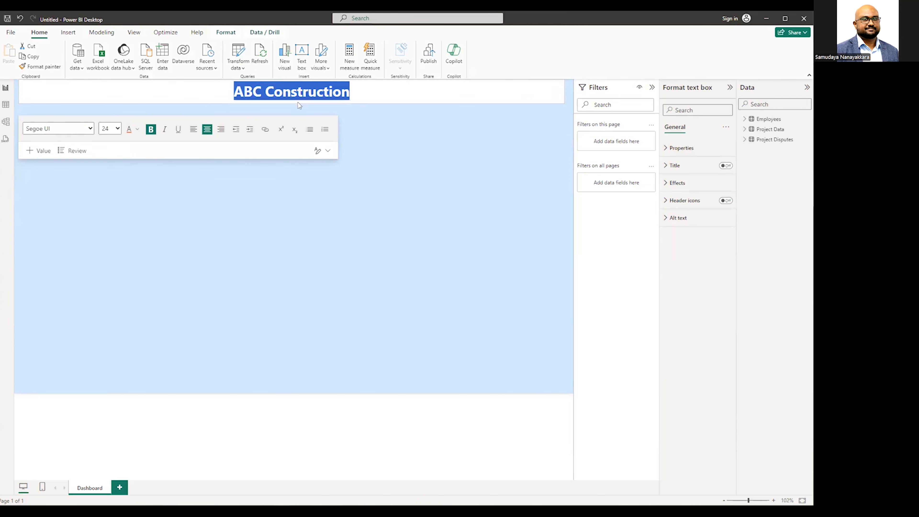
pyautogui.moveTo(564, 91); pyautogui.dragTo(572, 91)
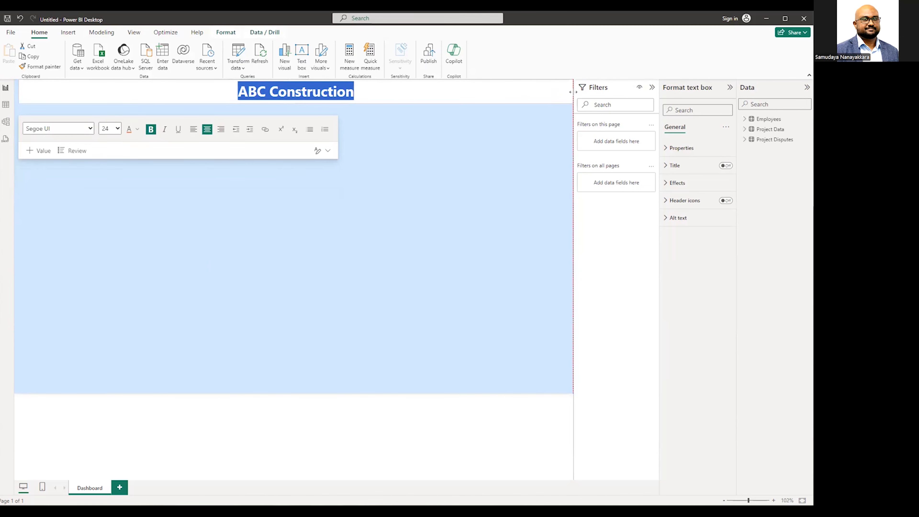
pyautogui.moveTo(19, 94); pyautogui.dragTo(14, 94)
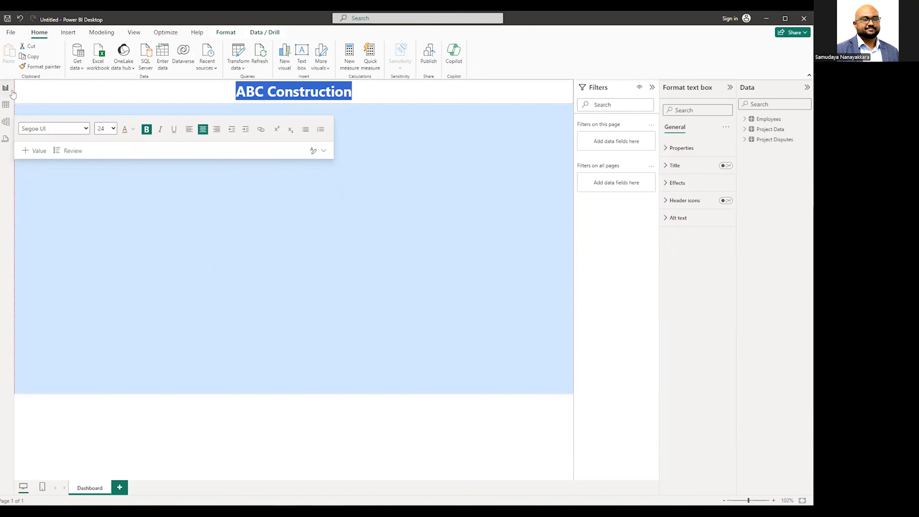
pyautogui.click(419, 117)
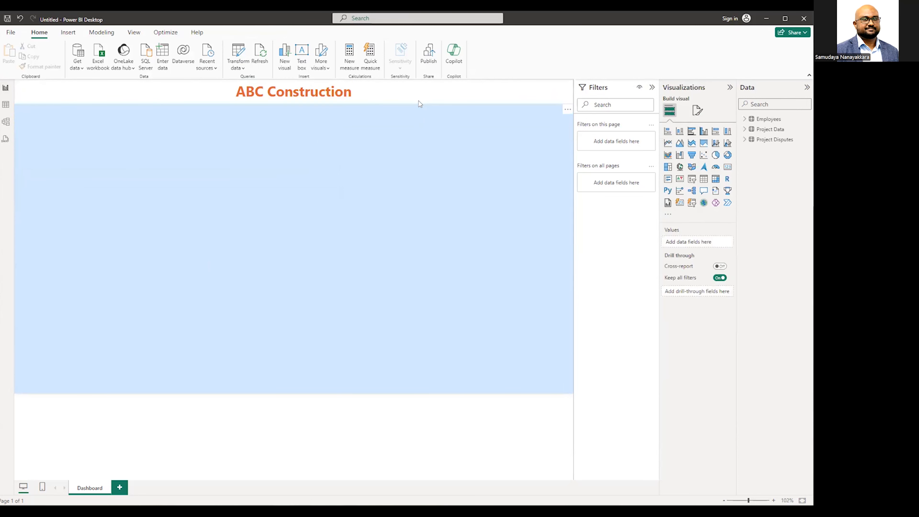
pyautogui.click(419, 102)
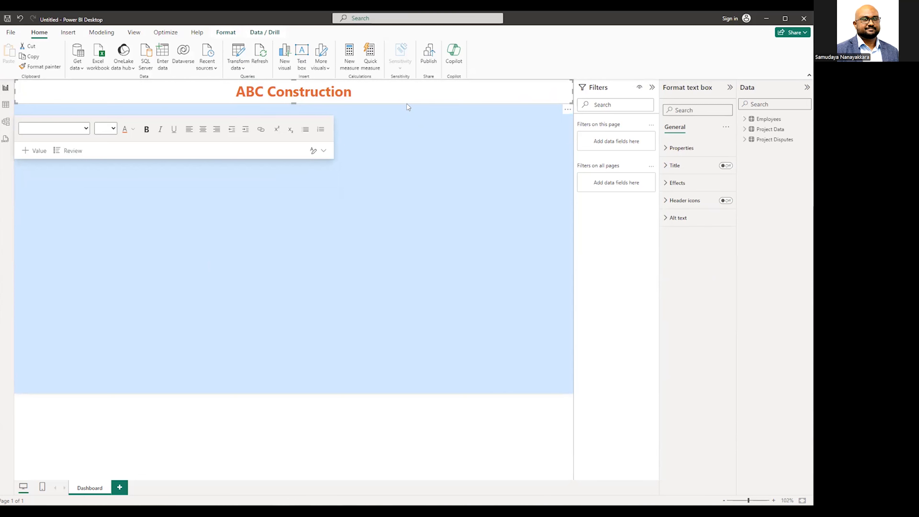
# - Give the ABC Construction title text box a blue background with 55% transparency
pyautogui.click(412, 98)
pyautogui.click(421, 102)
pyautogui.click(678, 184)
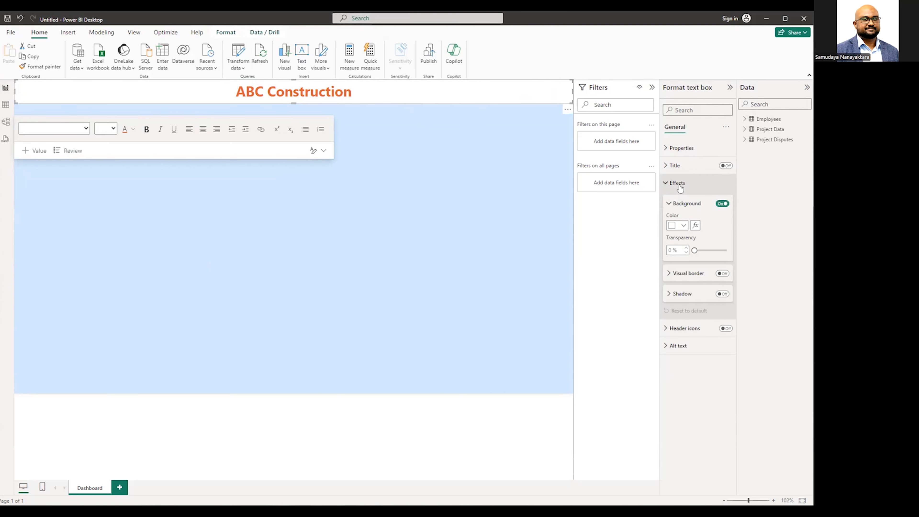
pyautogui.click(684, 225)
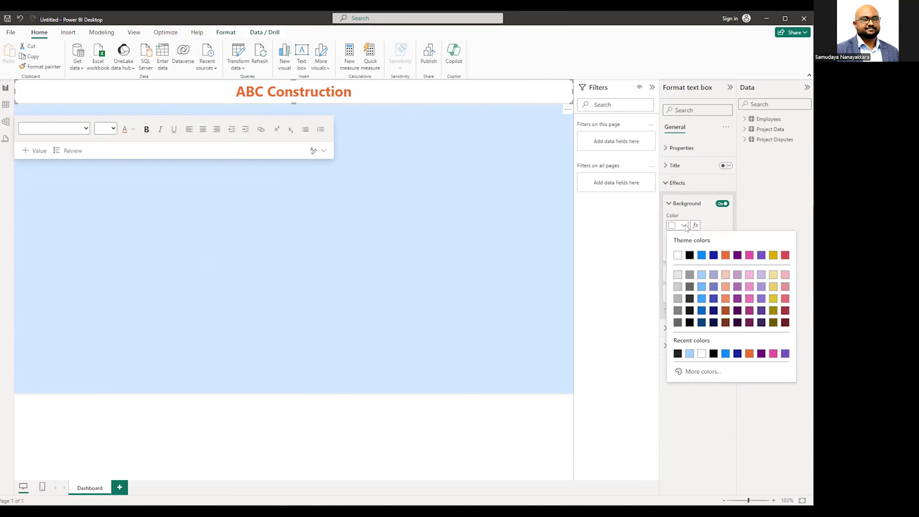
pyautogui.click(701, 255)
pyautogui.moveTo(694, 251); pyautogui.dragTo(711, 254)
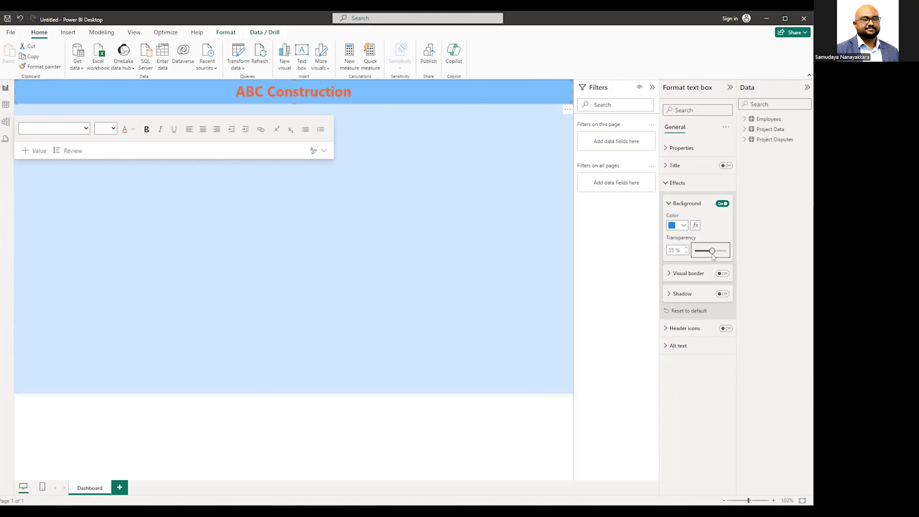
pyautogui.click(499, 222)
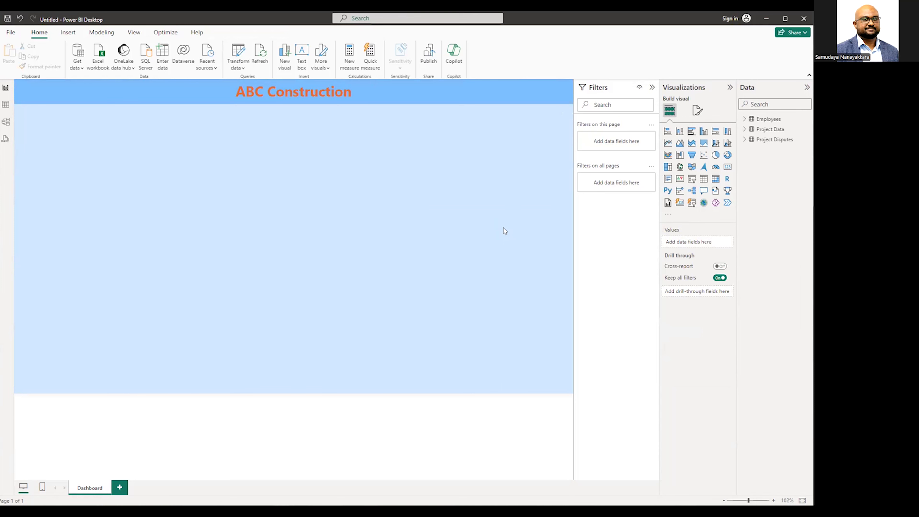
# - Insert an empty pie chart directly below the title banner, left of centre, sized to about 40% of the page width
pyautogui.hotkey('ctrl', 'z')
pyautogui.moveTo(570, 184); pyautogui.dragTo(294, 184)
pyautogui.moveTo(138, 162); pyautogui.dragTo(178, 113)
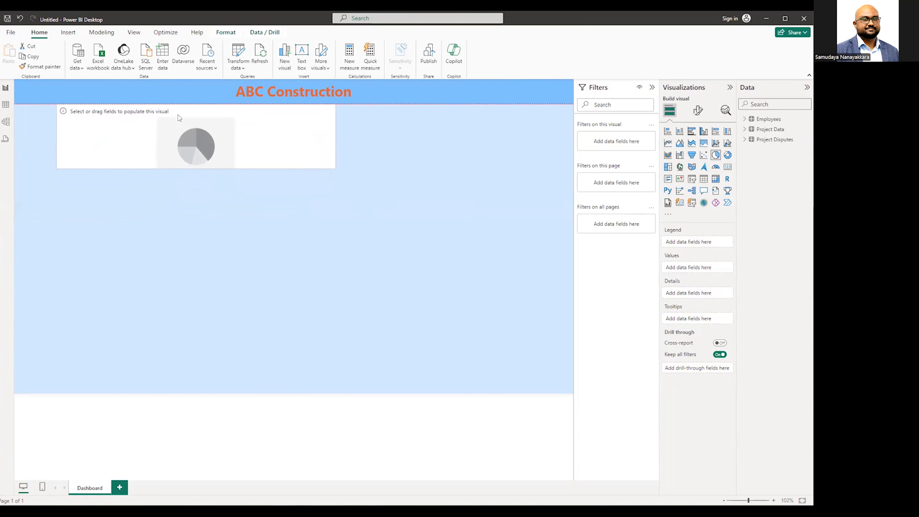
pyautogui.moveTo(335, 170); pyautogui.dragTo(353, 200)
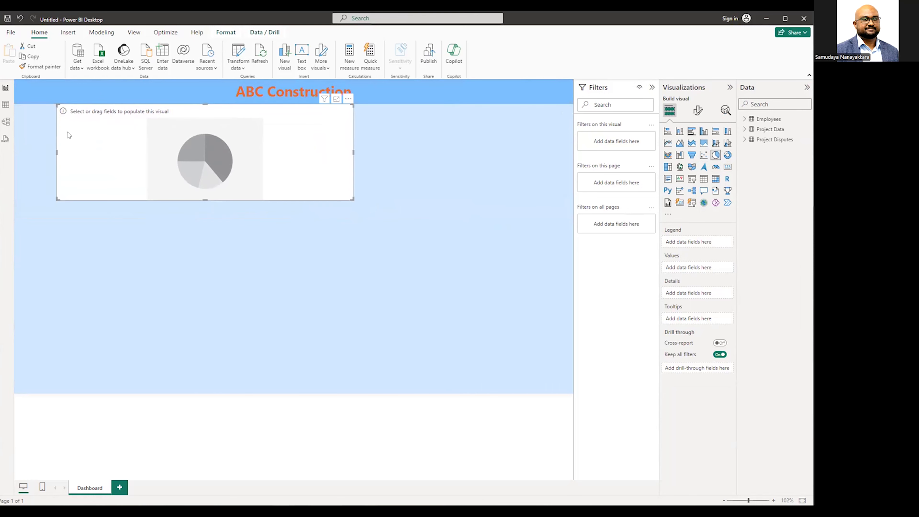
pyautogui.moveTo(57, 153); pyautogui.dragTo(103, 153)
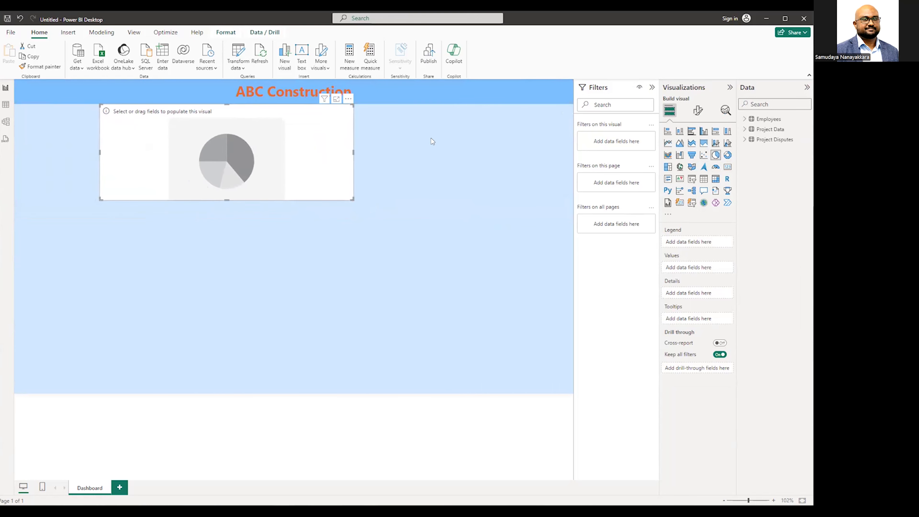
pyautogui.moveTo(354, 153); pyautogui.dragTo(323, 152)
pyautogui.moveTo(210, 198); pyautogui.dragTo(207, 190)
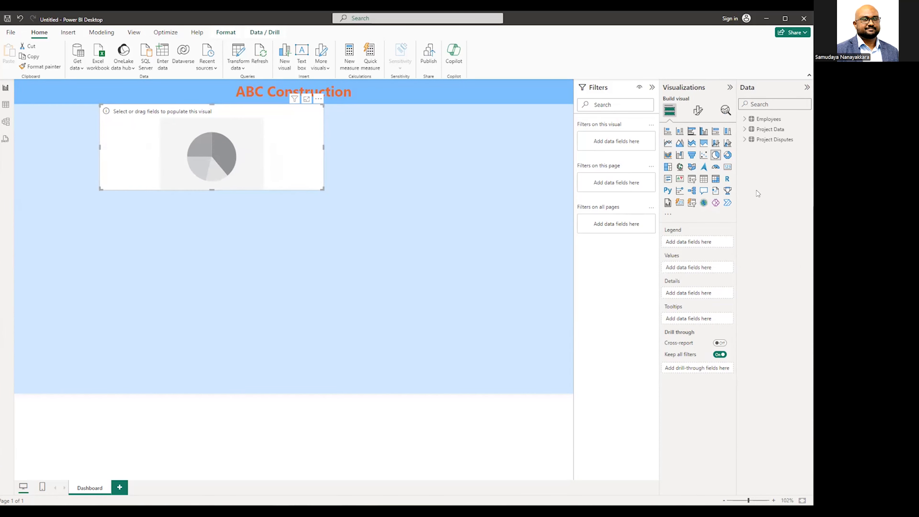
# - Assign Project Income as the pie chart's values and Project Financial Category as its legend, and narrow the chart to about a third of the page
pyautogui.click(745, 130)
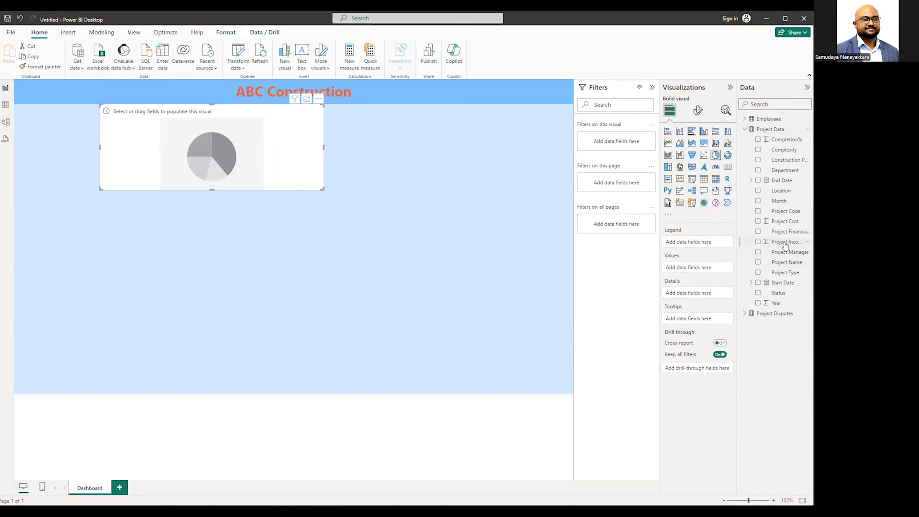
pyautogui.moveTo(785, 244); pyautogui.dragTo(286, 166)
pyautogui.moveTo(287, 165)
pyautogui.mouseDown()
pyautogui.moveTo(688, 247)
pyautogui.moveTo(263, 169)
pyautogui.moveTo(277, 175)
pyautogui.mouseUp()
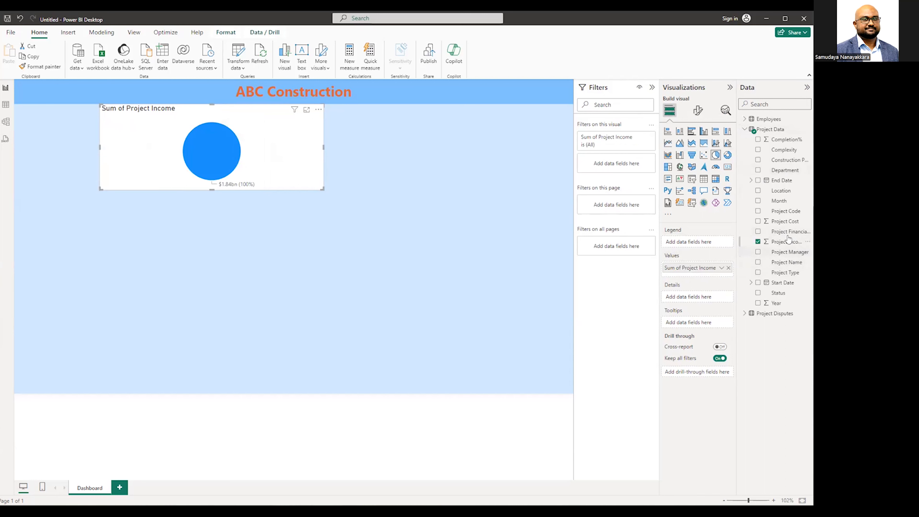
pyautogui.moveTo(776, 233); pyautogui.dragTo(694, 241)
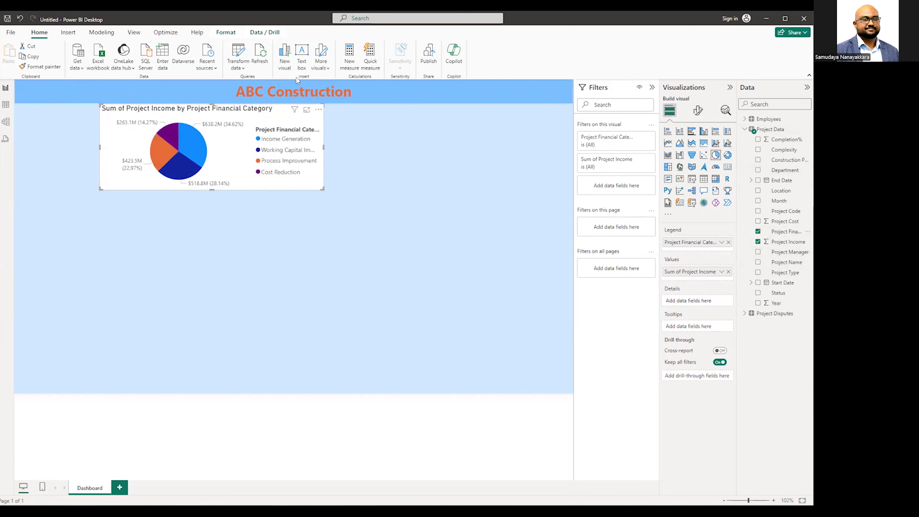
pyautogui.moveTo(322, 145); pyautogui.dragTo(285, 146)
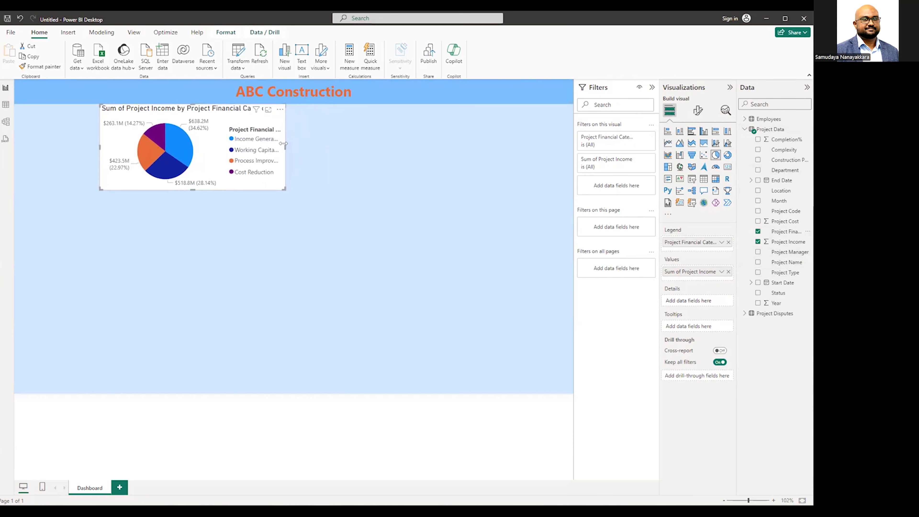
# - Change the pie chart's title to "Project Income by Financial Category" and centre it
pyautogui.click(696, 115)
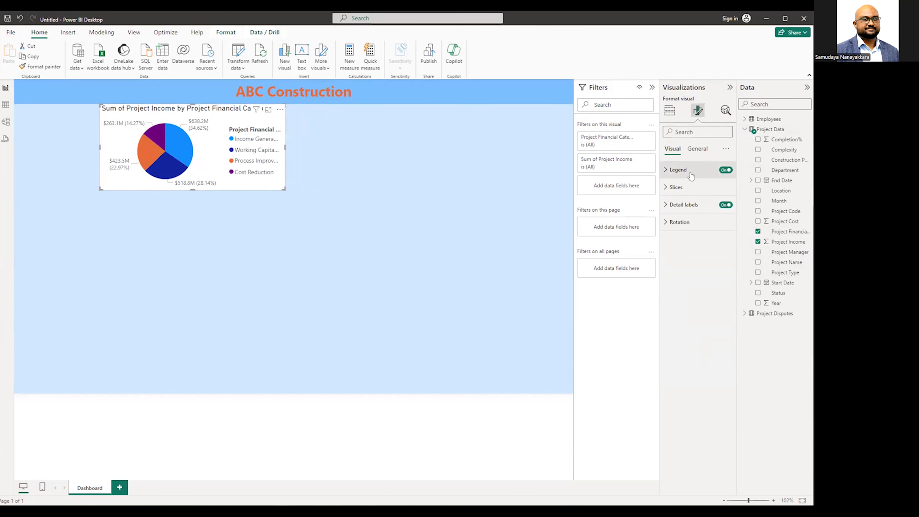
pyautogui.click(698, 149)
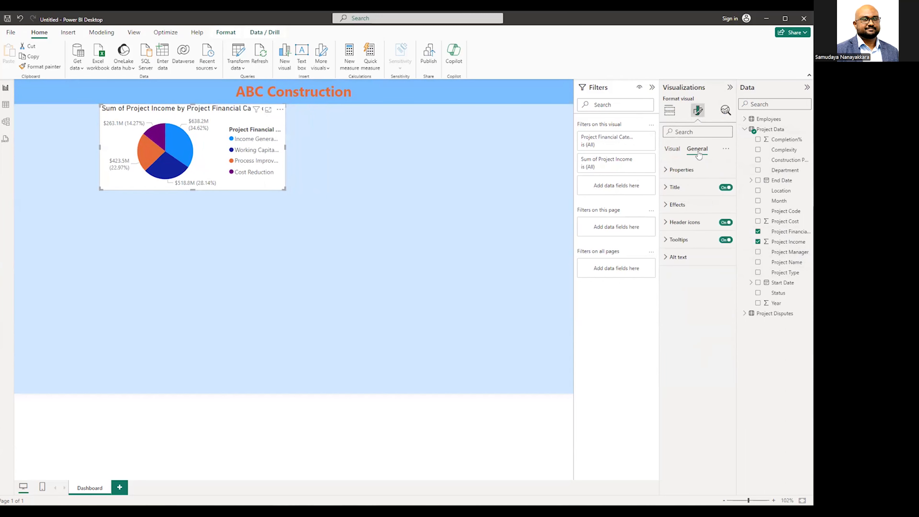
pyautogui.click(666, 189)
pyautogui.moveTo(686, 230); pyautogui.dragTo(659, 231)
pyautogui.press('BackSpace')
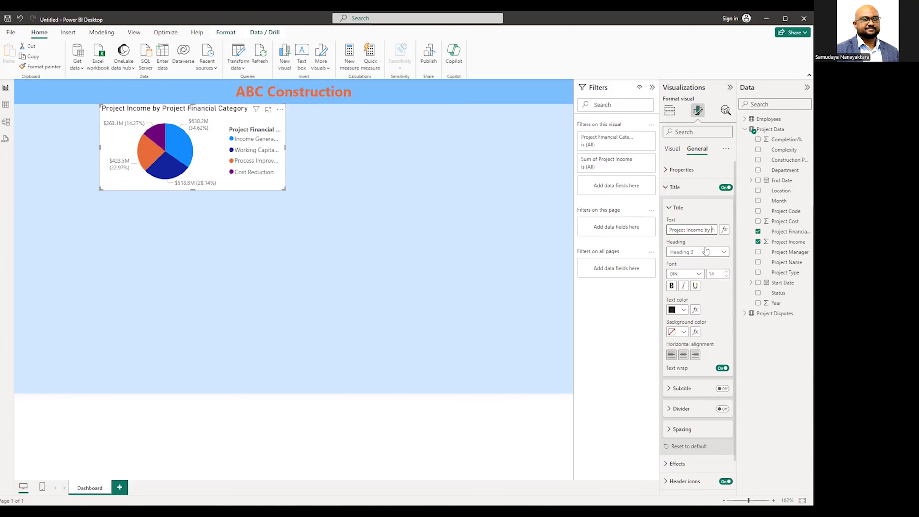
pyautogui.click(683, 354)
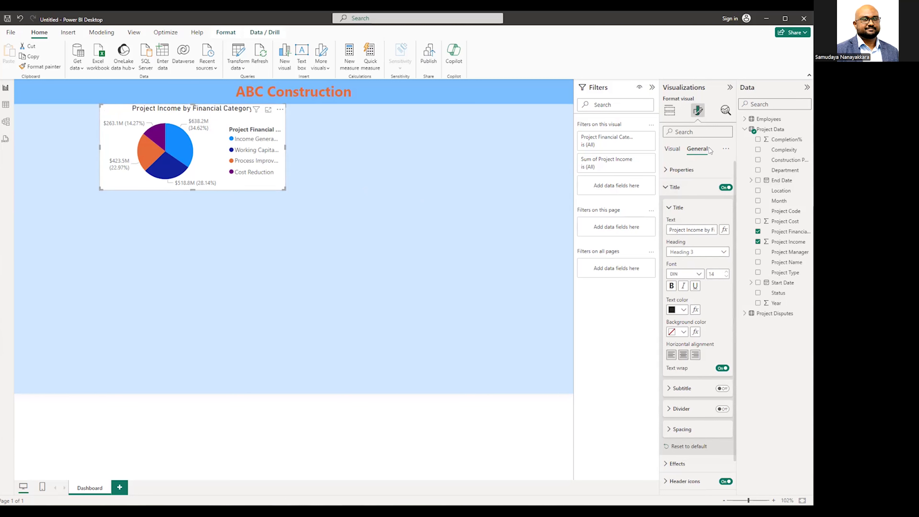
pyautogui.click(673, 149)
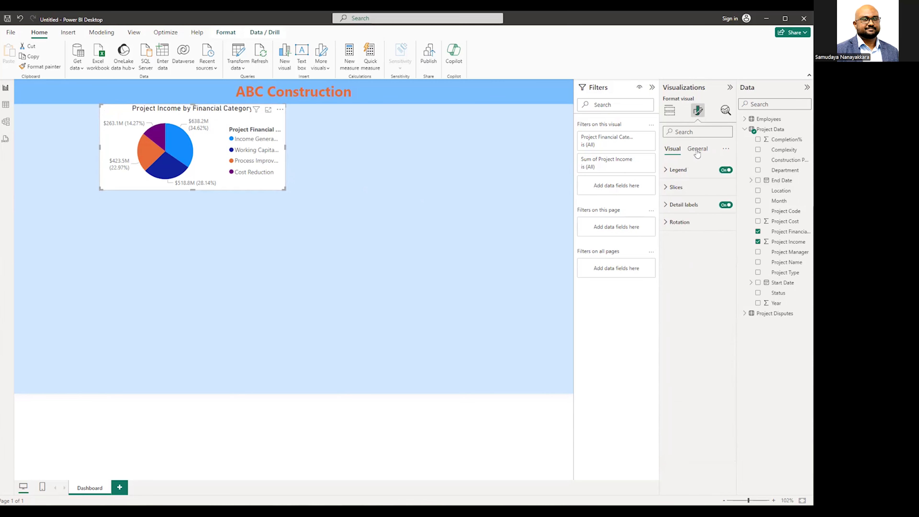
pyautogui.click(697, 150)
pyautogui.click(440, 192)
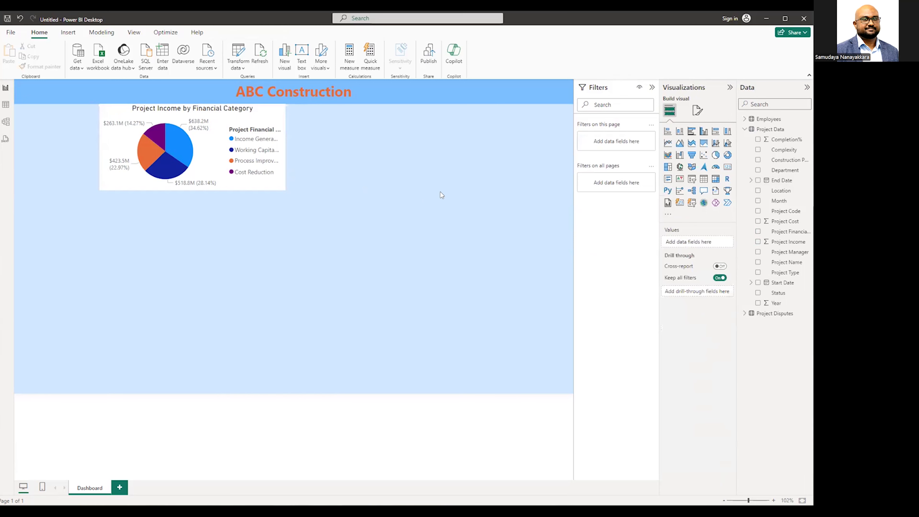
# - Narrow the income pie chart slightly more and set its background transparency to 46%
pyautogui.click(273, 170)
pyautogui.moveTo(285, 147); pyautogui.dragTo(266, 147)
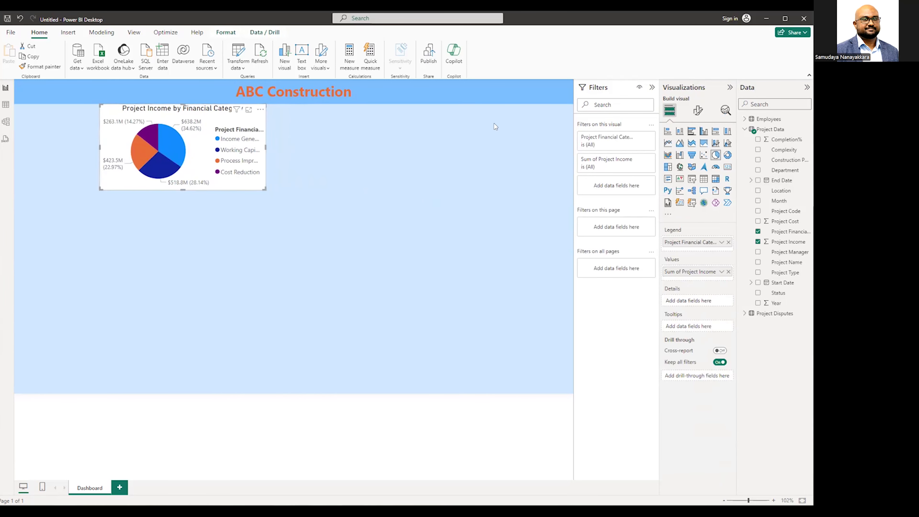
pyautogui.click(698, 111)
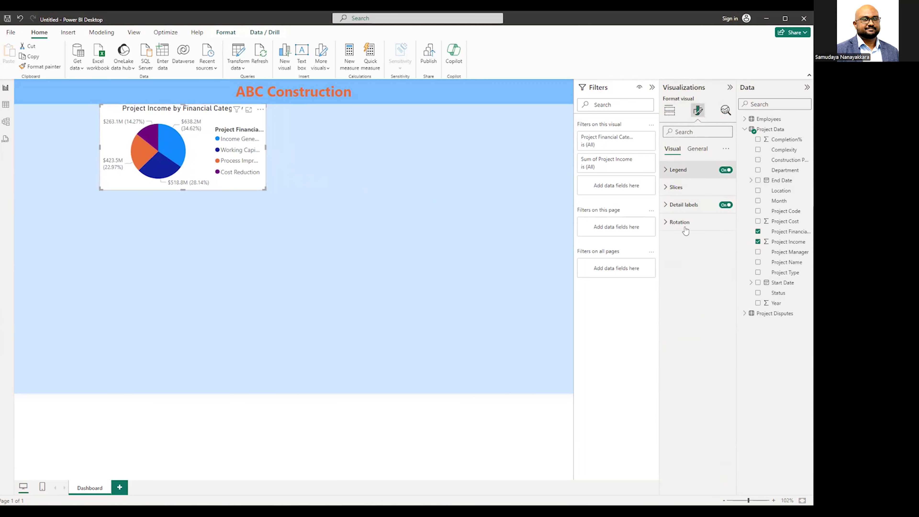
pyautogui.click(696, 149)
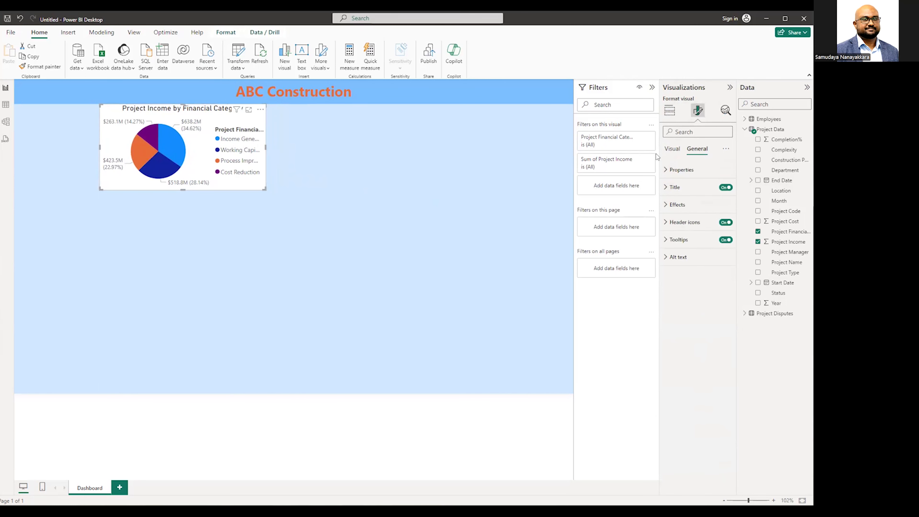
pyautogui.moveTo(658, 154); pyautogui.dragTo(624, 155)
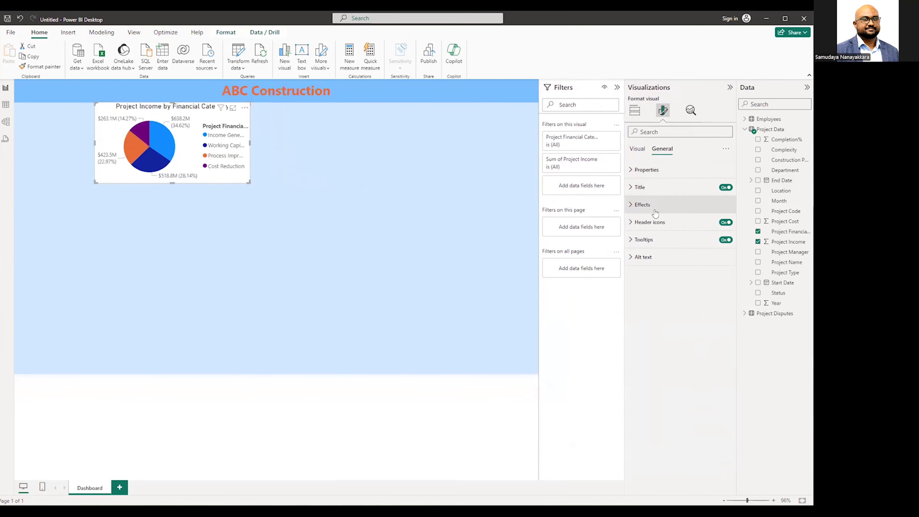
pyautogui.click(642, 204)
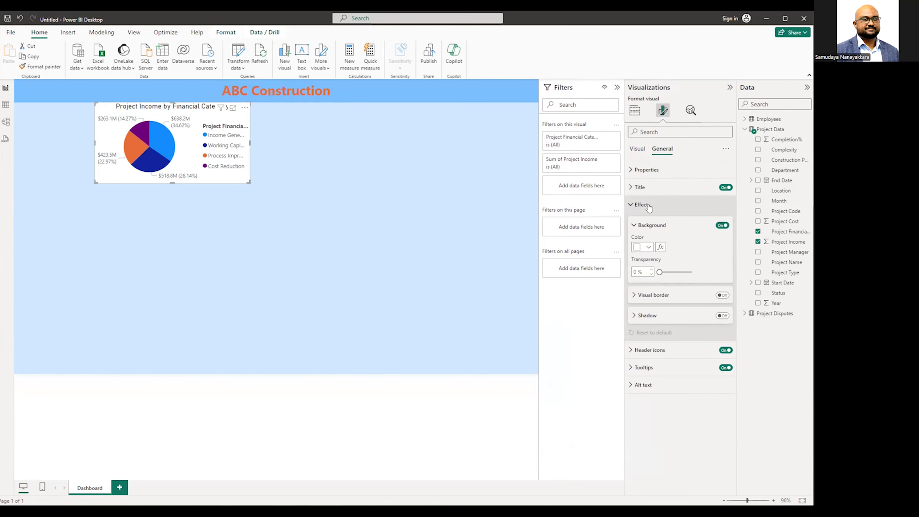
pyautogui.moveTo(659, 272); pyautogui.dragTo(674, 272)
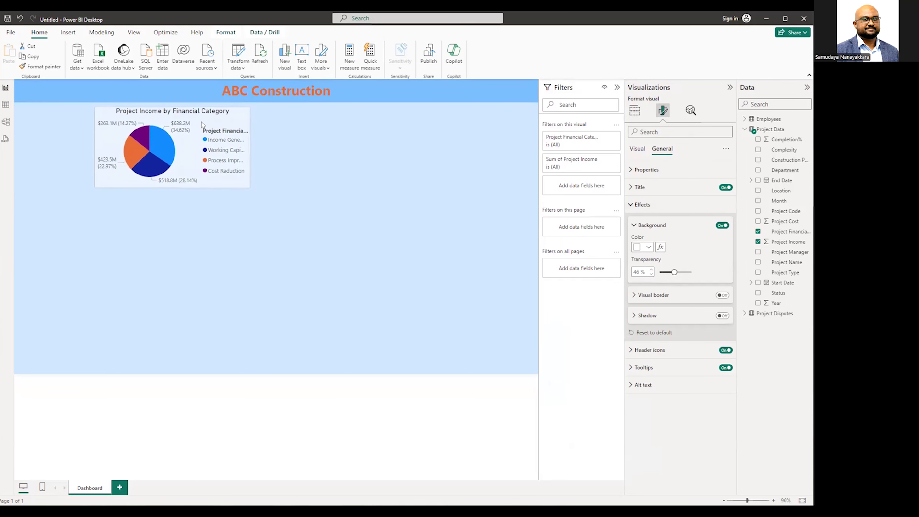
pyautogui.click(307, 154)
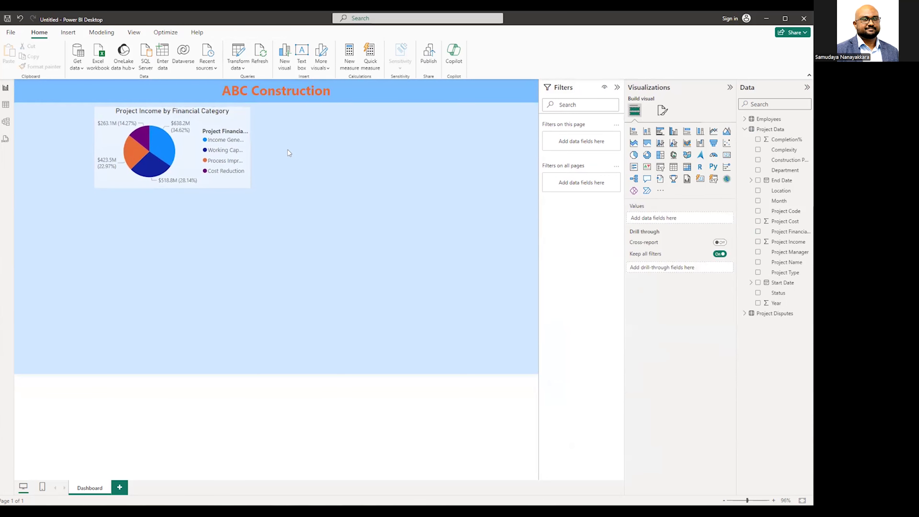
# - Duplicate the income pie chart and place the copy immediately to the right of the original
pyautogui.click(203, 125)
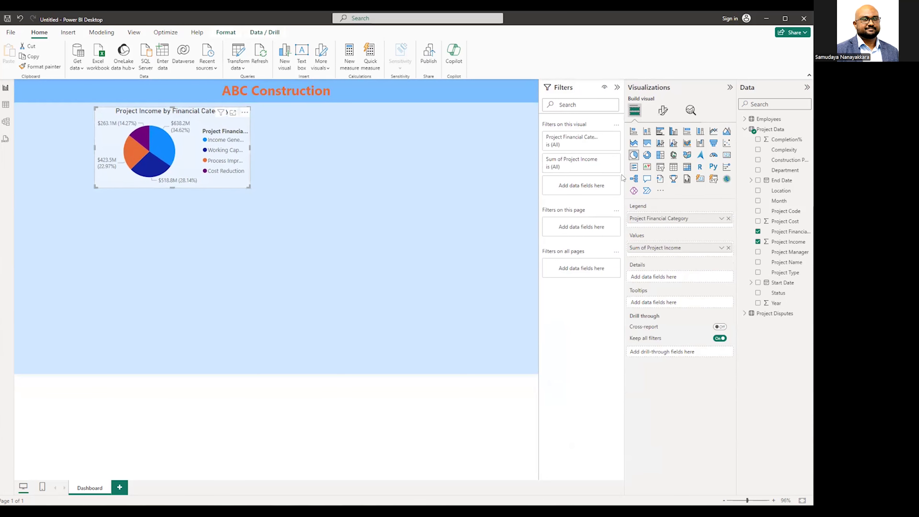
pyautogui.hotkey('ctrl', 'c')
pyautogui.hotkey('ctrl', 'v')
pyautogui.moveTo(183, 149); pyautogui.dragTo(340, 145)
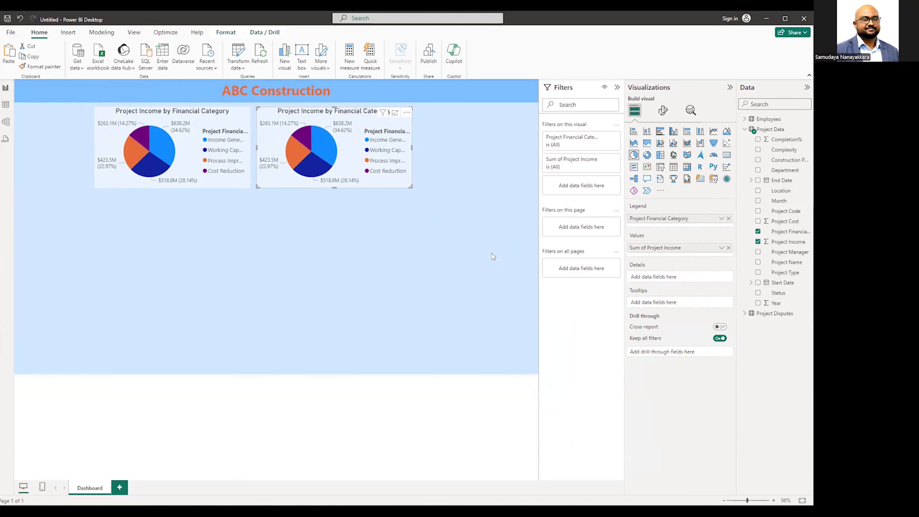
# - Replace the copied pie chart's fields with Department as legend and Project Cost as values
pyautogui.click(728, 219)
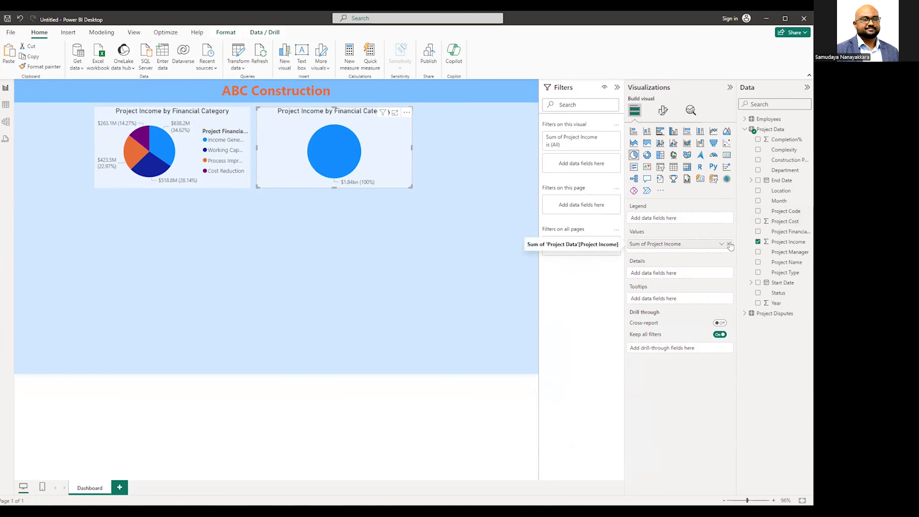
pyautogui.click(728, 244)
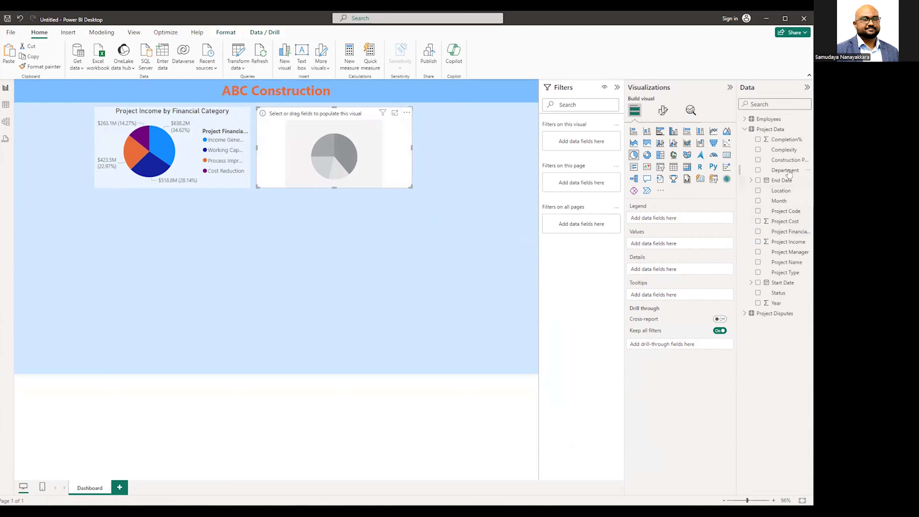
pyautogui.moveTo(779, 171); pyautogui.dragTo(665, 220)
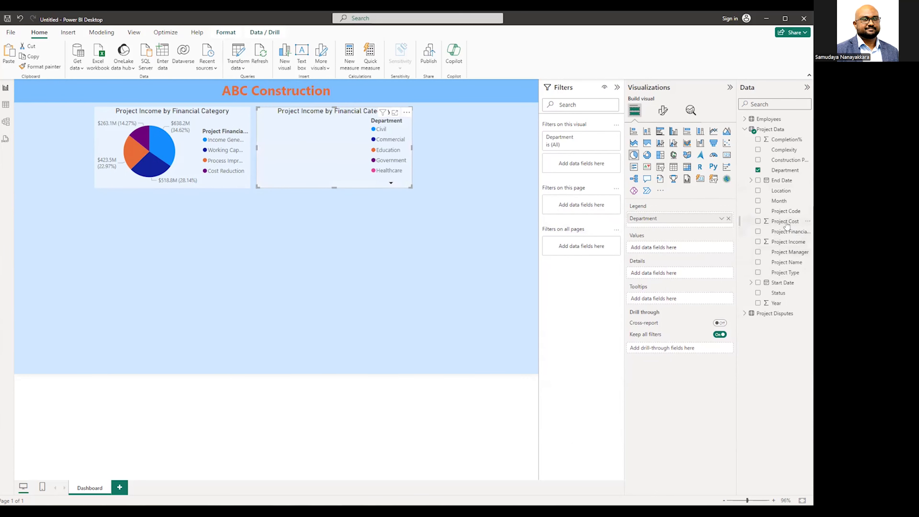
pyautogui.moveTo(672, 250); pyautogui.dragTo(671, 251)
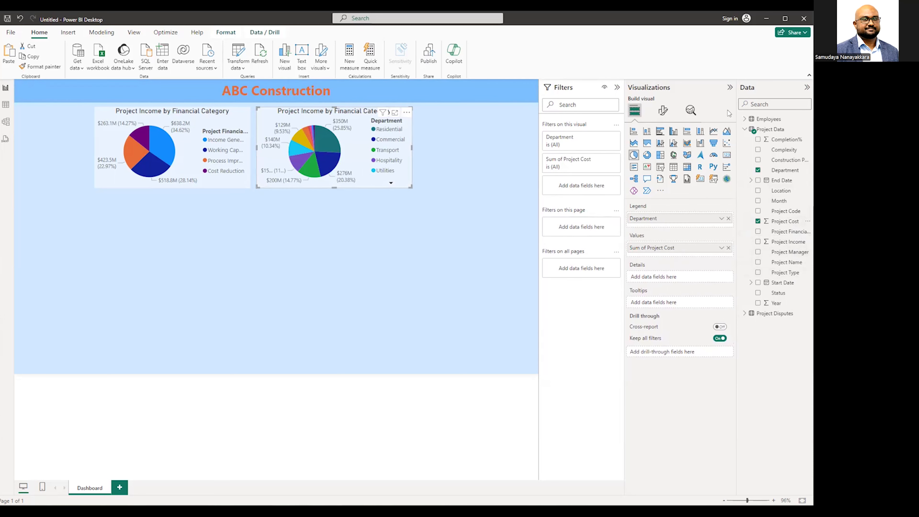
# - Change the copied pie chart's title to "Project Cost by Department"
pyautogui.click(663, 111)
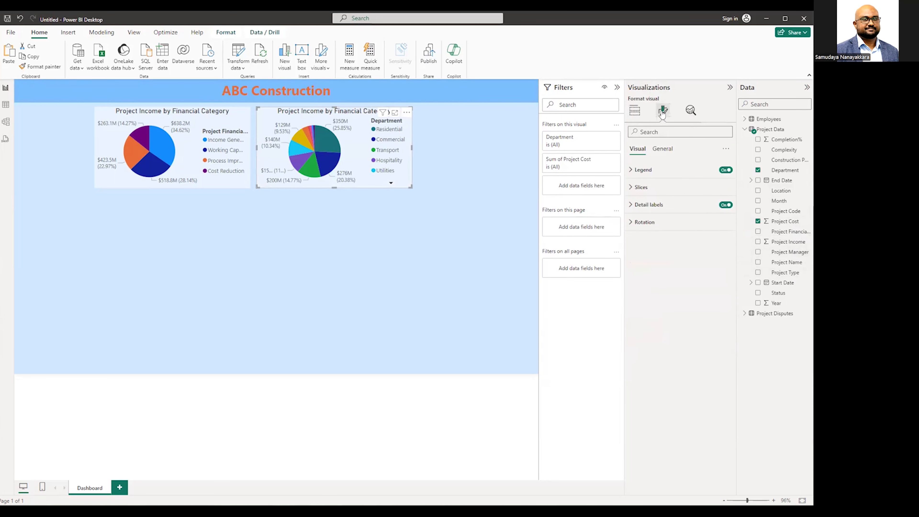
pyautogui.click(661, 149)
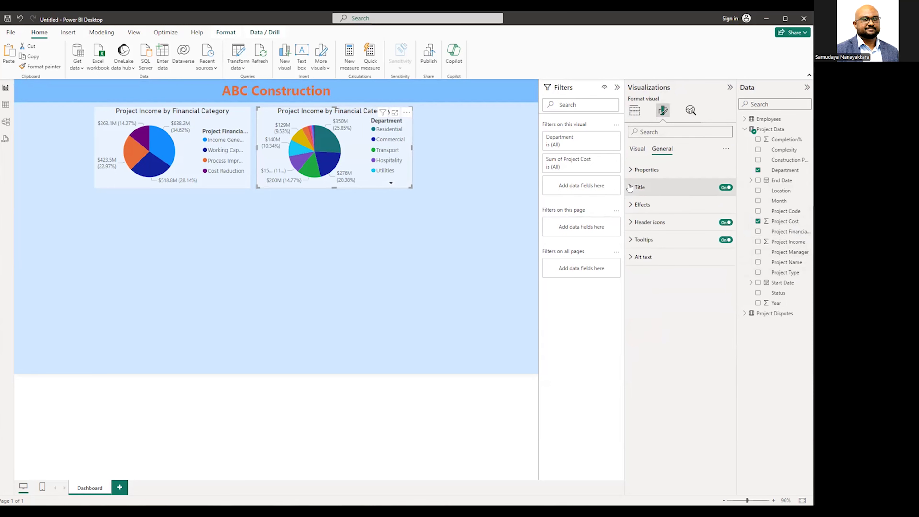
pyautogui.click(634, 195)
pyautogui.click(675, 230)
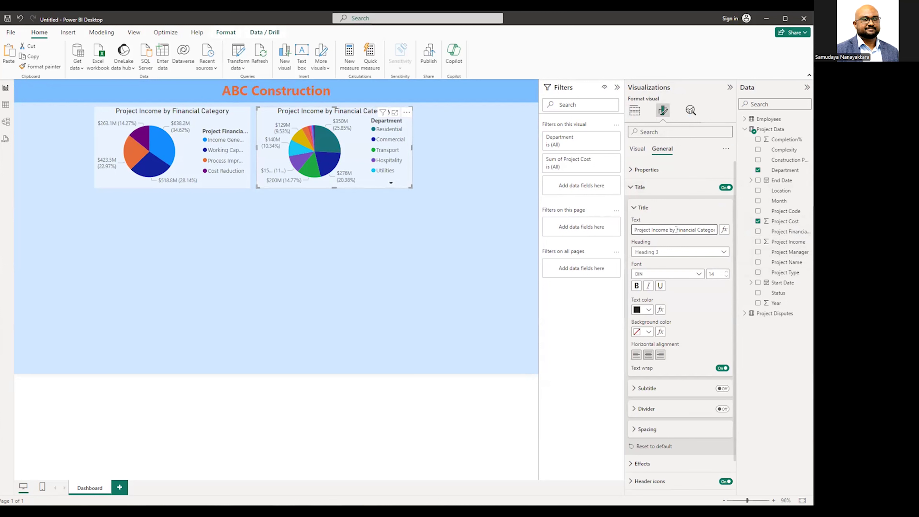
pyautogui.hotkey('ctrl', 'a')
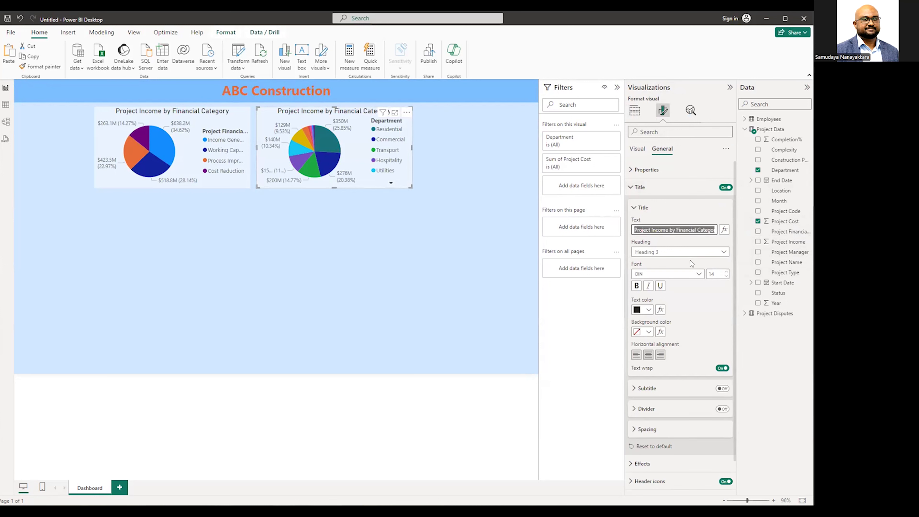
pyautogui.write('Project C')
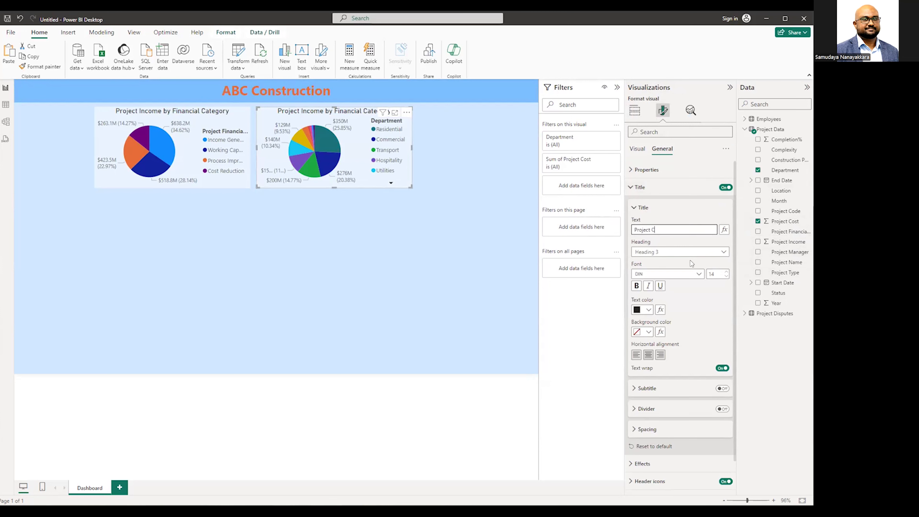
pyautogui.write('ost by Department')
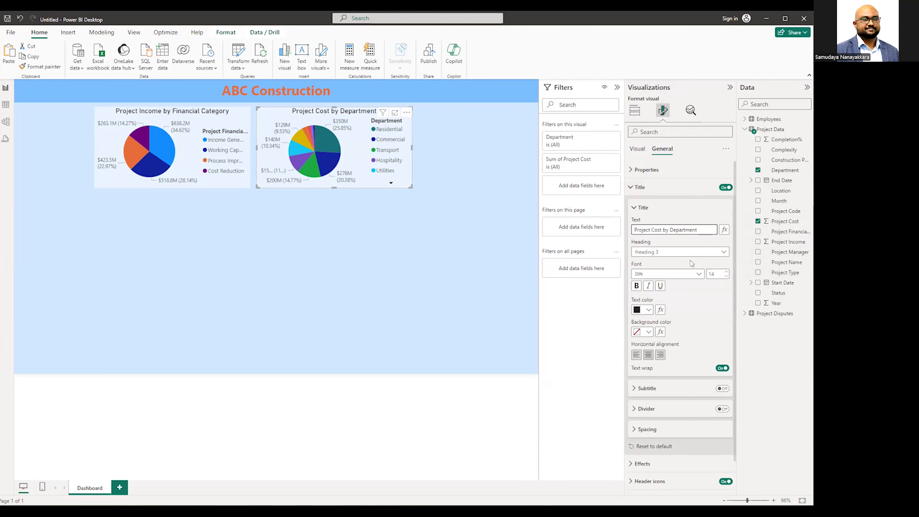
pyautogui.click(704, 290)
pyautogui.click(409, 261)
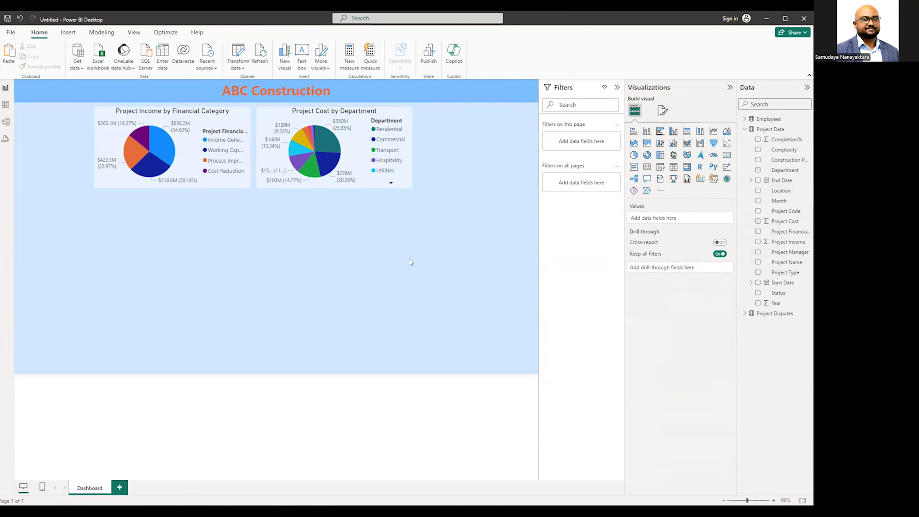
# - Duplicate the Project Cost by Department pie chart and place the copy at the right end of the chart row
pyautogui.click(400, 181)
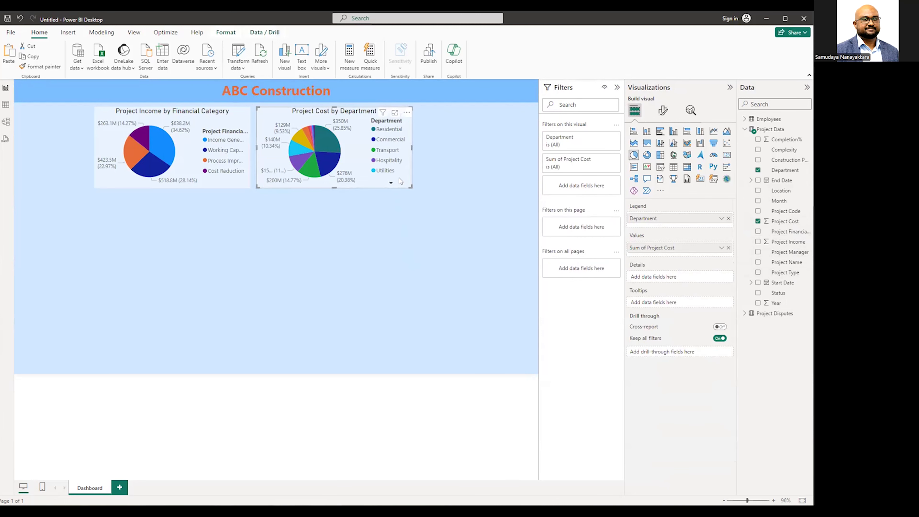
pyautogui.hotkey('ctrl', 'c')
pyautogui.hotkey('ctrl', 'v')
pyautogui.moveTo(395, 179); pyautogui.dragTo(516, 174)
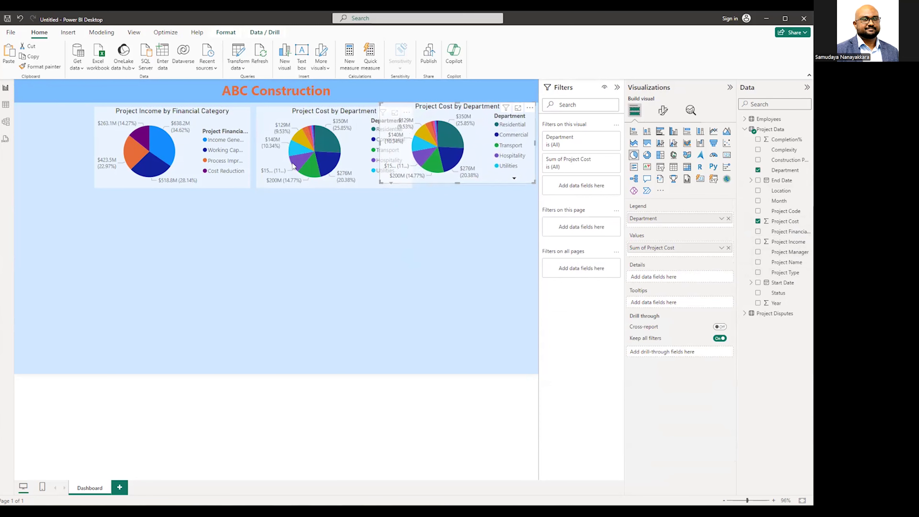
# - Narrow the three pie charts and shift the middle one left so they fit side by side without overlapping
pyautogui.moveTo(296, 164); pyautogui.dragTo(285, 162)
pyautogui.click(455, 135)
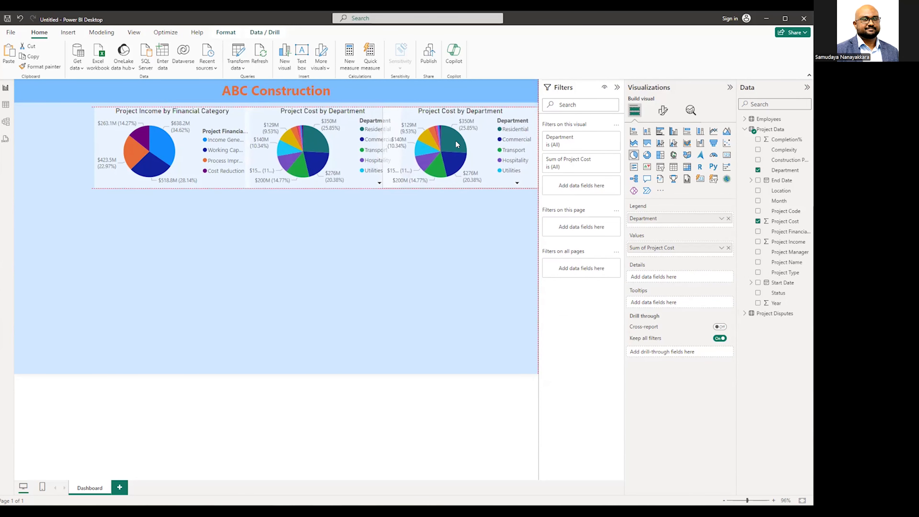
pyautogui.moveTo(383, 147); pyautogui.dragTo(388, 148)
pyautogui.click(399, 150)
pyautogui.click(237, 151)
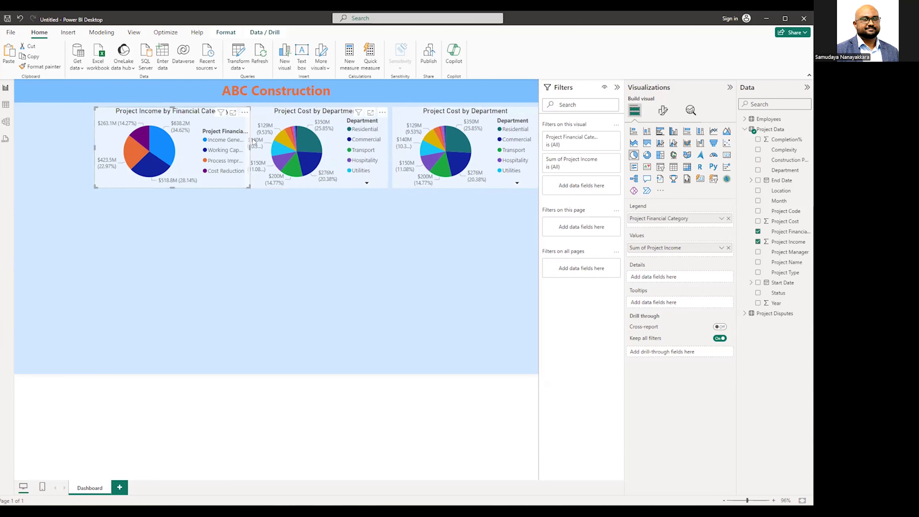
pyautogui.moveTo(251, 148); pyautogui.dragTo(240, 148)
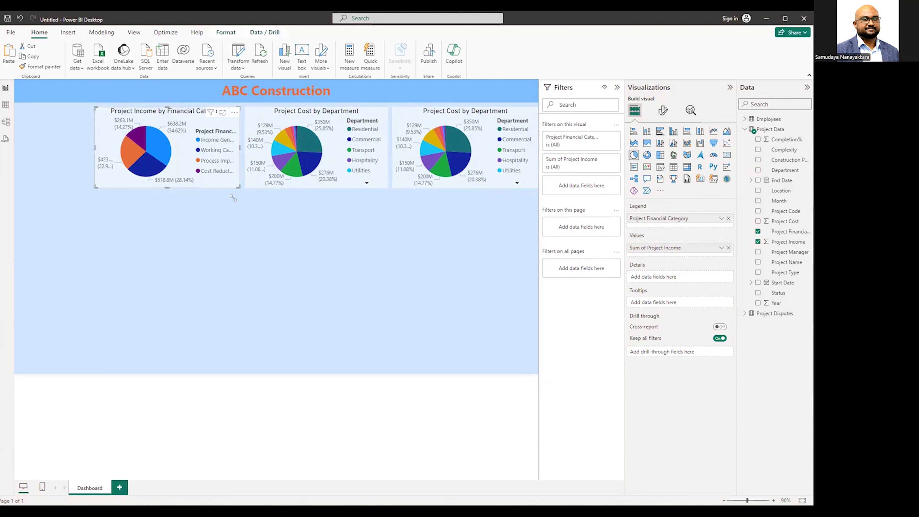
# - Align the tops of the three pie charts and distribute them horizontally
pyautogui.click(233, 228)
pyautogui.click(202, 183)
pyautogui.keyDown('ctrl'); pyautogui.click(255, 175); pyautogui.keyUp('ctrl')
pyautogui.keyDown('ctrl'); pyautogui.click(410, 181); pyautogui.keyUp('ctrl')
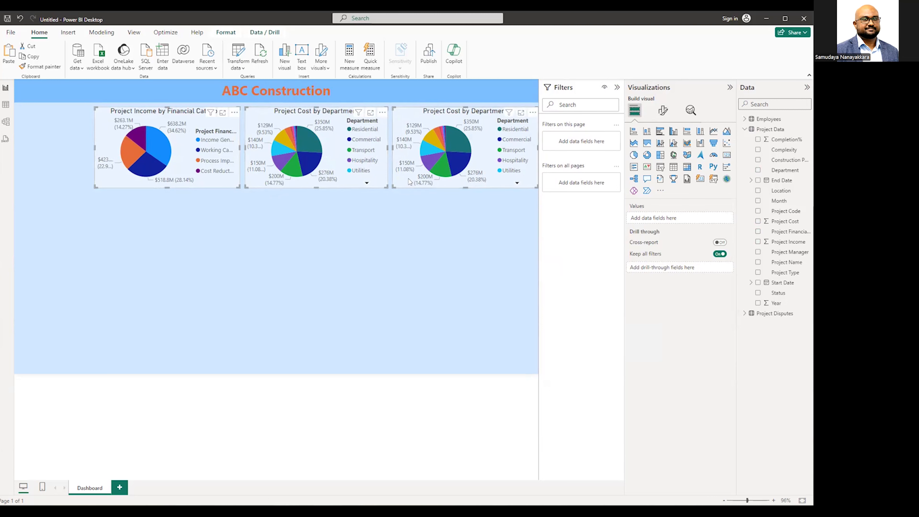
pyautogui.click(232, 34)
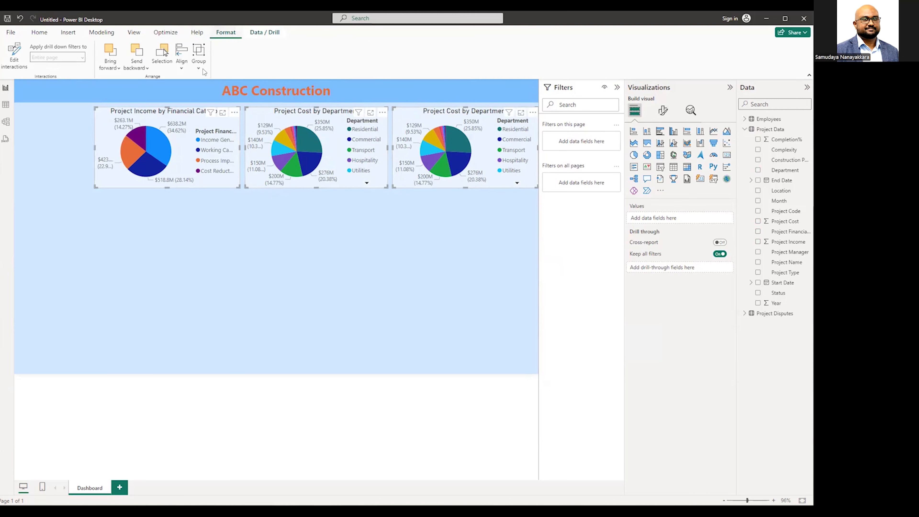
pyautogui.click(181, 65)
pyautogui.click(201, 126)
pyautogui.click(181, 65)
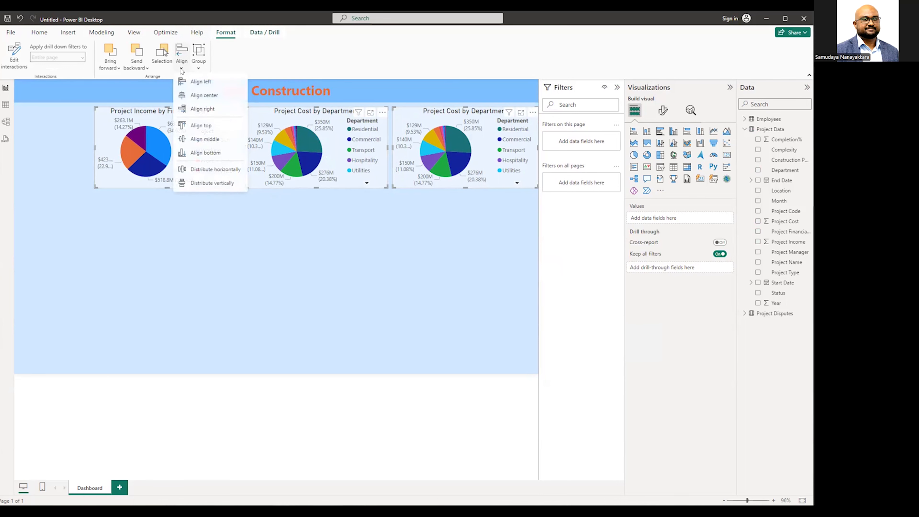
pyautogui.click(210, 173)
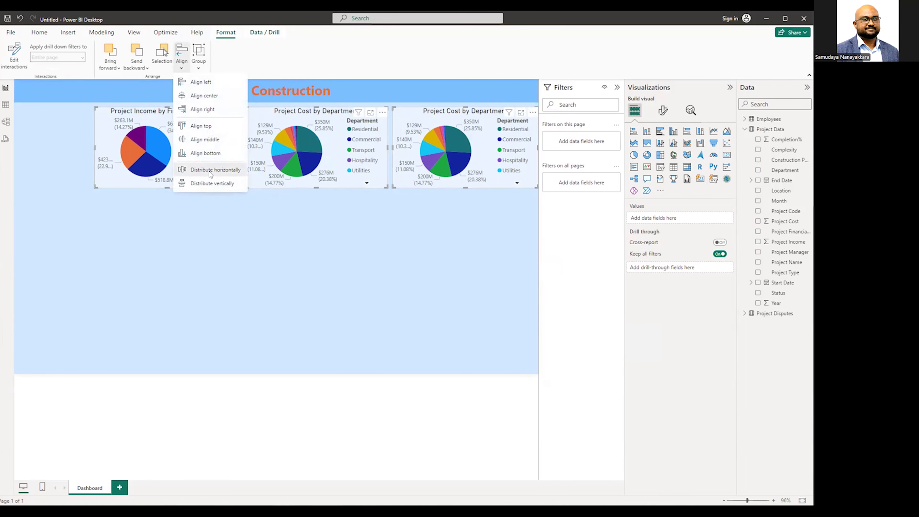
pyautogui.click(336, 225)
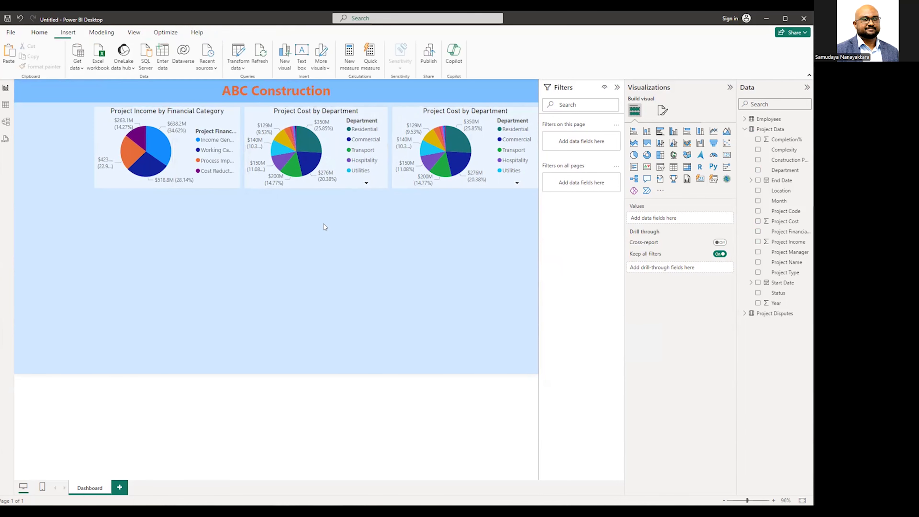
# - Convert the rightmost Project Cost by Department pie chart to a donut chart
pyautogui.click(502, 187)
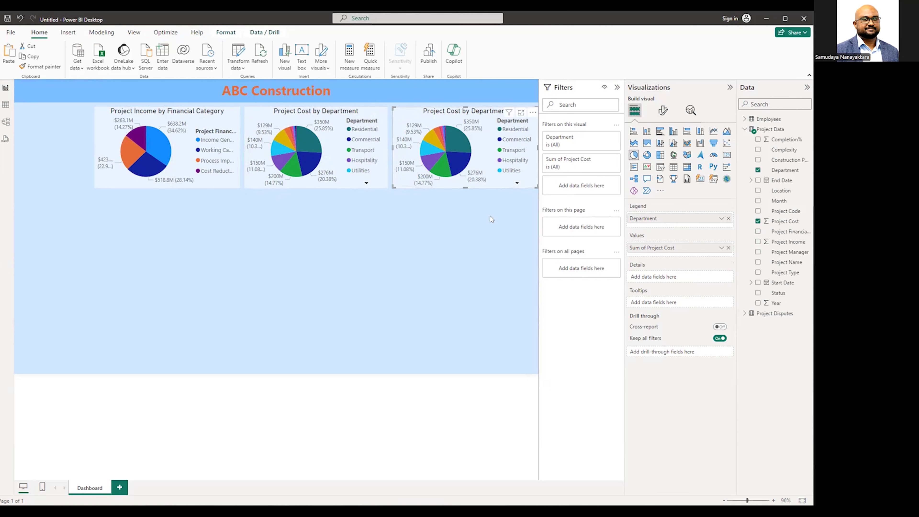
pyautogui.click(491, 219)
pyautogui.click(494, 184)
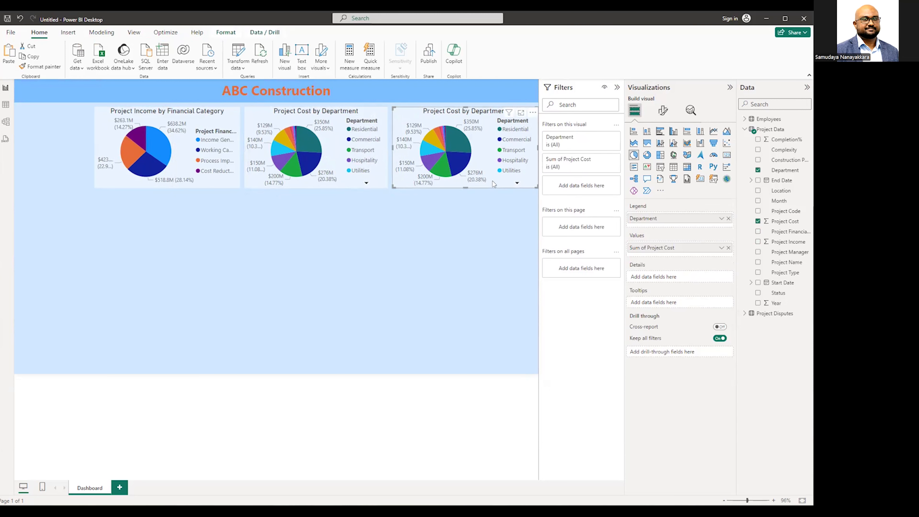
pyautogui.click(647, 155)
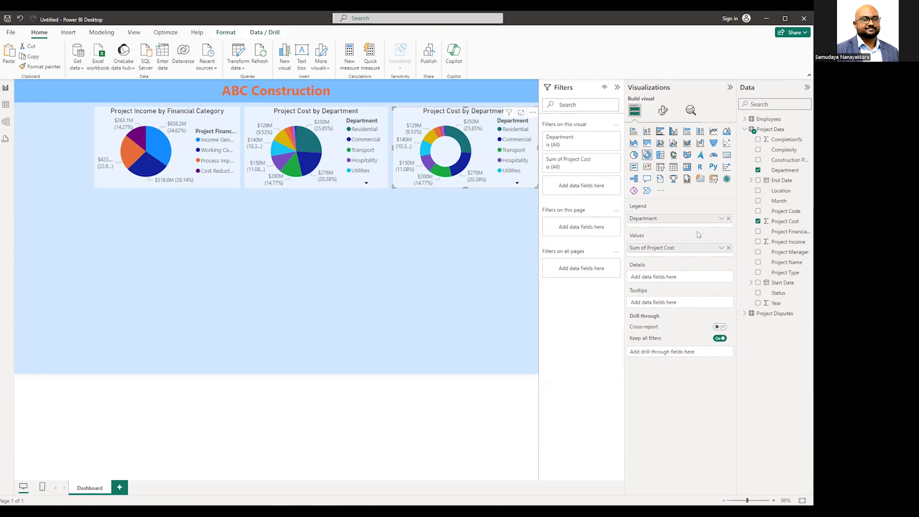
# - Replace the donut chart's fields with Complexity as legend and Project Income as values
pyautogui.click(728, 219)
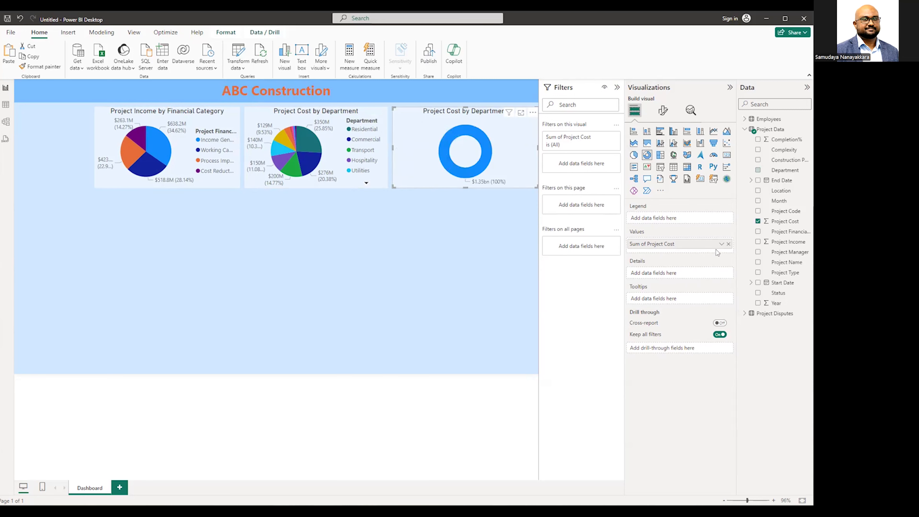
pyautogui.click(729, 244)
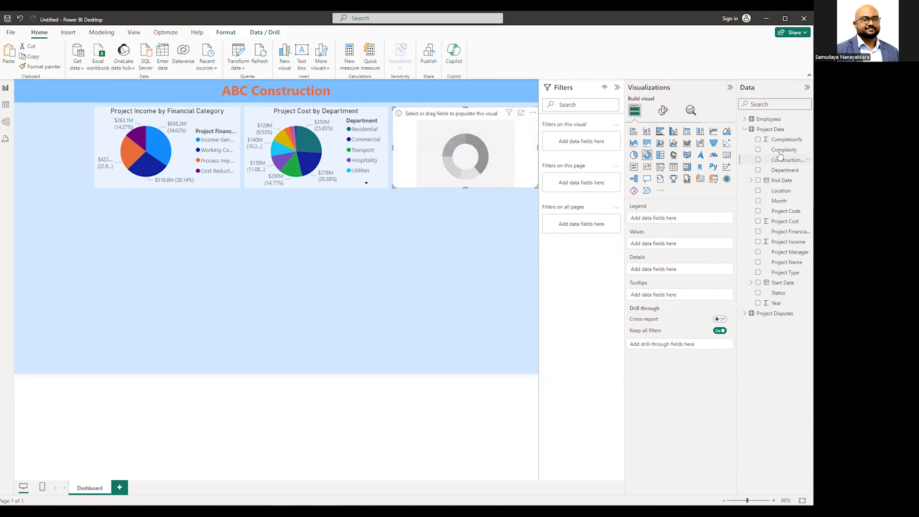
pyautogui.moveTo(777, 155); pyautogui.dragTo(673, 219)
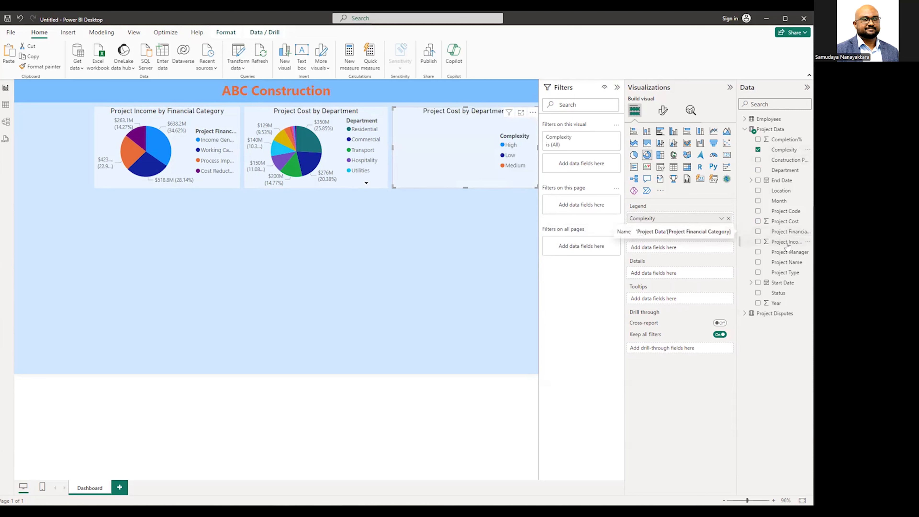
pyautogui.moveTo(790, 242); pyautogui.dragTo(687, 255)
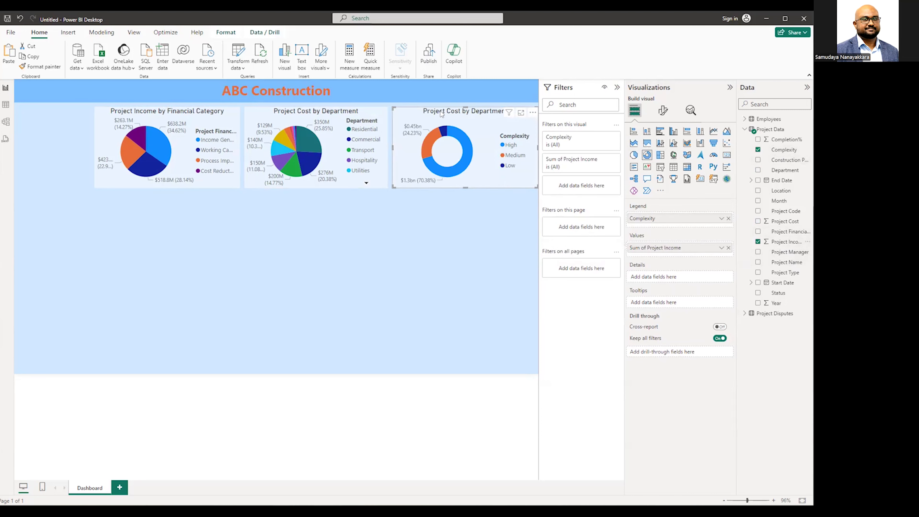
# - Change the donut chart's title to "Project Income by Complexity" and shift the chart slightly left
pyautogui.click(663, 110)
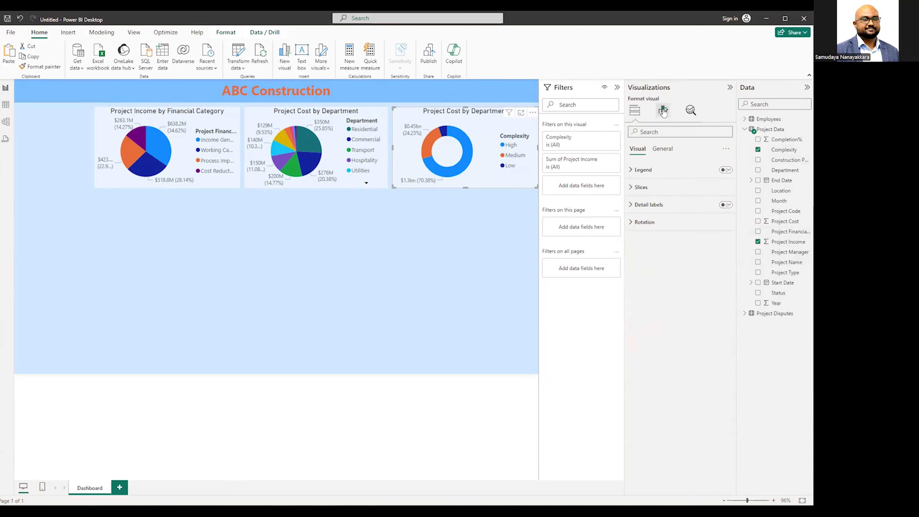
pyautogui.click(662, 149)
pyautogui.click(640, 187)
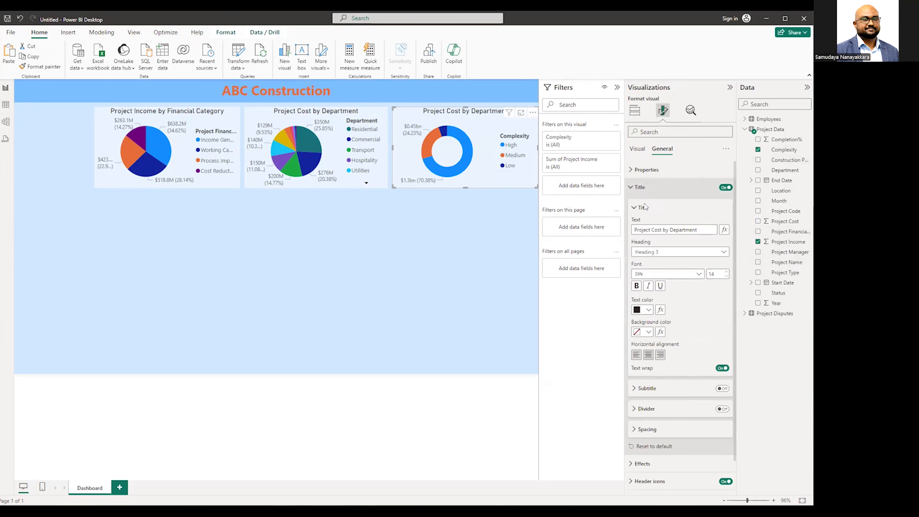
pyautogui.moveTo(695, 229); pyautogui.dragTo(622, 232)
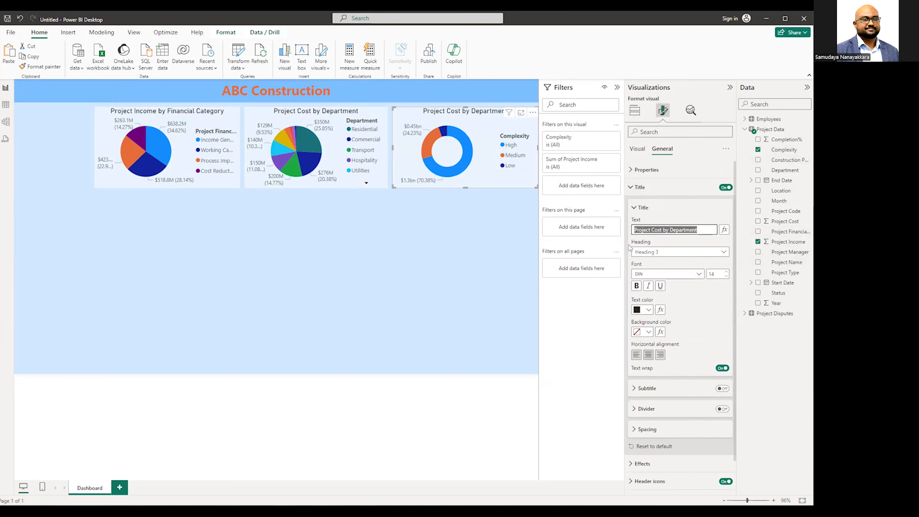
pyautogui.write('Pr')
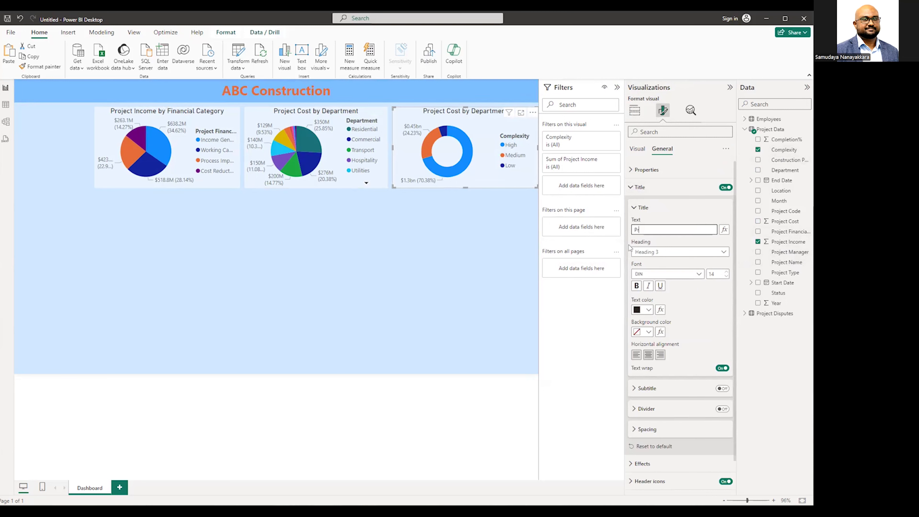
pyautogui.write('oject Inc')
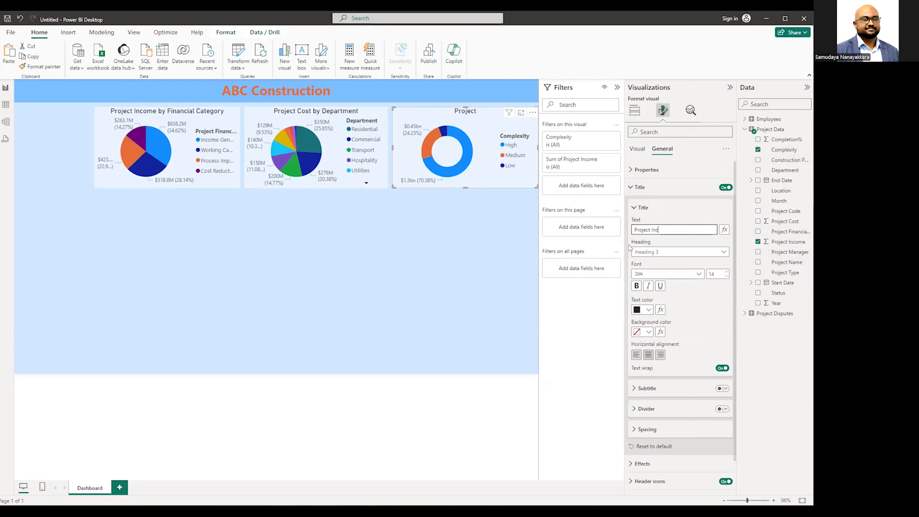
pyautogui.write('ome by Complexity')
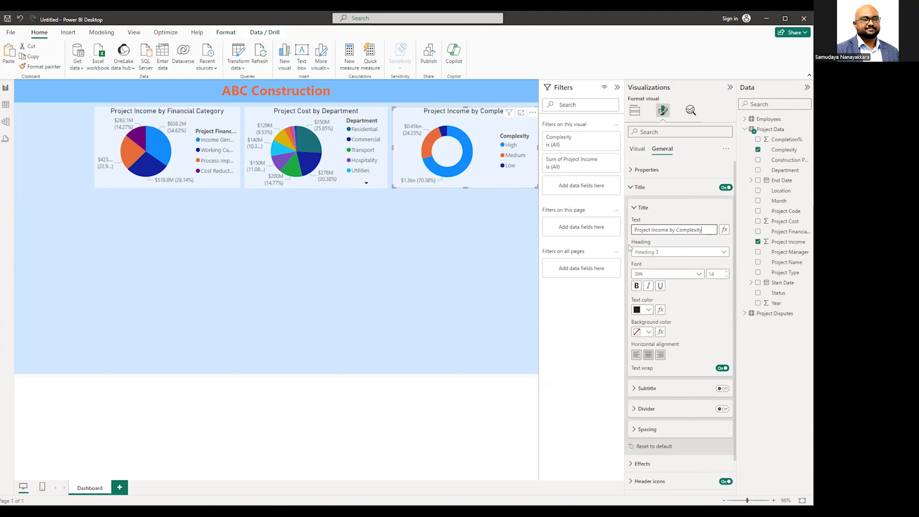
pyautogui.click(467, 250)
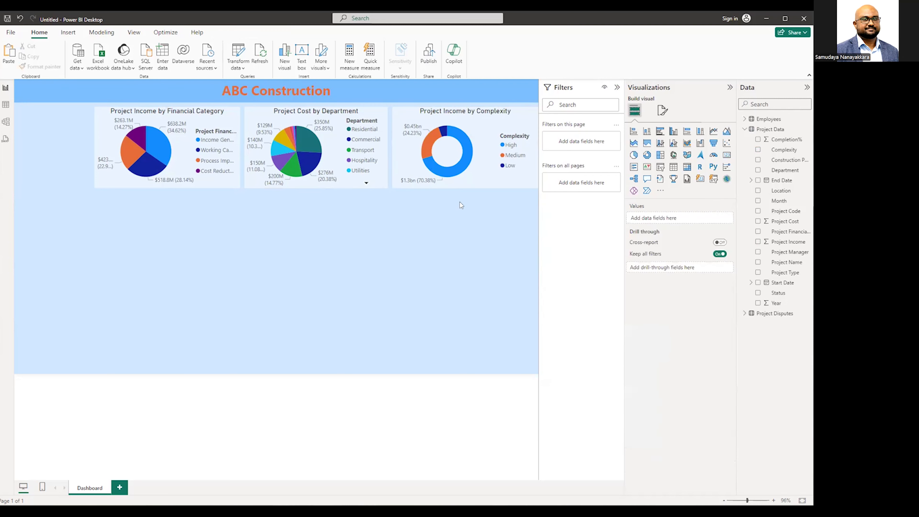
pyautogui.click(482, 178)
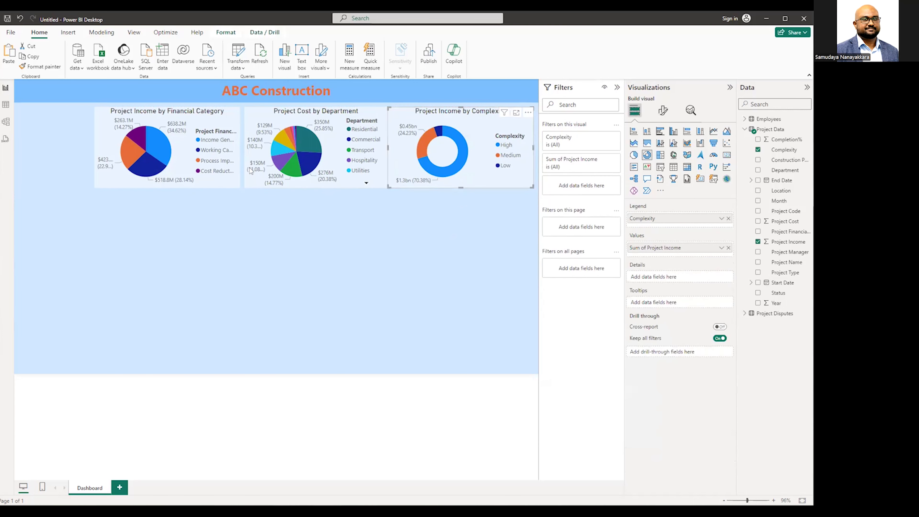
pyautogui.click(275, 171)
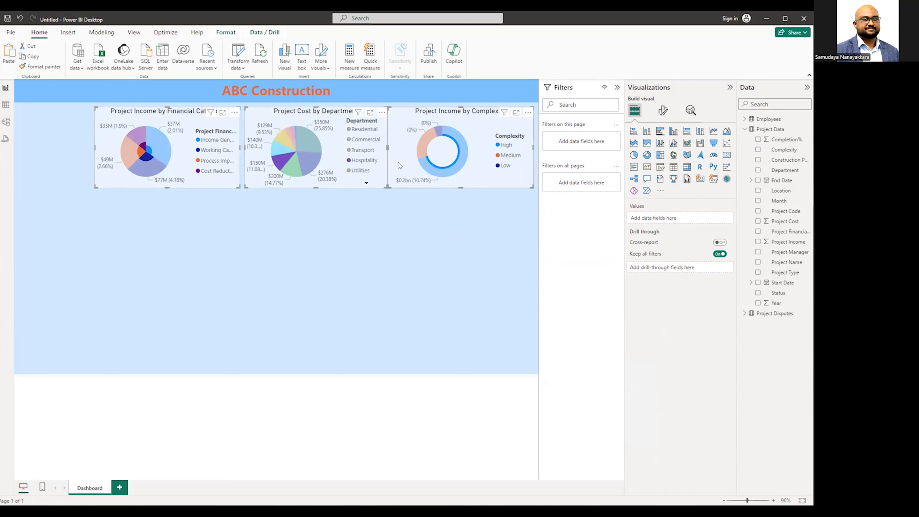
pyautogui.click(225, 32)
pyautogui.click(199, 68)
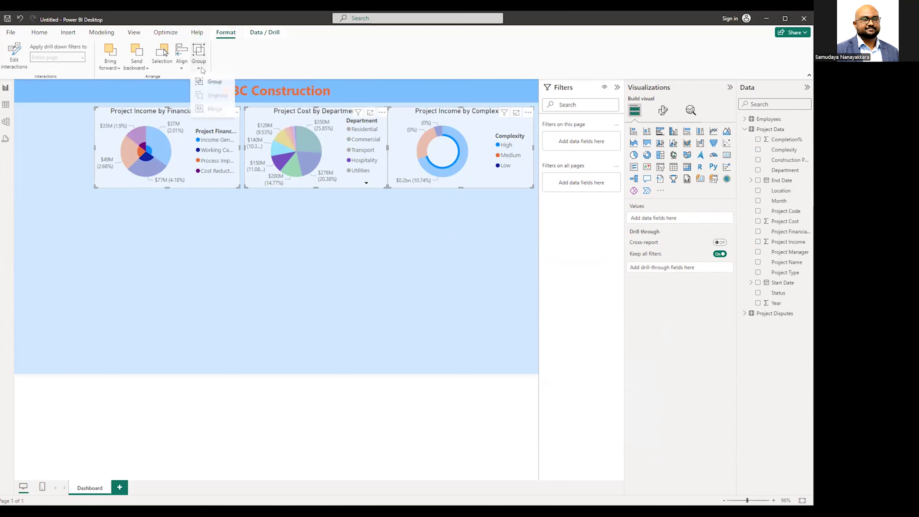
pyautogui.click(228, 213)
pyautogui.click(215, 184)
pyautogui.keyDown('ctrl'); pyautogui.click(334, 184); pyautogui.keyUp('ctrl')
pyautogui.keyDown('ctrl'); pyautogui.click(415, 184); pyautogui.keyUp('ctrl')
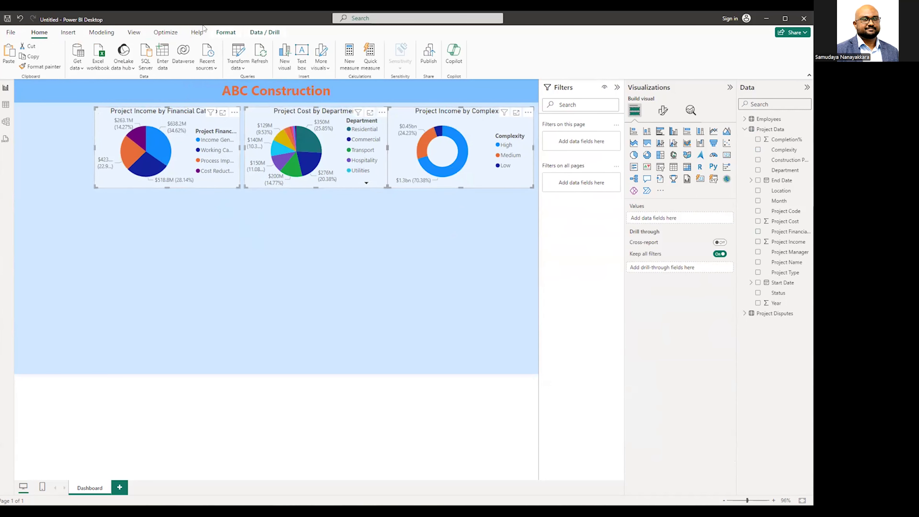
pyautogui.click(225, 32)
pyautogui.click(199, 65)
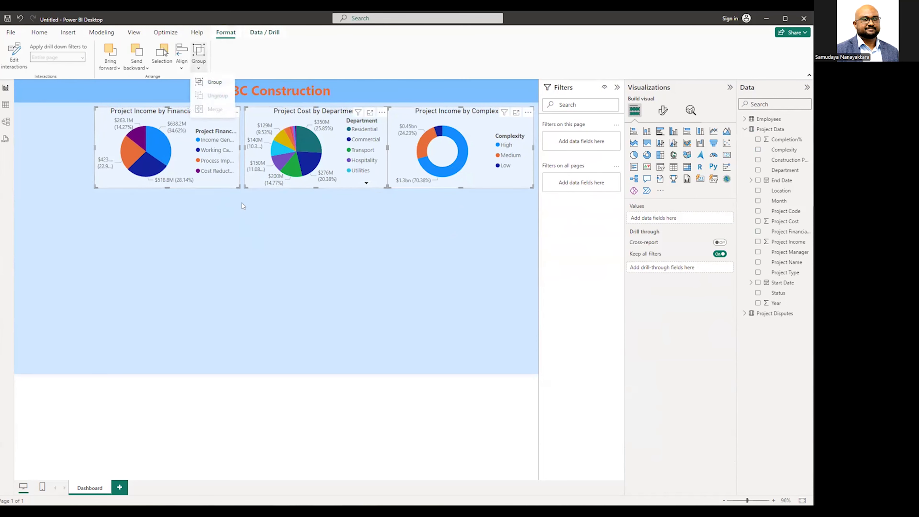
pyautogui.click(238, 211)
# - Select the three charts in the top row and distribute them horizontally
pyautogui.moveTo(66, 108); pyautogui.dragTo(538, 204)
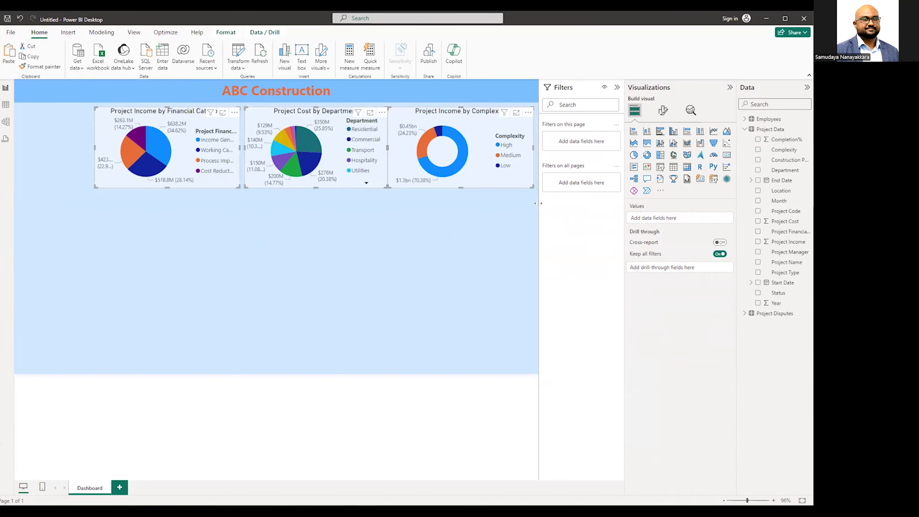
pyautogui.click(226, 32)
pyautogui.click(181, 65)
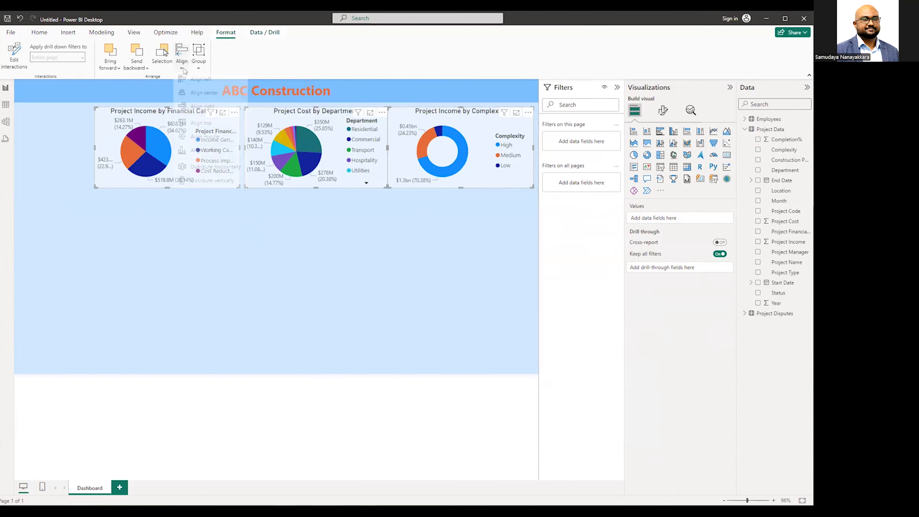
pyautogui.click(213, 170)
pyautogui.click(252, 240)
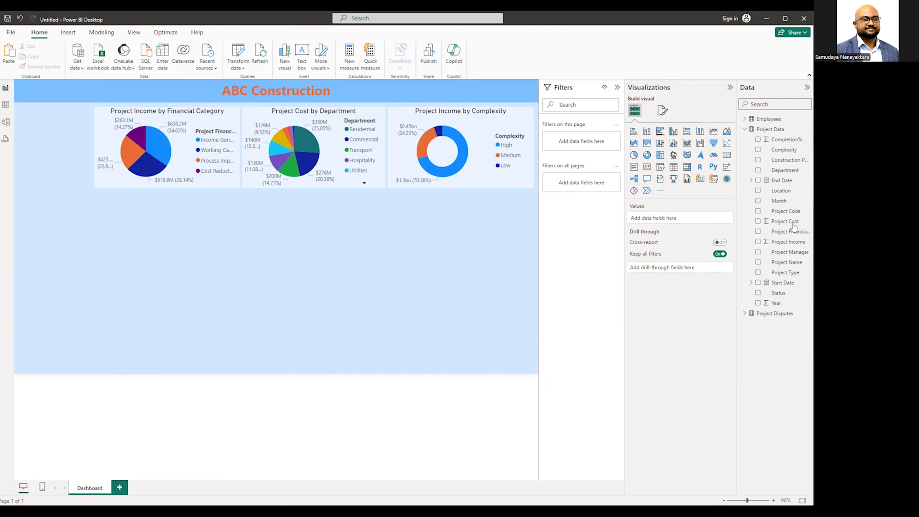
# - Insert a map under the pie charts, covering about half the row, with Location as location and Project Income as bubble size
pyautogui.click(673, 155)
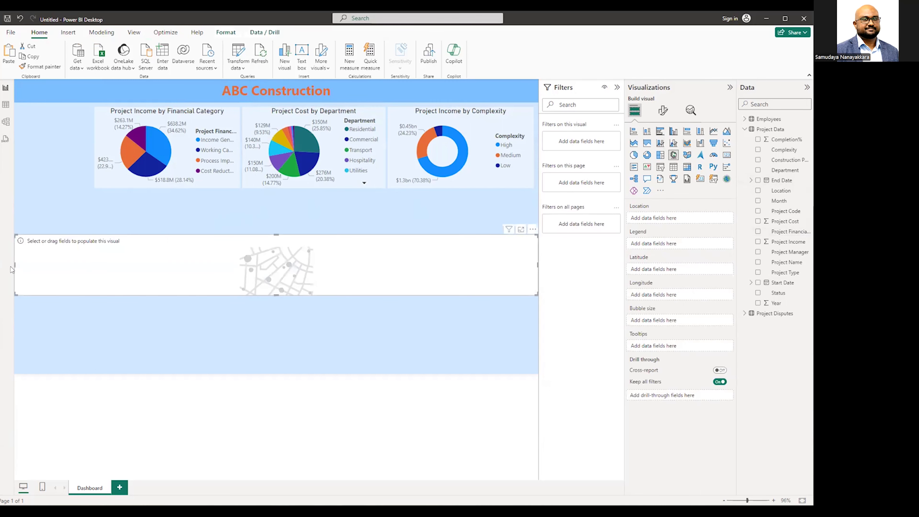
pyautogui.moveTo(13, 268); pyautogui.dragTo(136, 228)
pyautogui.click(482, 227)
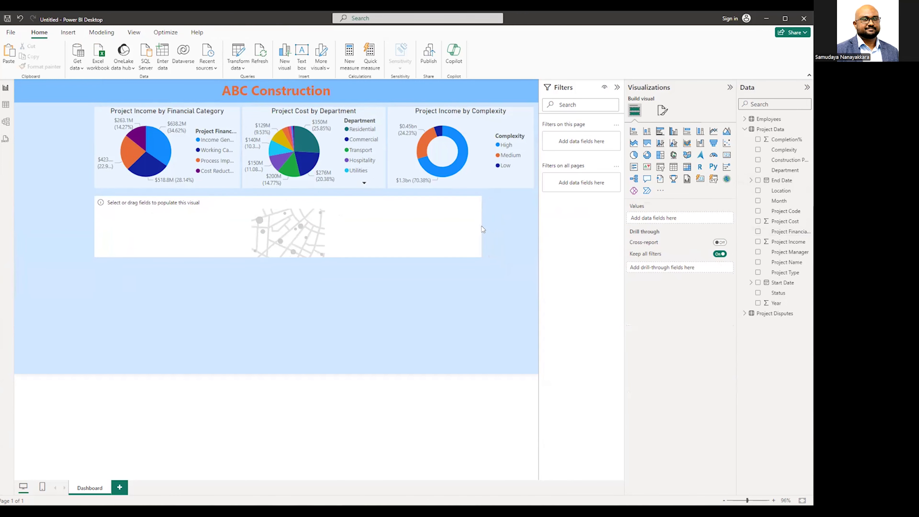
pyautogui.click(465, 228)
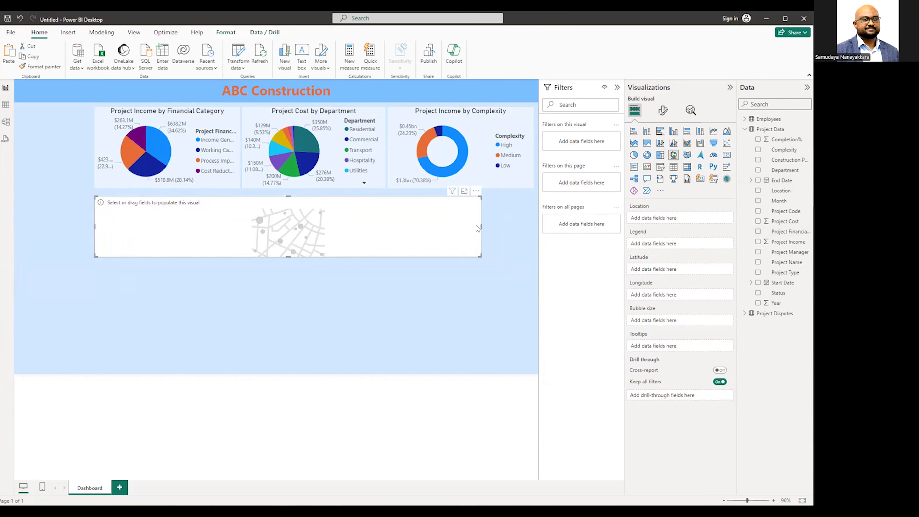
pyautogui.moveTo(482, 228); pyautogui.dragTo(318, 226)
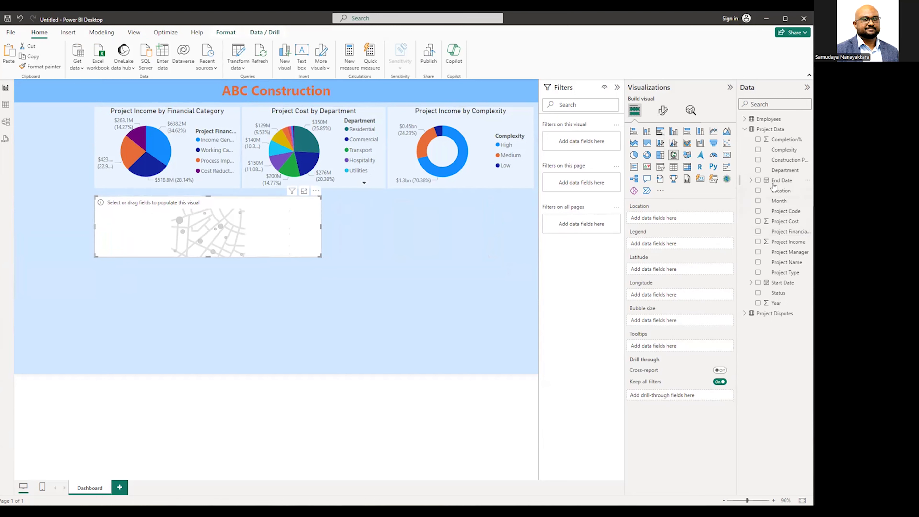
pyautogui.moveTo(783, 192); pyautogui.dragTo(685, 219)
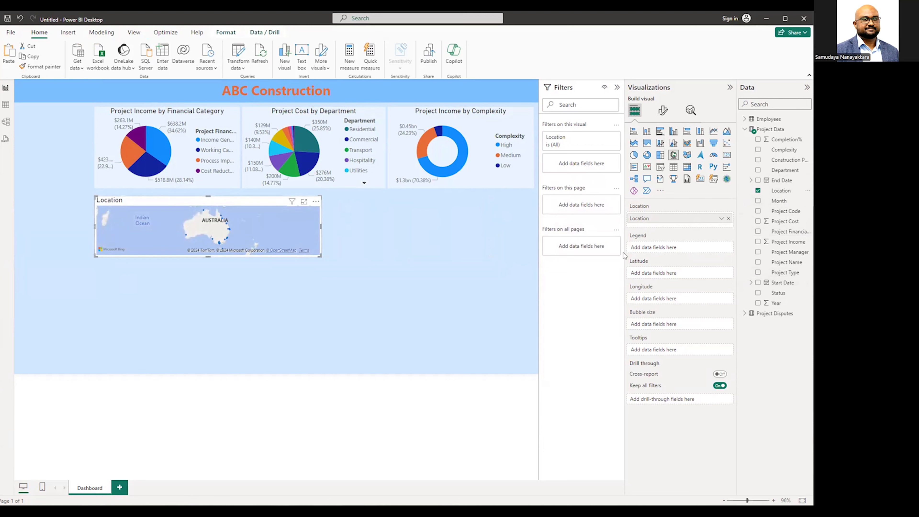
pyautogui.moveTo(792, 249); pyautogui.dragTo(673, 322)
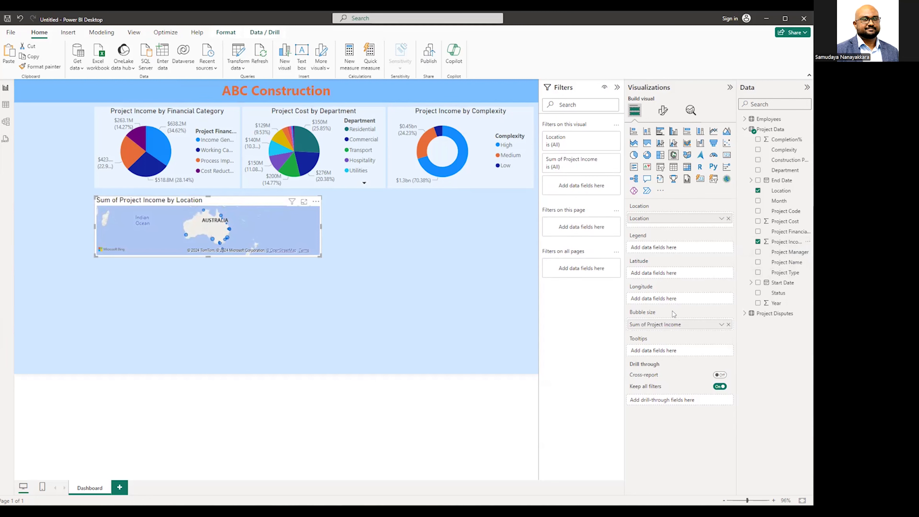
# - Set the map's bubble size to 0 and its default bubble color to orange
pyautogui.click(662, 109)
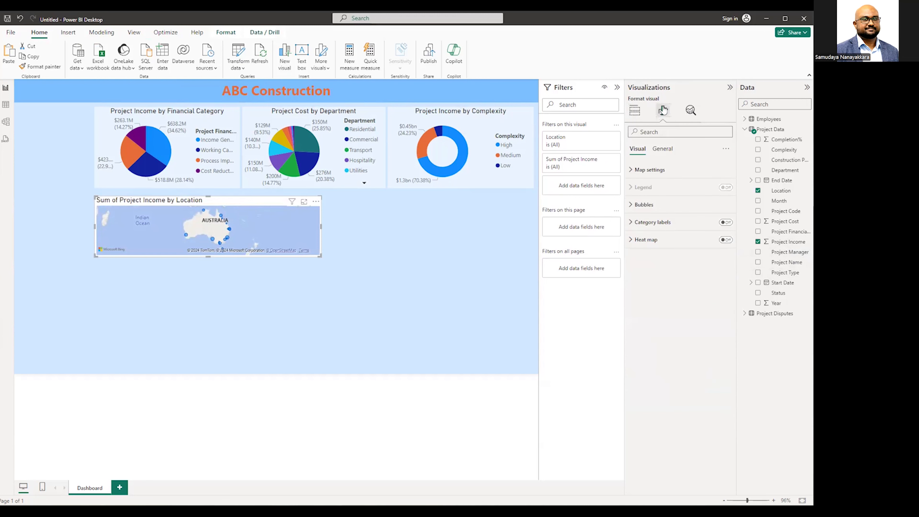
pyautogui.click(644, 205)
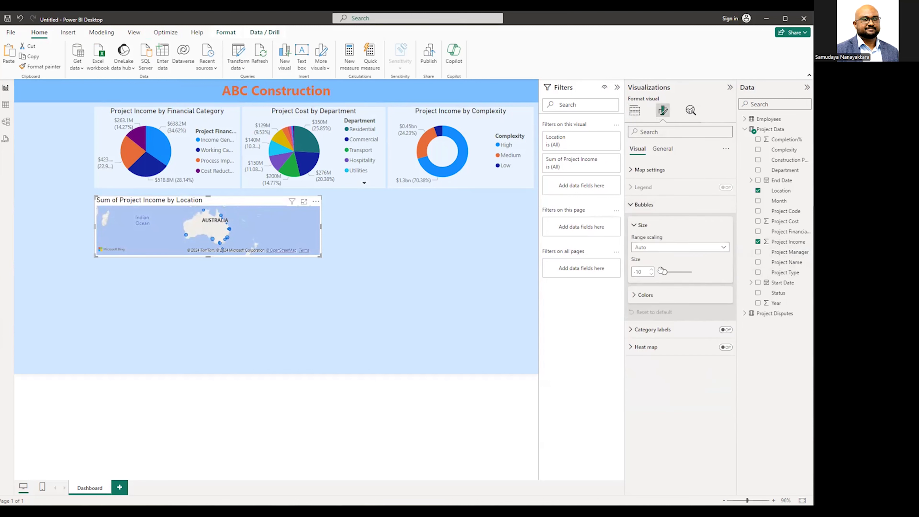
pyautogui.click(651, 269)
pyautogui.click(651, 270)
pyautogui.click(649, 296)
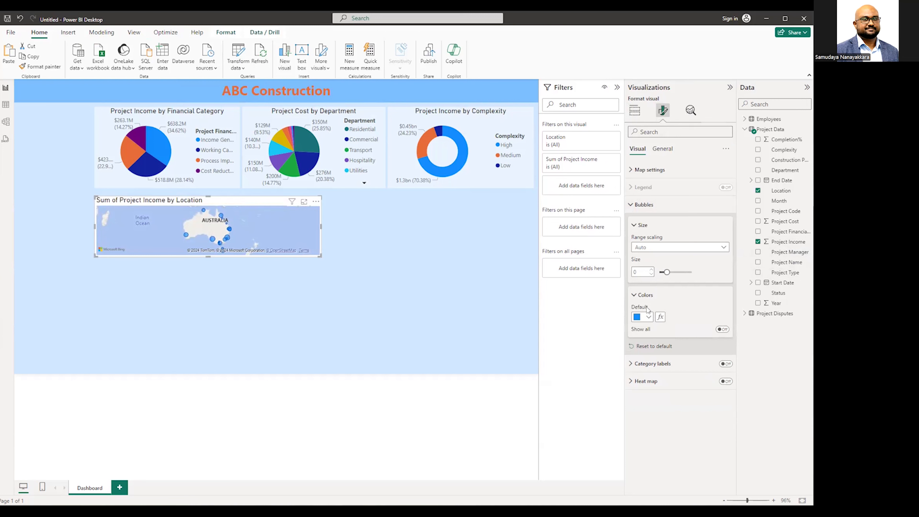
pyautogui.click(647, 317)
pyautogui.click(691, 346)
pyautogui.click(445, 263)
# - Shorten the map's title to "Project Income by Location"
pyautogui.click(276, 226)
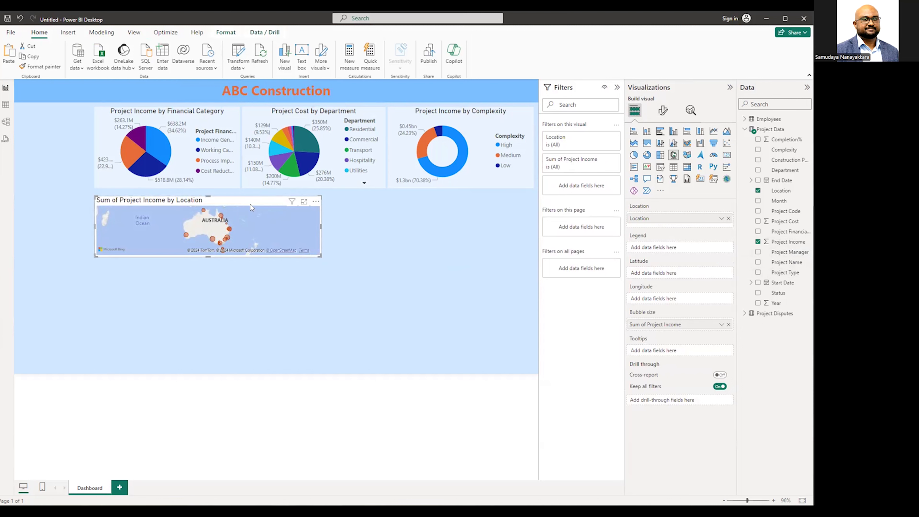
pyautogui.click(662, 111)
pyautogui.click(662, 148)
pyautogui.click(637, 190)
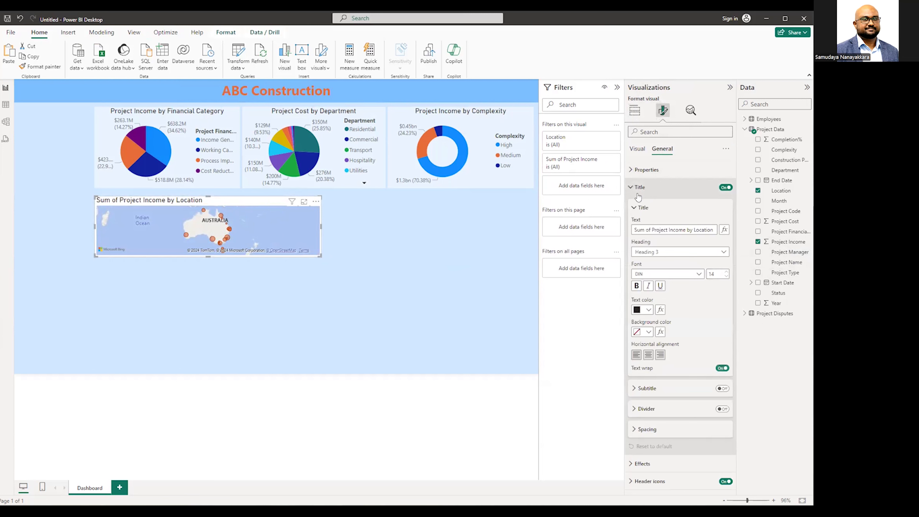
pyautogui.moveTo(634, 230); pyautogui.dragTo(651, 230)
pyautogui.press('BackSpace')
pyautogui.click(435, 276)
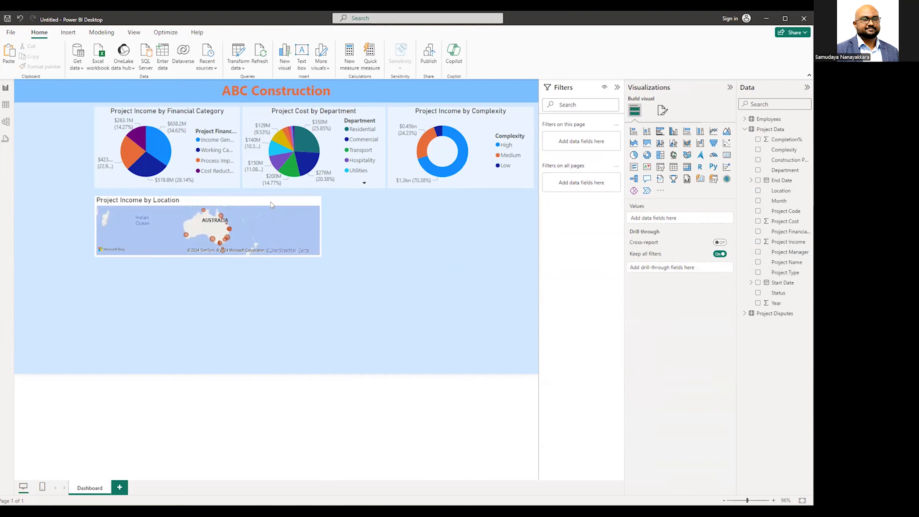
# - Duplicate the Project Income by Location map and place the copy beside the original, ending at the donut chart's outer edge
pyautogui.click(218, 202)
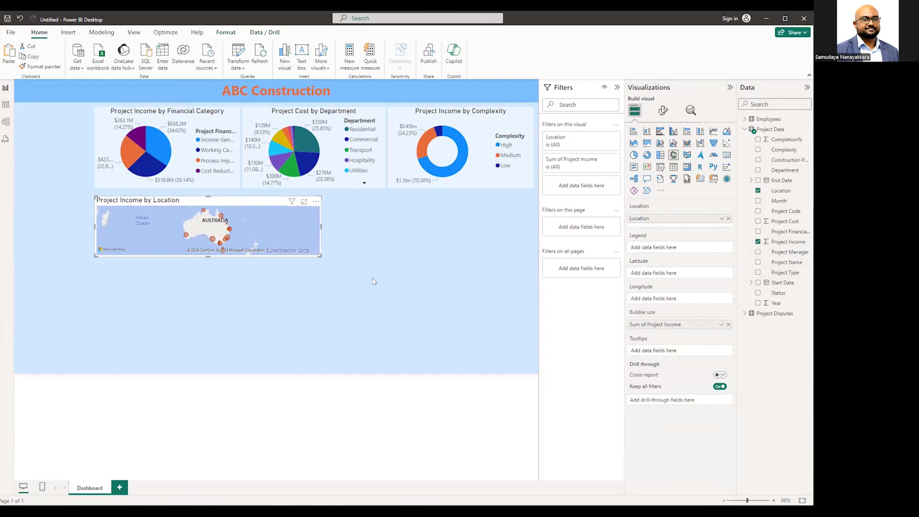
pyautogui.hotkey('ctrl', 'c')
pyautogui.hotkey('ctrl', 'v')
pyautogui.moveTo(274, 202); pyautogui.dragTo(486, 207)
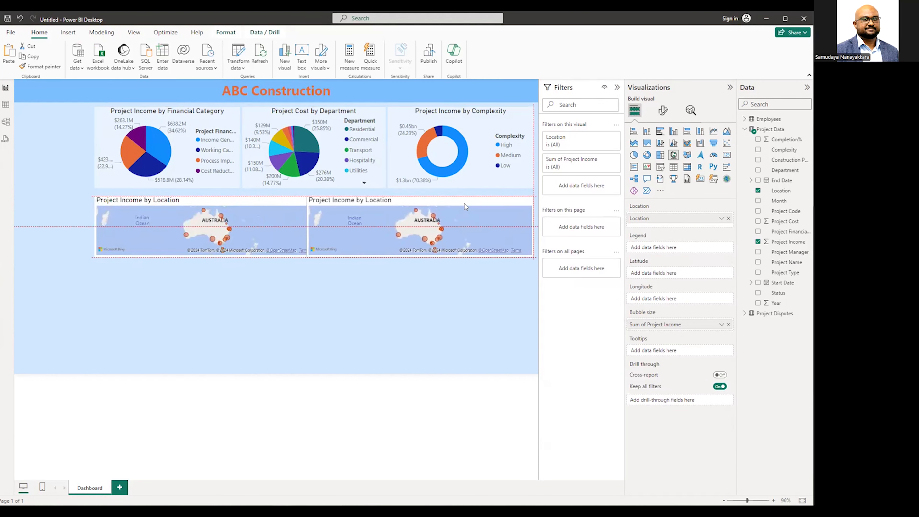
# - Narrow both maps so they sit side by side with a gap between them
pyautogui.click(300, 222)
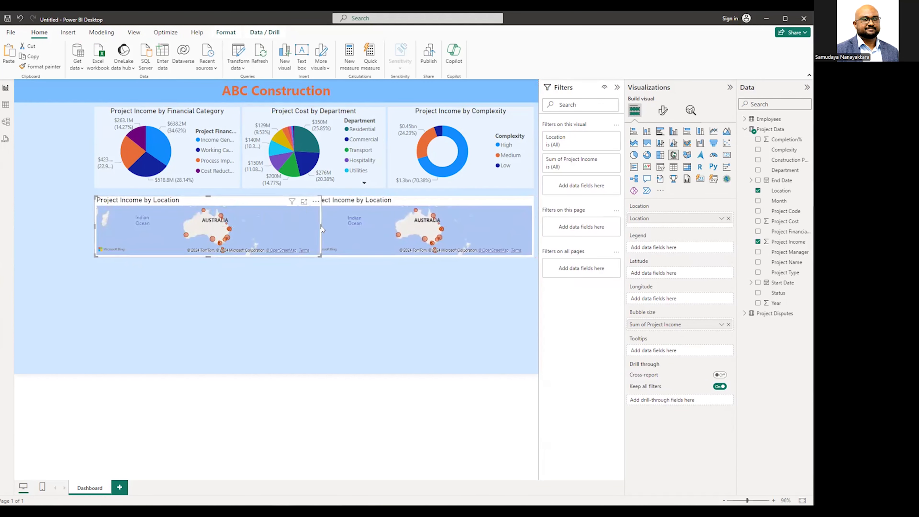
pyautogui.moveTo(320, 225)
pyautogui.mouseDown()
pyautogui.moveTo(299, 226)
pyautogui.moveTo(328, 226)
pyautogui.moveTo(310, 232)
pyautogui.mouseUp()
pyautogui.click(306, 226)
pyautogui.click(348, 285)
pyautogui.click(287, 233)
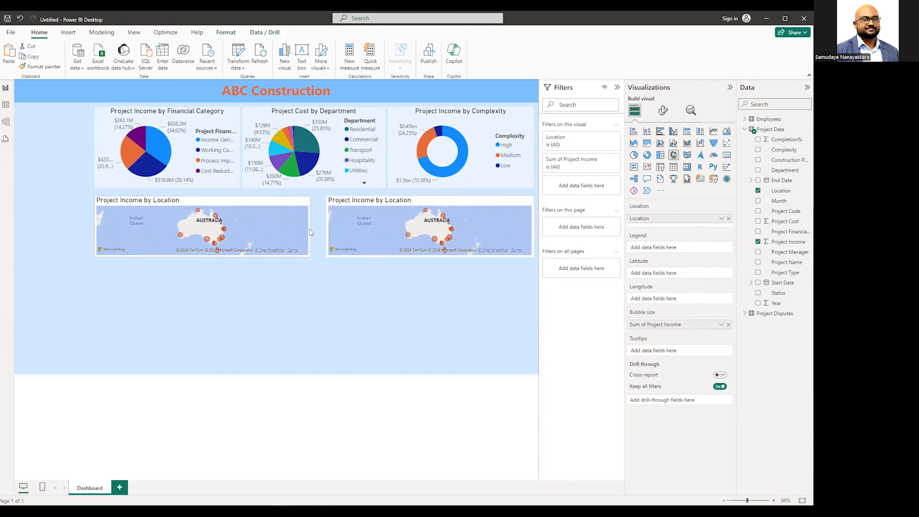
pyautogui.click(364, 289)
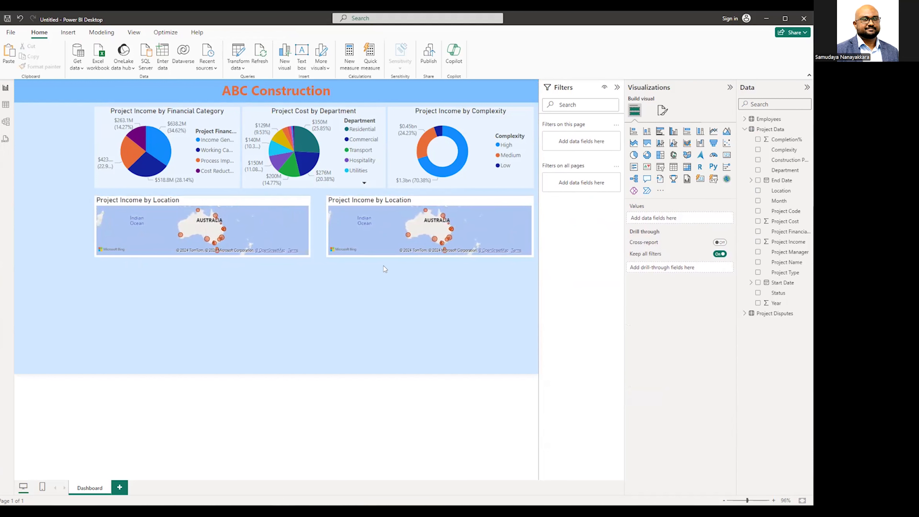
# - Replace Project Income with the count of Project Code as the copied map's bubble size
pyautogui.click(379, 229)
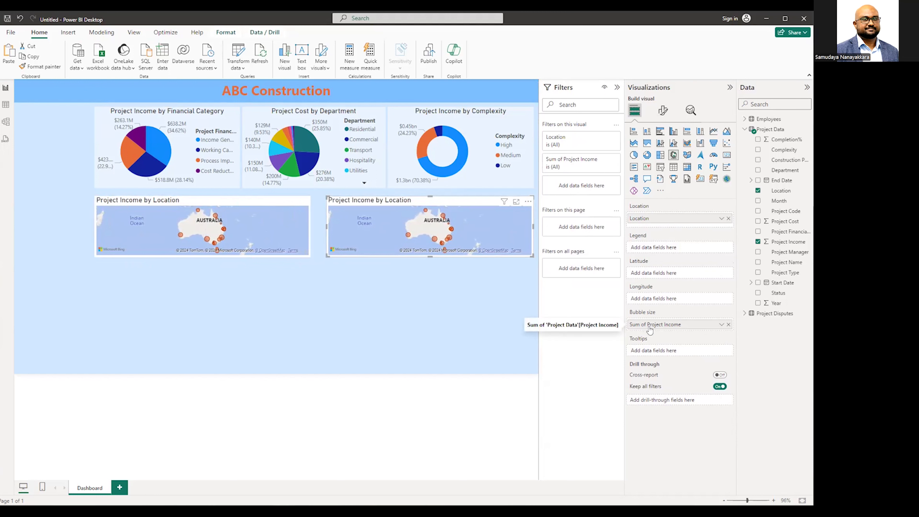
pyautogui.click(728, 324)
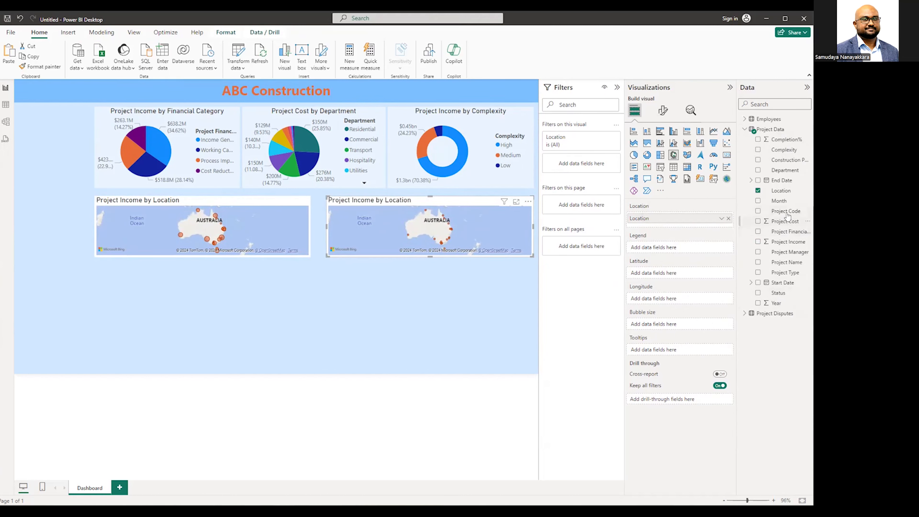
pyautogui.moveTo(787, 213); pyautogui.dragTo(647, 327)
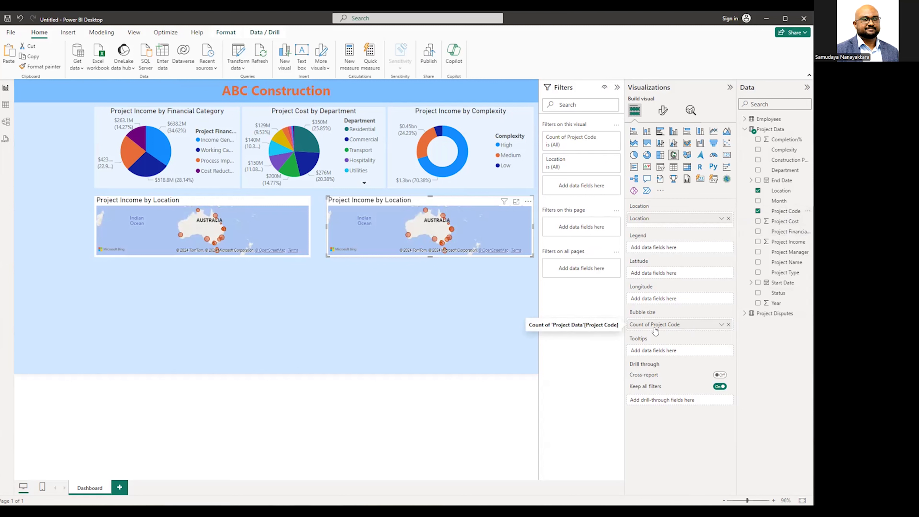
# - Change the copied map's default bubble color to yellow
pyautogui.click(663, 111)
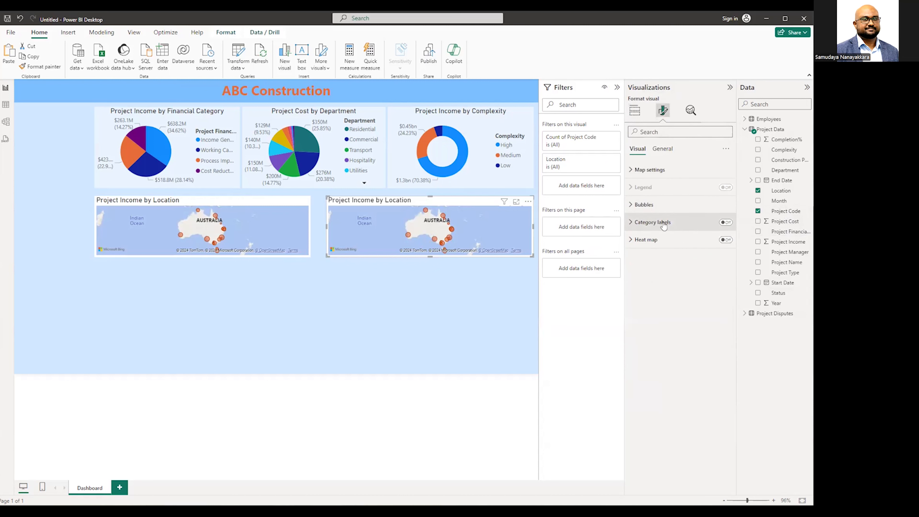
pyautogui.click(644, 205)
pyautogui.click(646, 295)
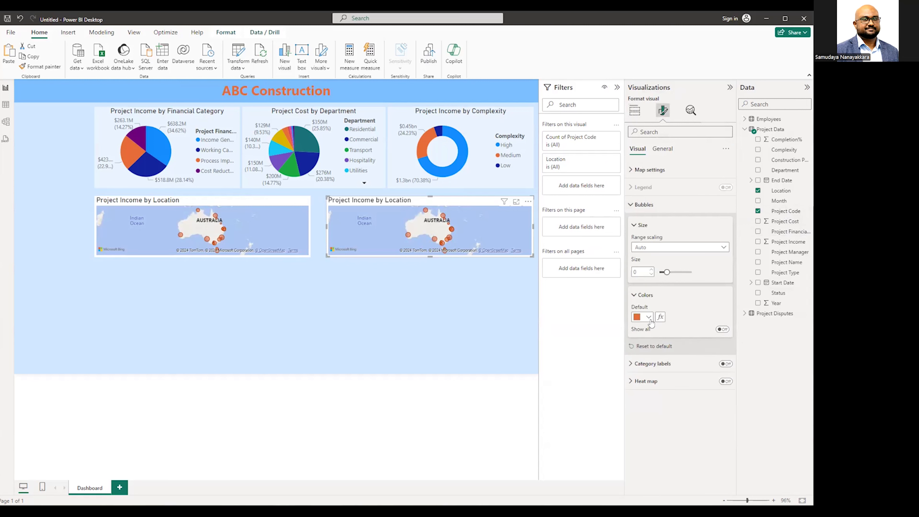
pyautogui.click(647, 317)
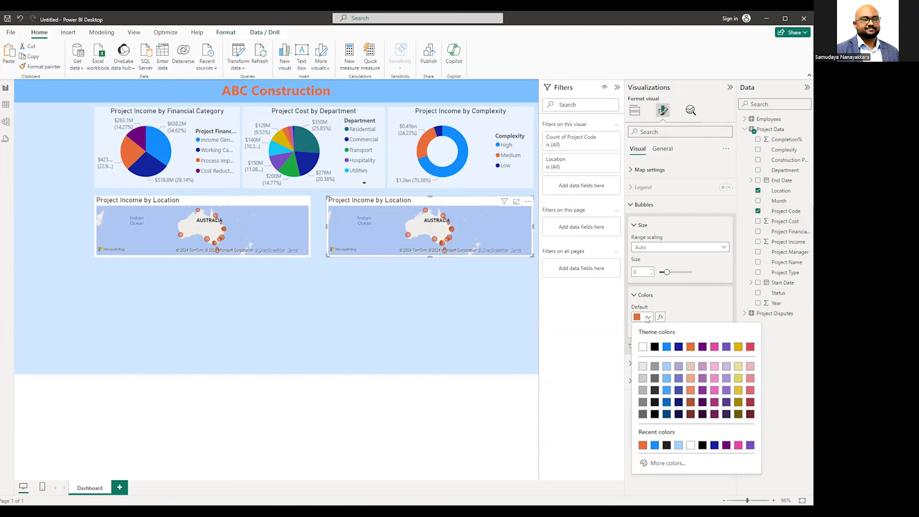
pyautogui.click(738, 390)
# - Change the copied map's title to "Number of Projects by Location"
pyautogui.click(662, 149)
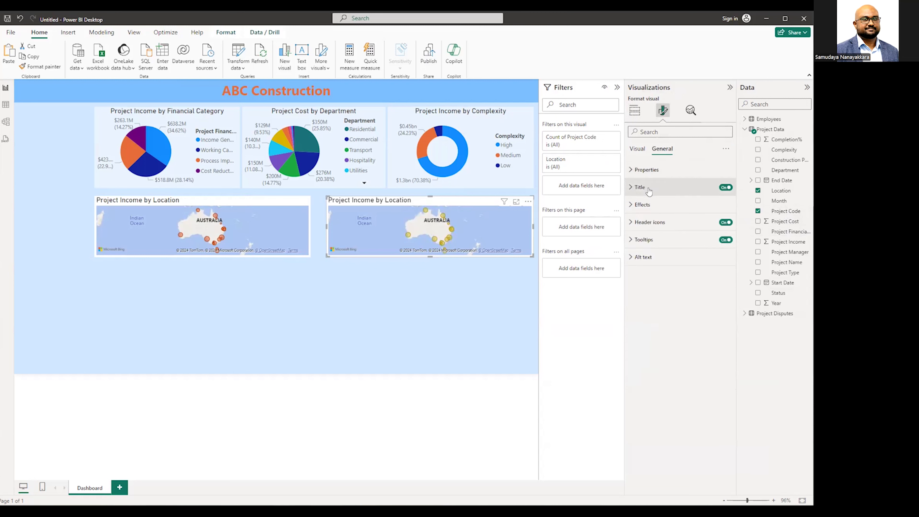
pyautogui.click(647, 187)
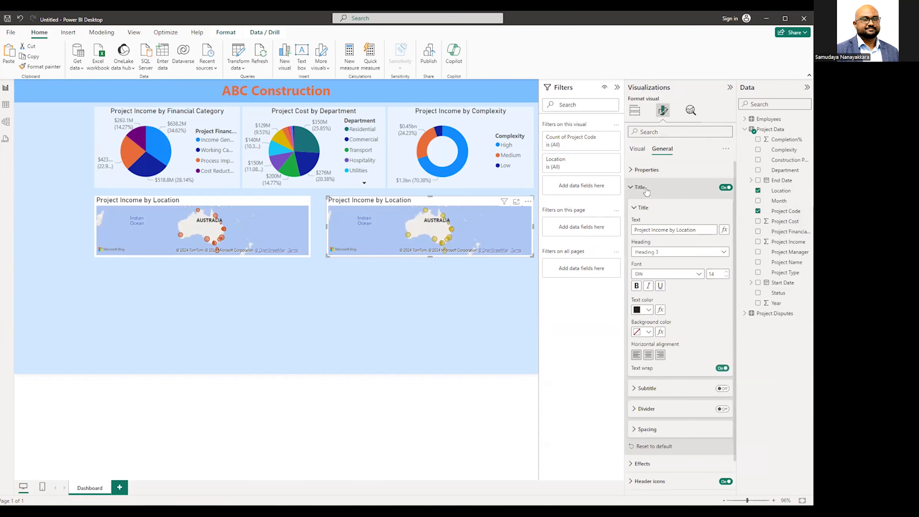
pyautogui.click(667, 230)
pyautogui.moveTo(669, 229); pyautogui.dragTo(488, 236)
pyautogui.click(656, 229)
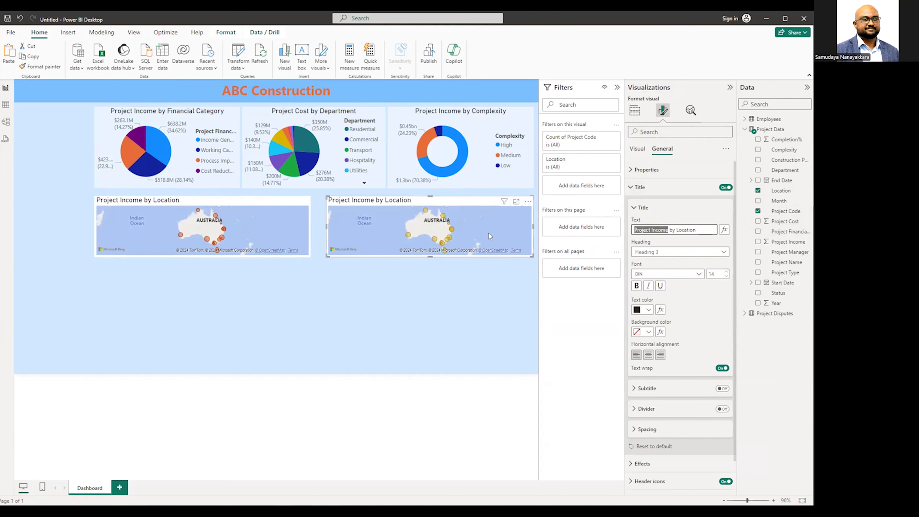
pyautogui.write('Numv')
pyautogui.press('BackSpace')
pyautogui.write('ber')
pyautogui.write(' of Pro')
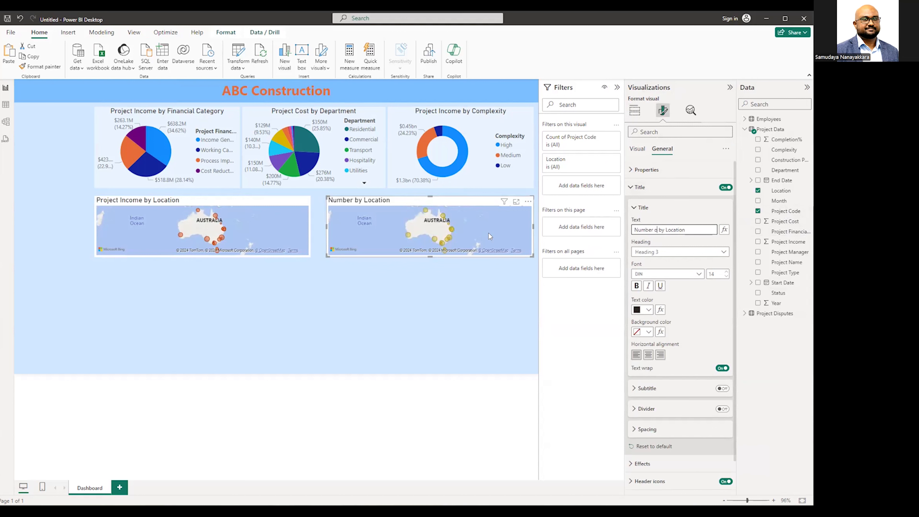
pyautogui.write('jects')
pyautogui.click(409, 291)
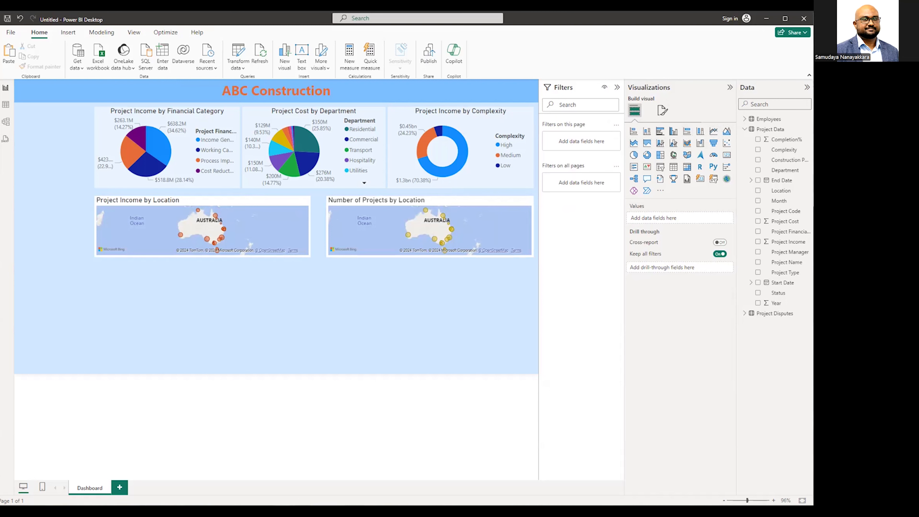
# - Add a stacked area chart below the Project Income by Location map, as wide as the first pie chart, and expand the Employees table
pyautogui.click(634, 144)
pyautogui.moveTo(12, 329); pyautogui.dragTo(133, 298)
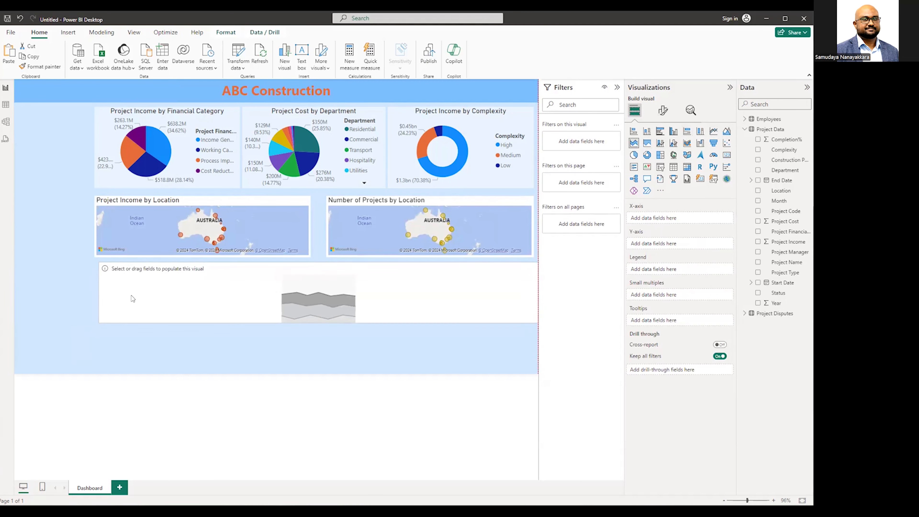
pyautogui.moveTo(537, 322); pyautogui.dragTo(239, 370)
pyautogui.click(744, 120)
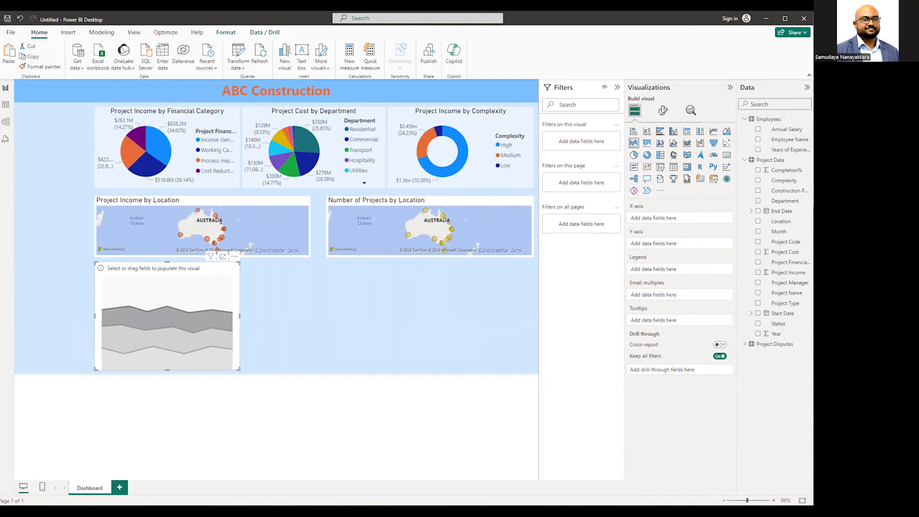
# - Plot the average of Annual Salary against Years of Experience on the x-axis of the stacked area chart
pyautogui.moveTo(785, 150); pyautogui.dragTo(670, 221)
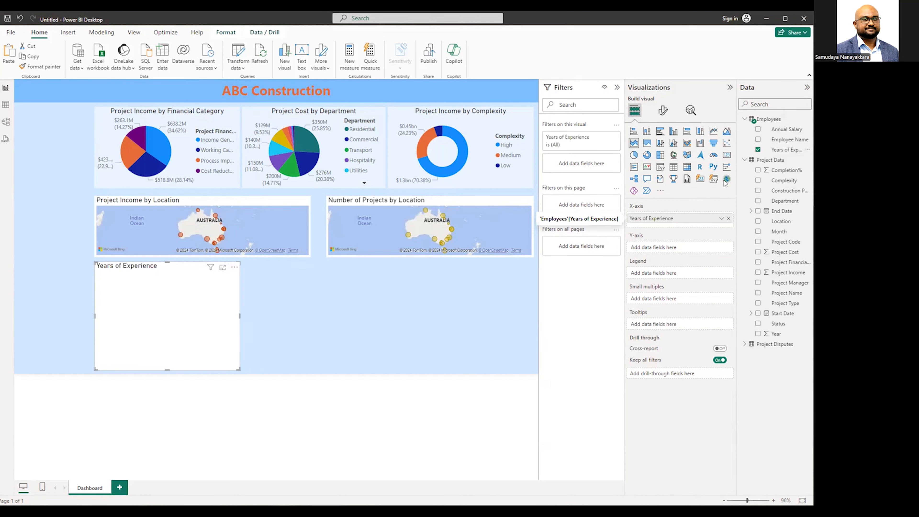
pyautogui.moveTo(783, 138); pyautogui.dragTo(679, 249)
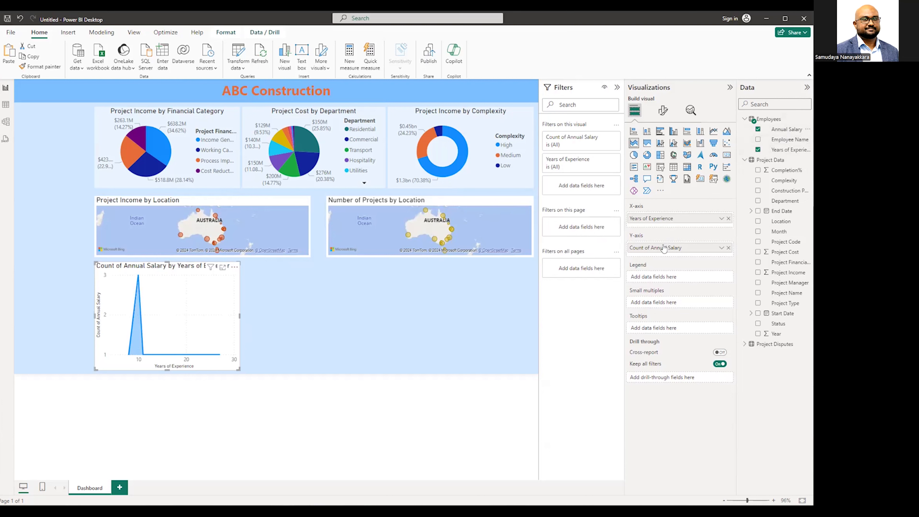
pyautogui.click(722, 248)
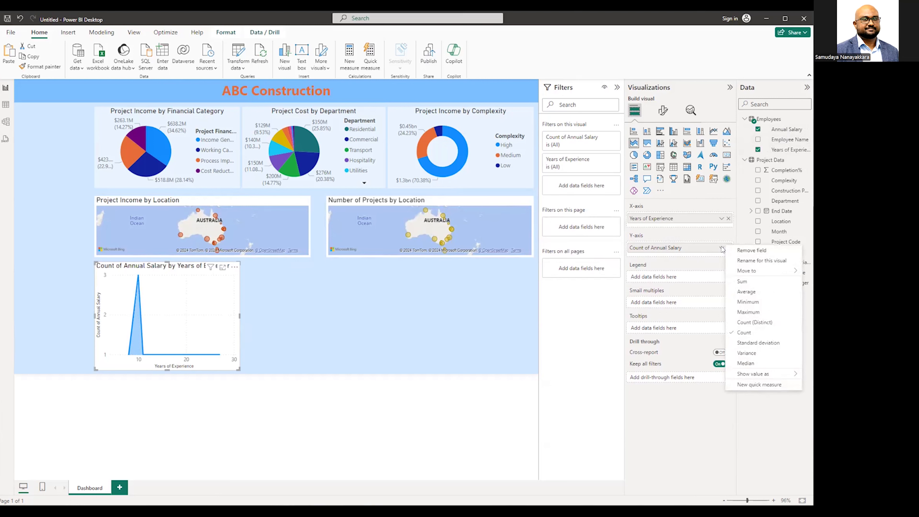
pyautogui.click(750, 293)
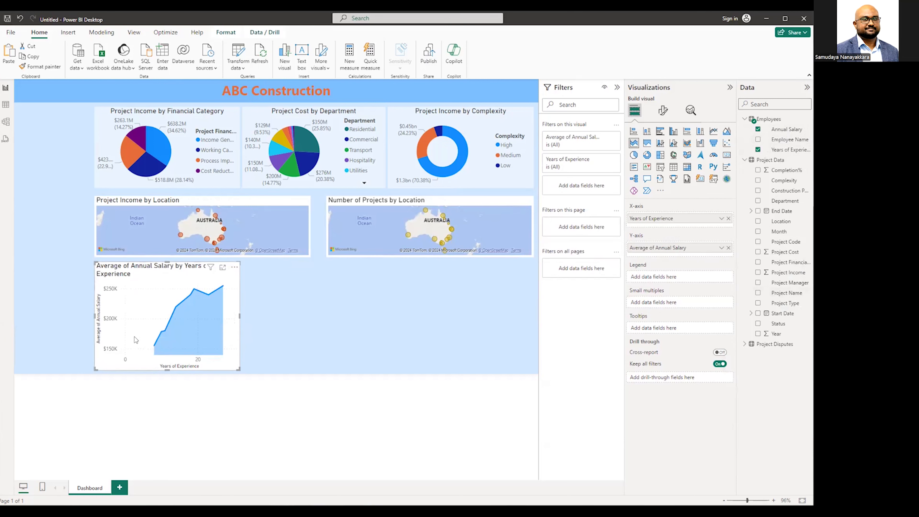
pyautogui.click(366, 304)
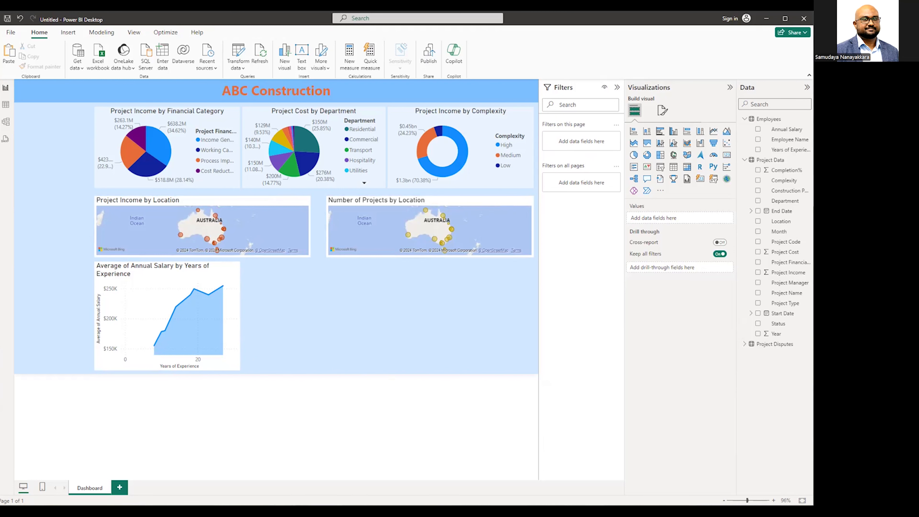
# - Add a line and clustered column chart beside the salary area chart, with Employee Name on the x-axis and average Annual Salary as columns
pyautogui.click(673, 145)
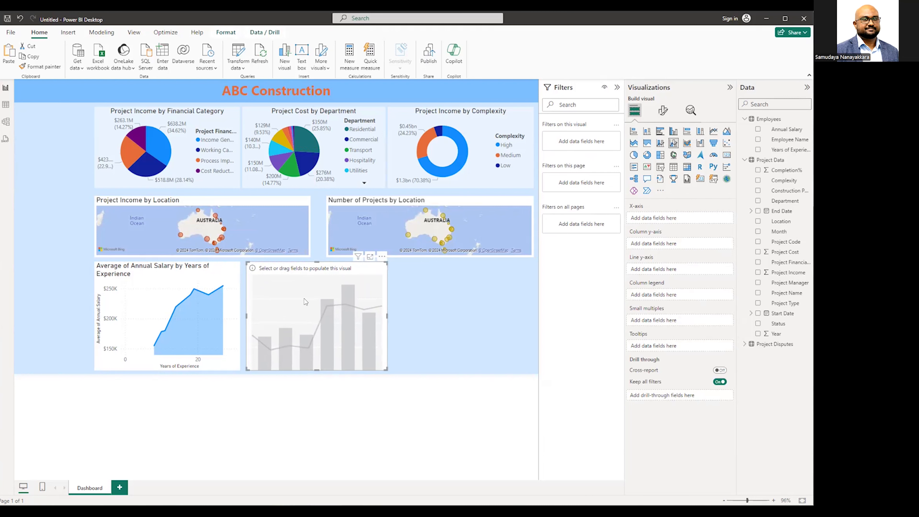
pyautogui.moveTo(783, 140); pyautogui.dragTo(685, 223)
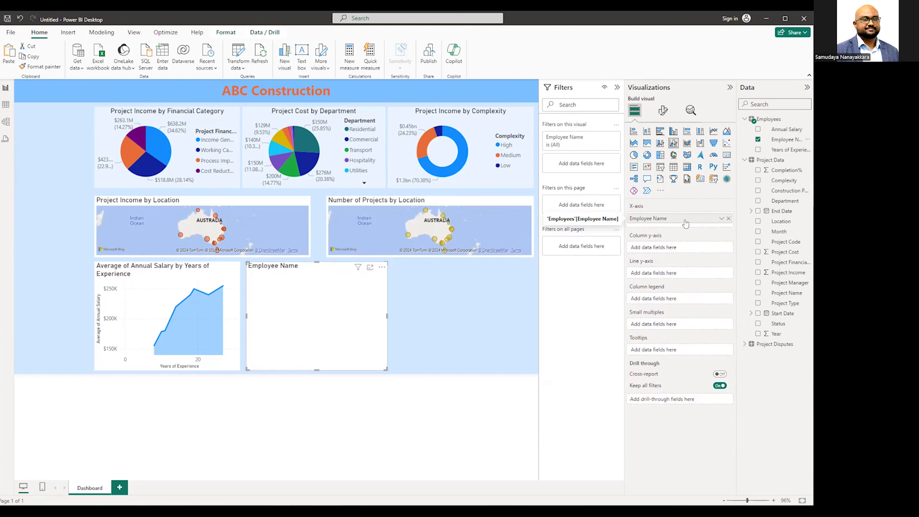
pyautogui.moveTo(780, 132); pyautogui.dragTo(670, 250)
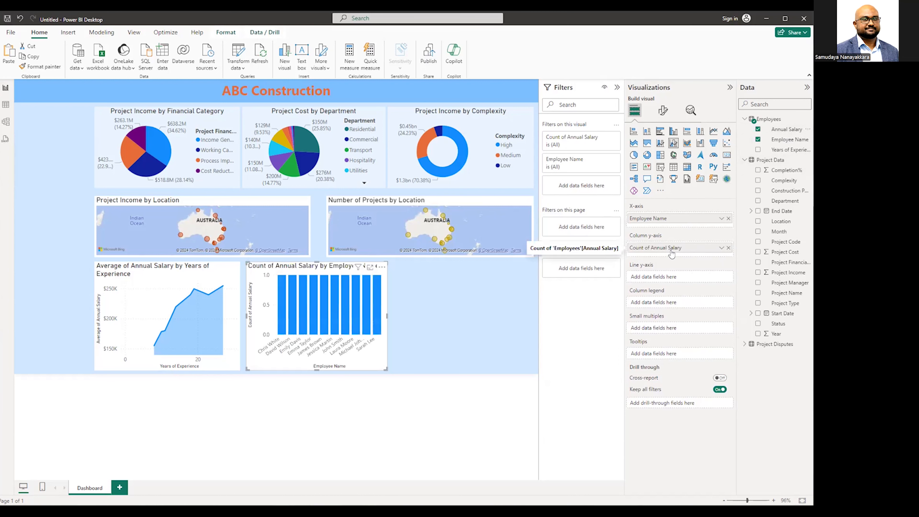
pyautogui.click(721, 248)
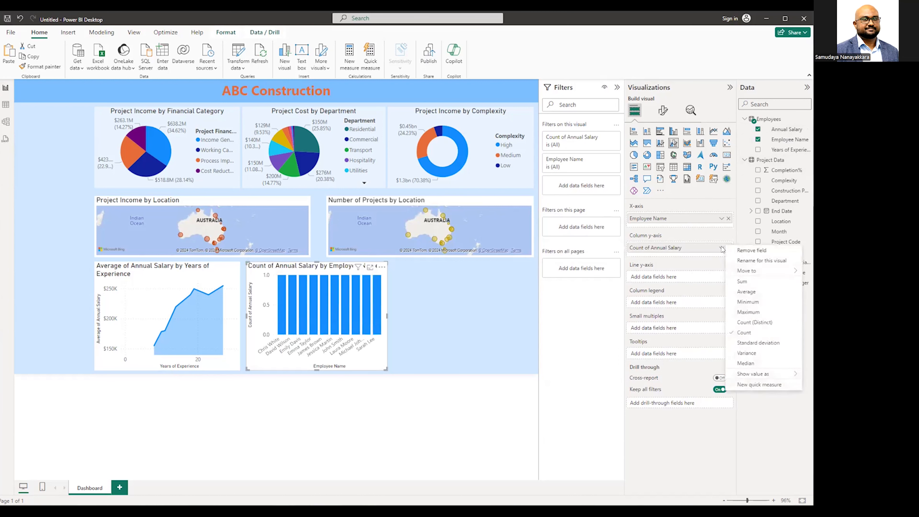
pyautogui.click(745, 292)
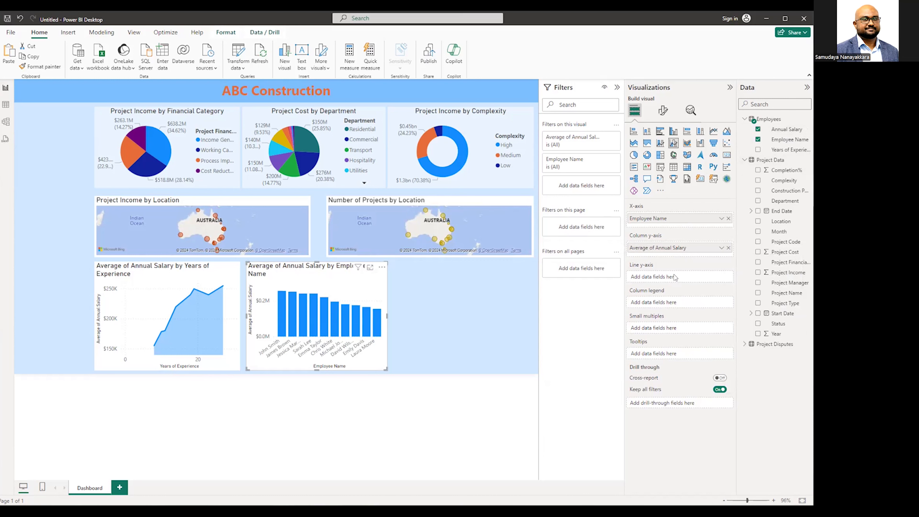
# - Plot Project Income on the employee salary chart's line y-axis and set the line's interpolation type to Step
pyautogui.moveTo(785, 272); pyautogui.dragTo(689, 280)
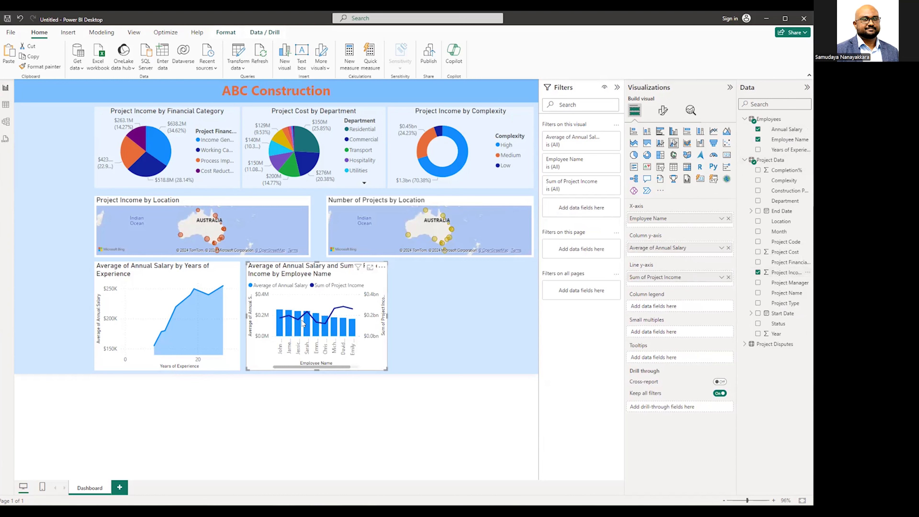
pyautogui.click(662, 110)
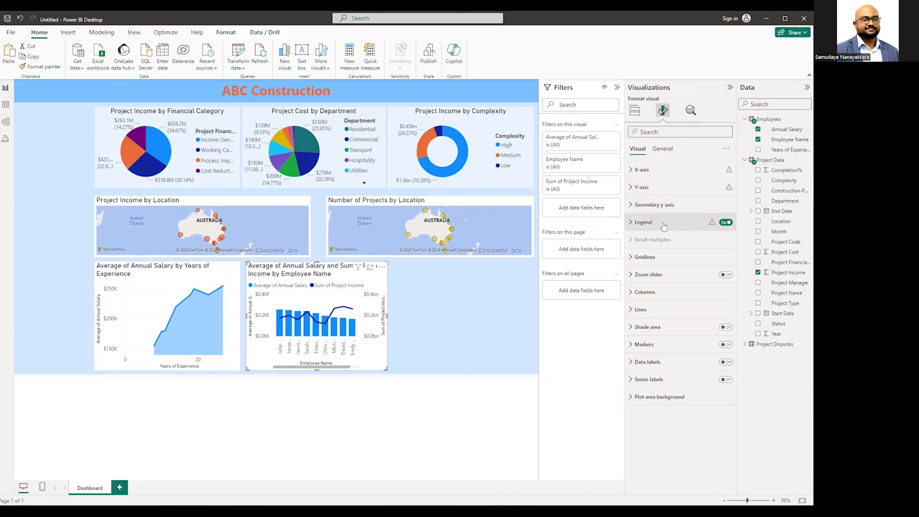
pyautogui.click(646, 310)
pyautogui.scroll(-3, 665, 322)
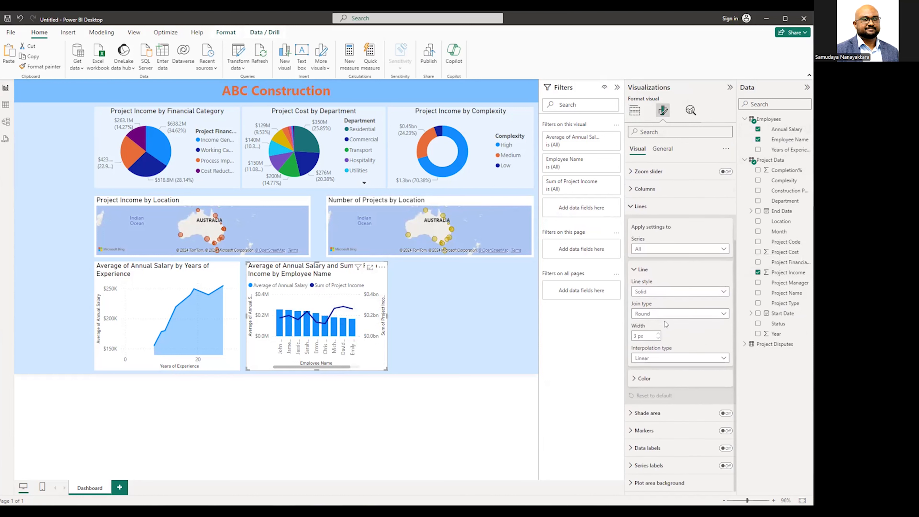
pyautogui.click(653, 358)
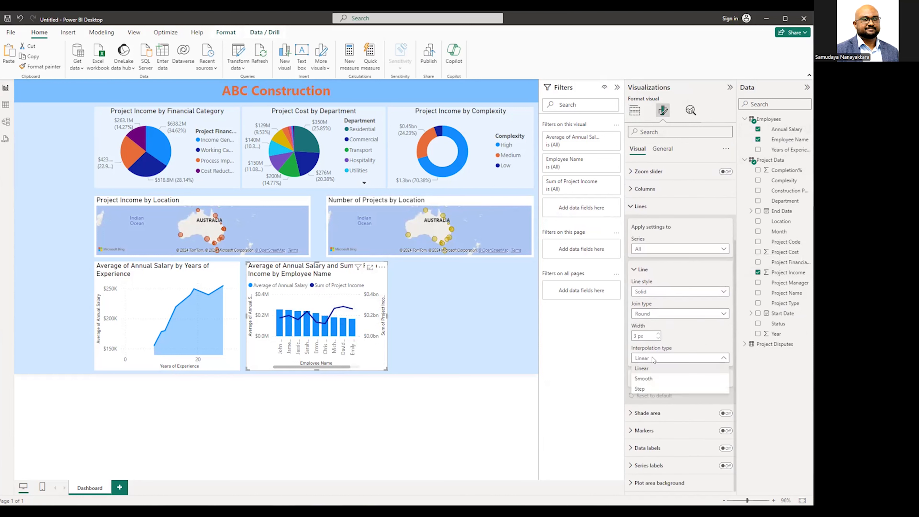
pyautogui.click(639, 389)
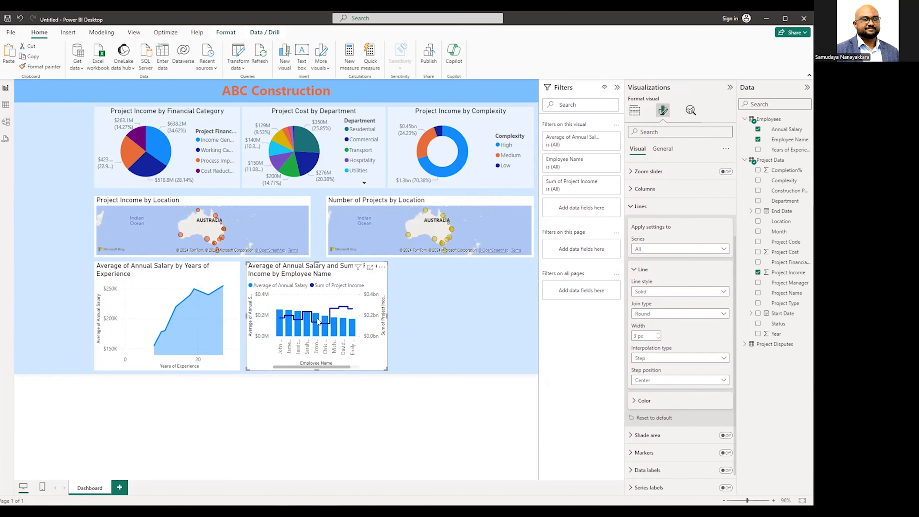
pyautogui.moveTo(305, 317)
pyautogui.moveTo(345, 321)
pyautogui.click(462, 330)
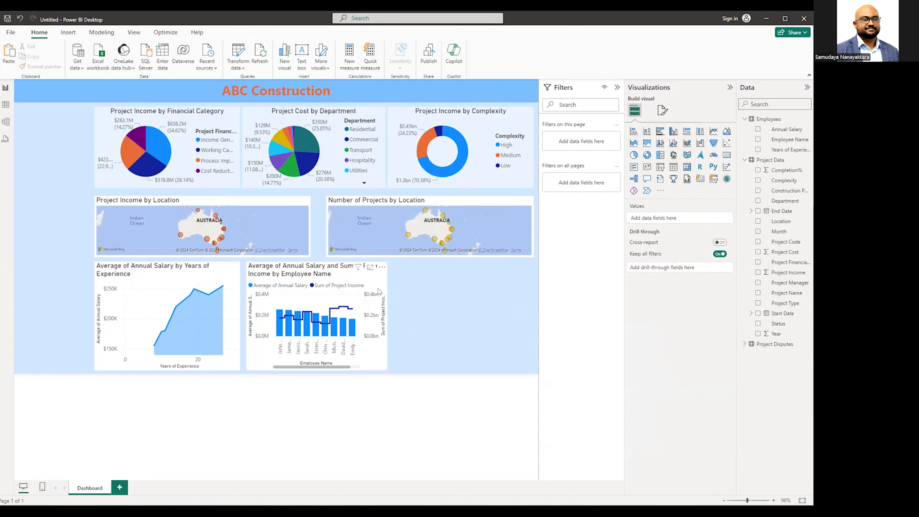
# - Add another line and clustered column chart beside the employee salary chart, matching its height and filling the rest of the row
pyautogui.click(673, 143)
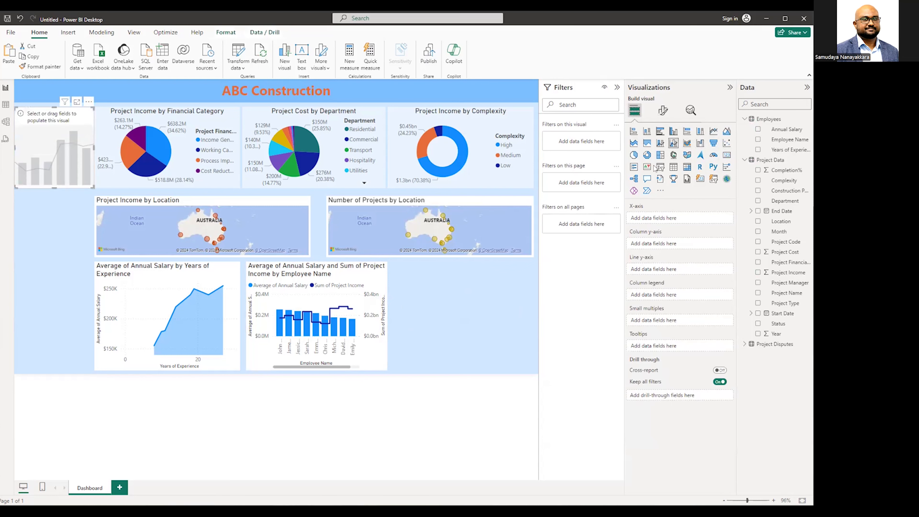
pyautogui.moveTo(64, 170); pyautogui.dragTo(431, 302)
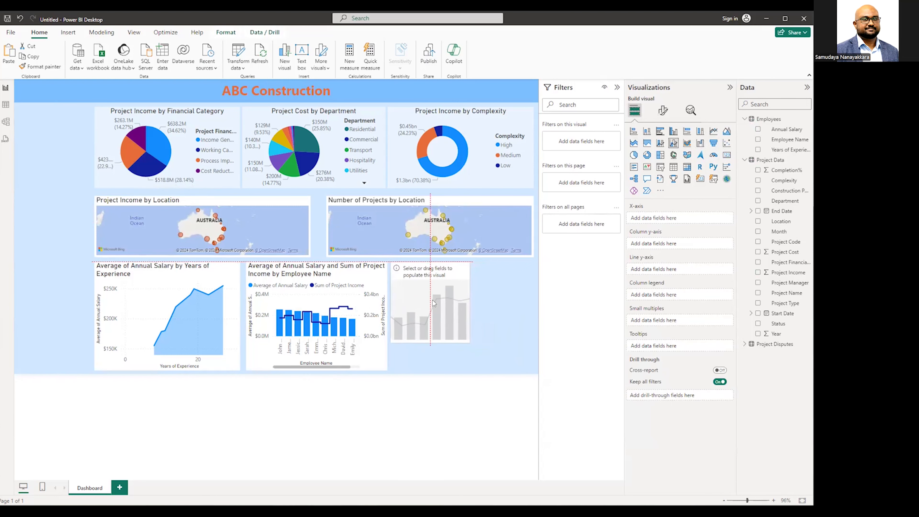
pyautogui.moveTo(469, 342); pyautogui.dragTo(533, 369)
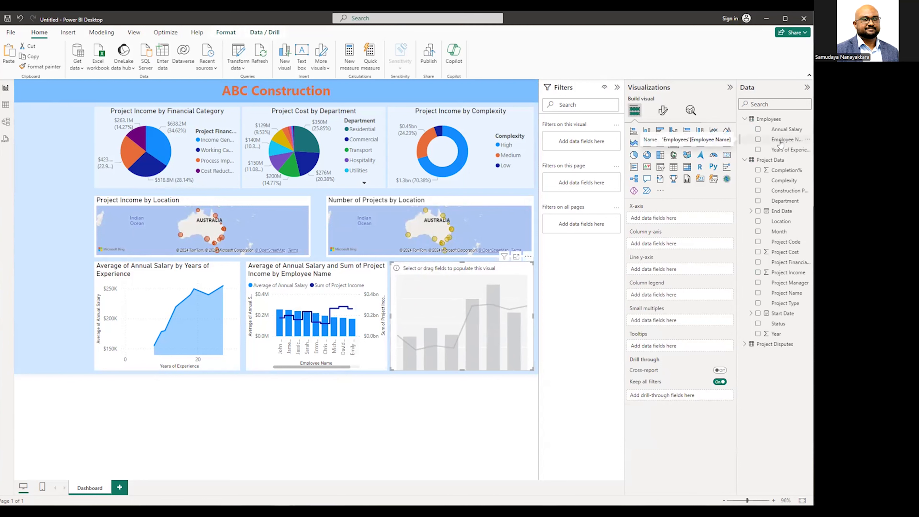
# - Put Employee Name on the new chart's x-axis and the average of Years of Experience on its column y-axis
pyautogui.moveTo(780, 144); pyautogui.dragTo(671, 250)
pyautogui.click(721, 248)
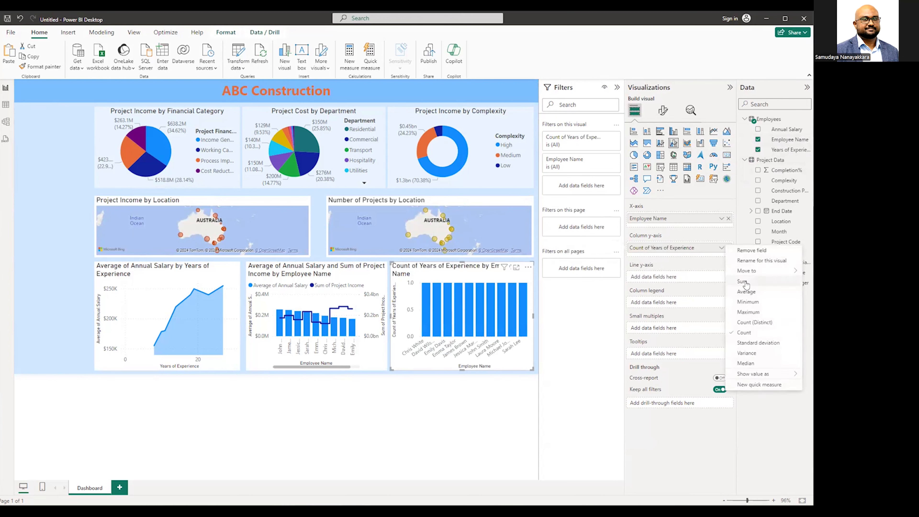
pyautogui.click(745, 291)
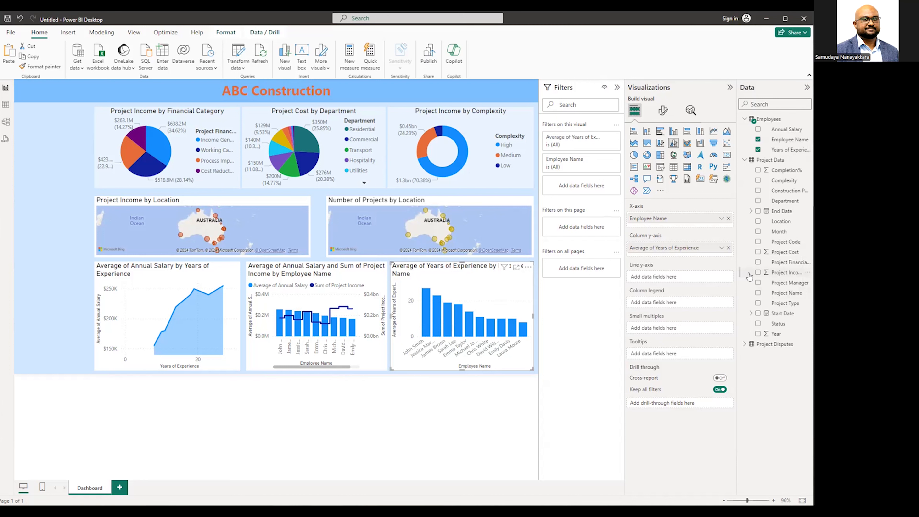
# - Check the table relationships in the data model and plot Number of disputes from Project Disputes on the experience chart's line y-axis
pyautogui.click(743, 344)
pyautogui.click(6, 124)
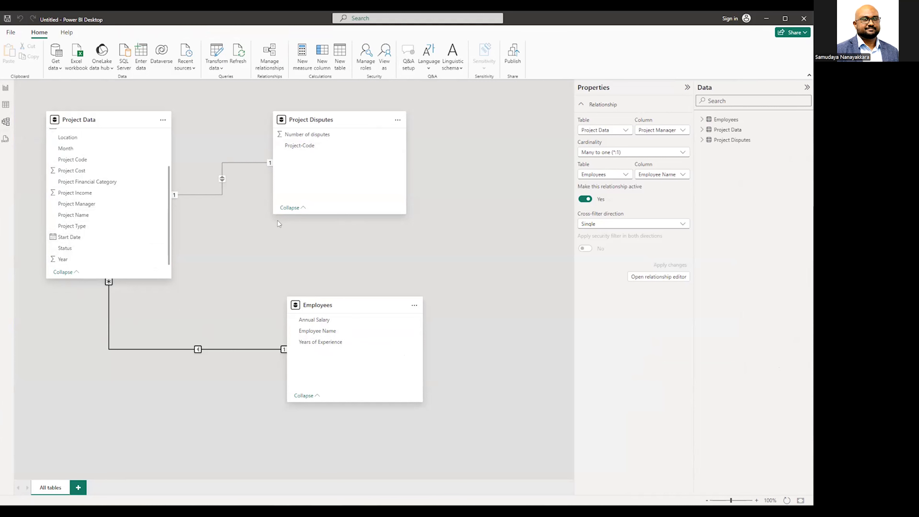
pyautogui.click(6, 89)
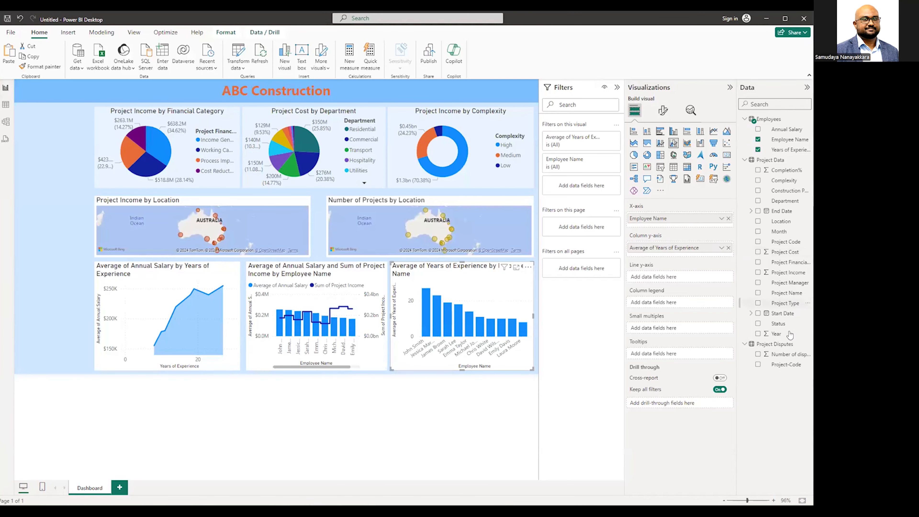
pyautogui.moveTo(784, 357); pyautogui.dragTo(680, 277)
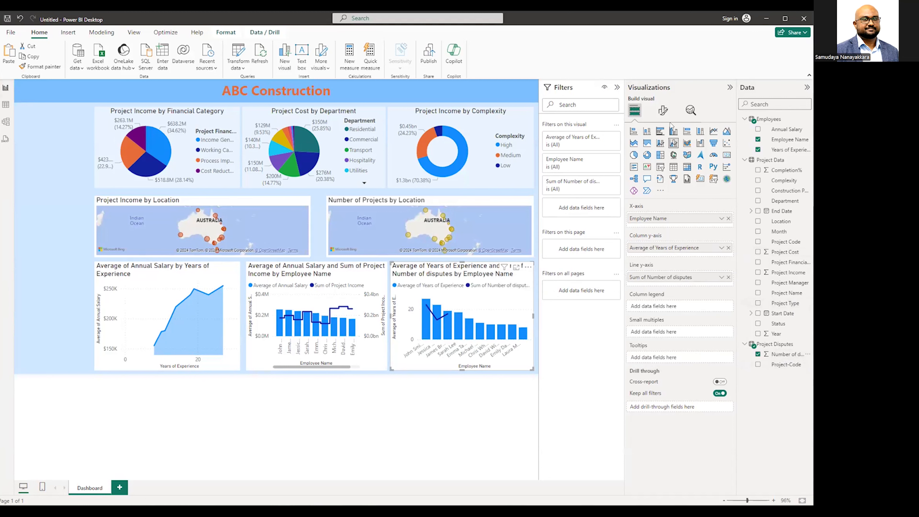
# - Set the interpolation type of the experience chart's disputes line to Step
pyautogui.click(662, 110)
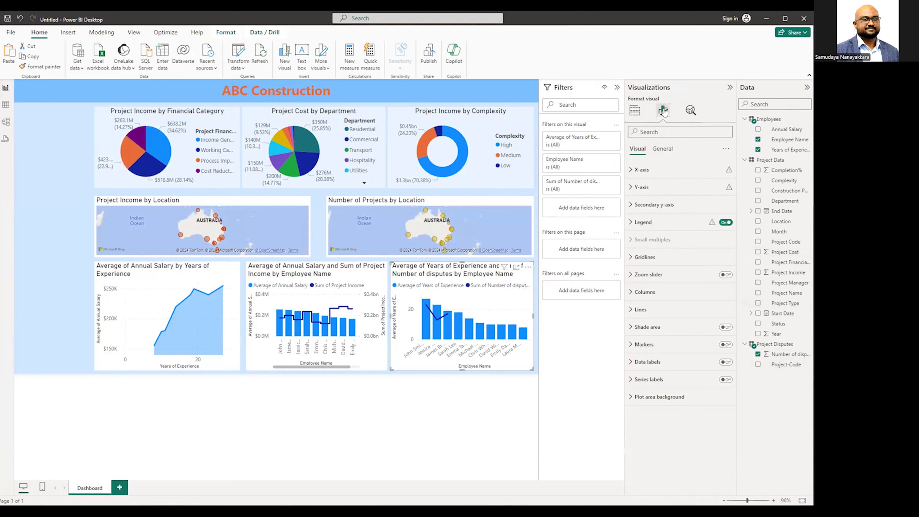
pyautogui.click(649, 310)
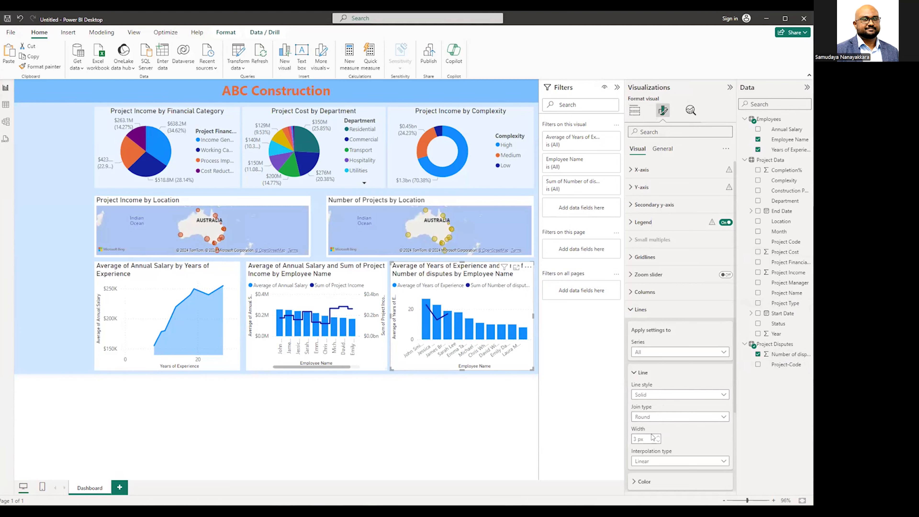
pyautogui.scroll(-3, 658, 405)
pyautogui.click(656, 358)
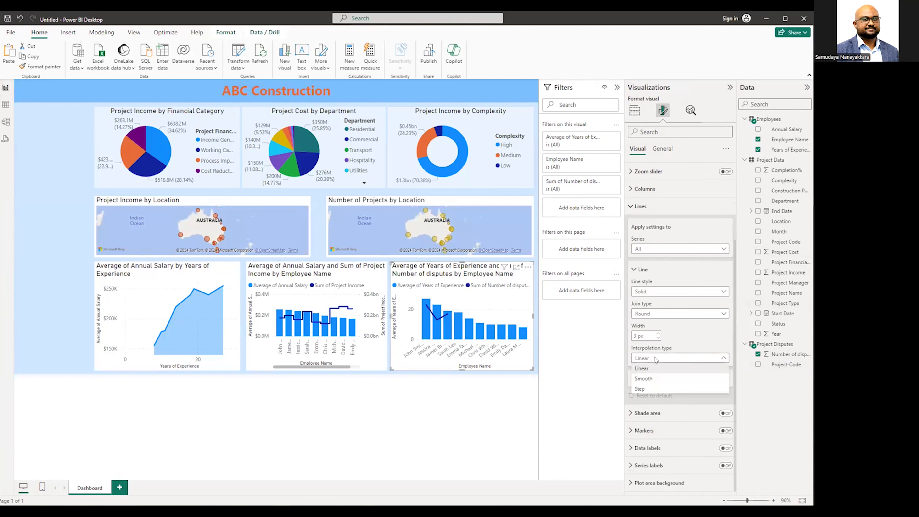
pyautogui.click(640, 388)
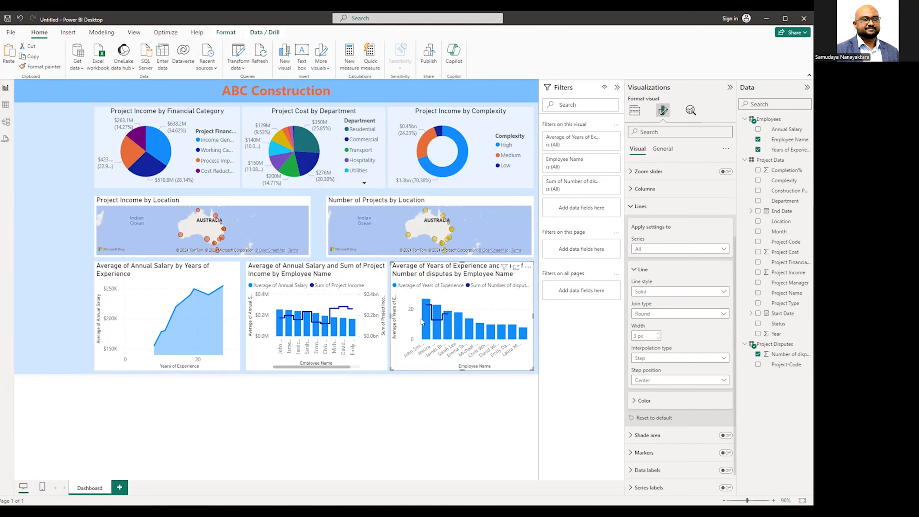
# - Add a slicer for the Complexity field in the free space beside the first pie chart
pyautogui.click(636, 111)
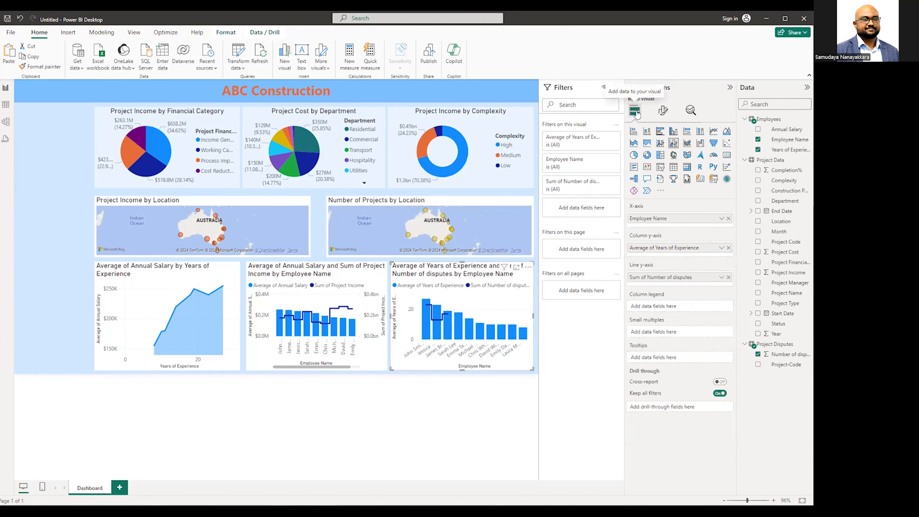
pyautogui.click(661, 168)
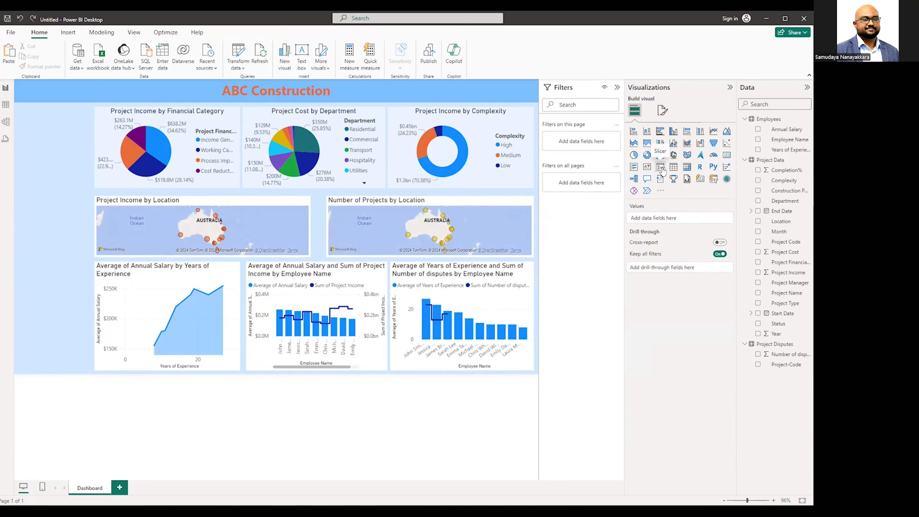
pyautogui.click(662, 170)
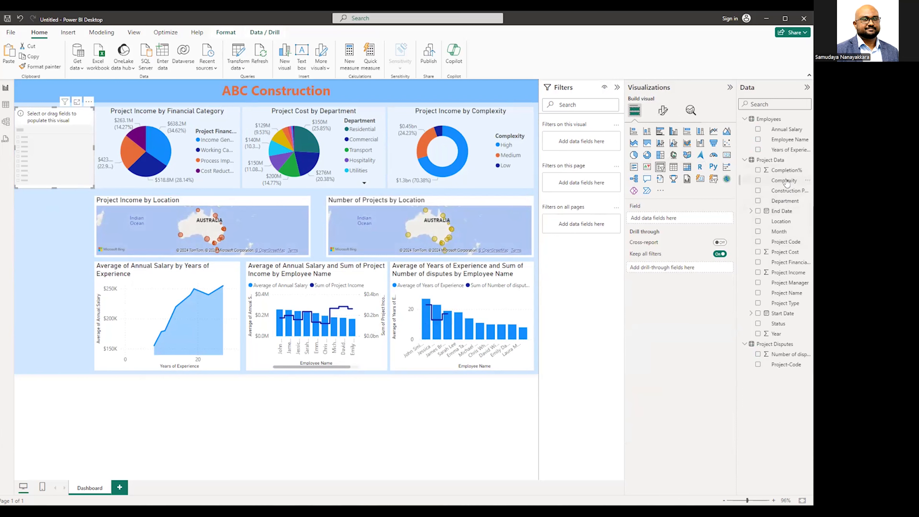
pyautogui.moveTo(63, 156); pyautogui.dragTo(64, 156)
# - Try the Complexity slicer with Medium and Low, and leave the dashboard filtered by High
pyautogui.click(22, 146)
pyautogui.click(23, 135)
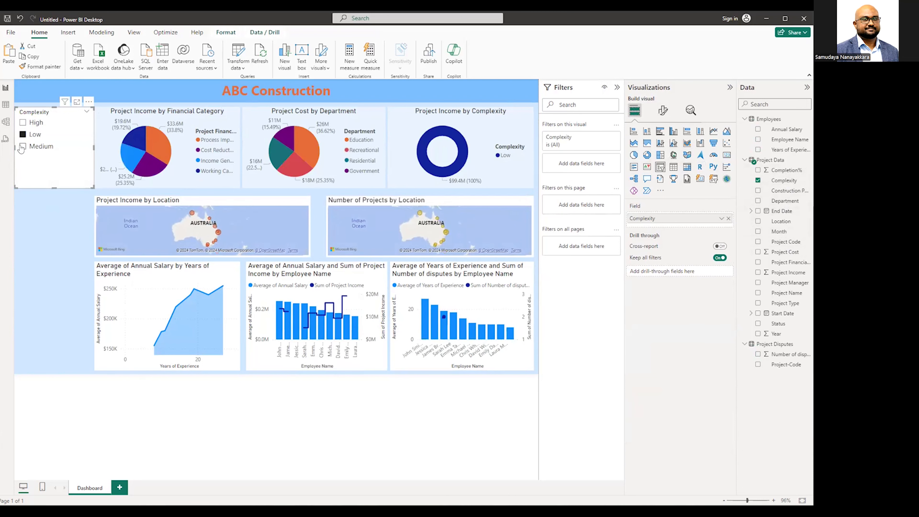
pyautogui.click(22, 135)
pyautogui.click(22, 122)
# - Add a Project Type visual below the Complexity slicer, sized to the map row, and convert it to a slicer
pyautogui.click(51, 220)
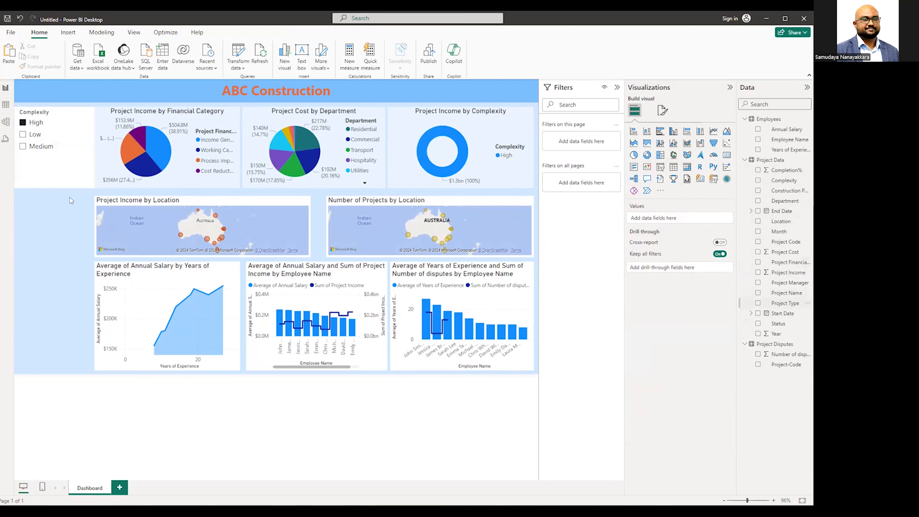
pyautogui.moveTo(71, 200); pyautogui.dragTo(76, 260)
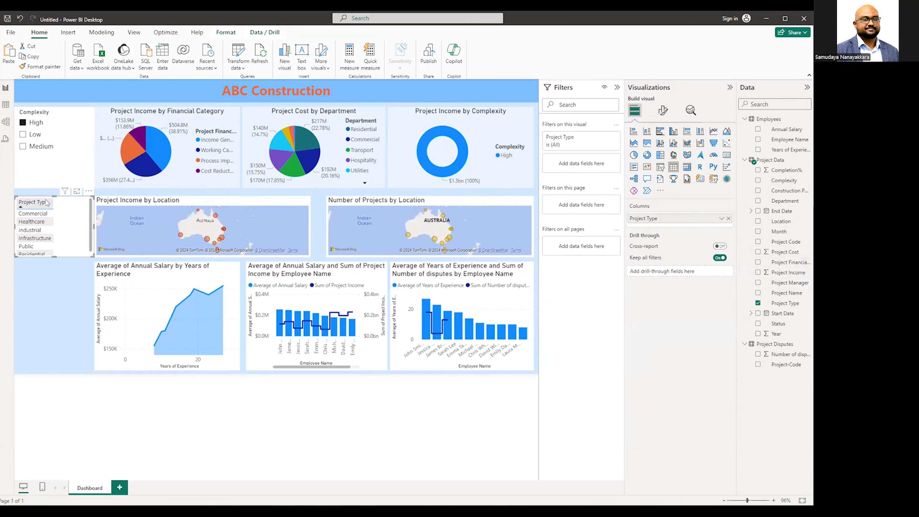
pyautogui.click(660, 167)
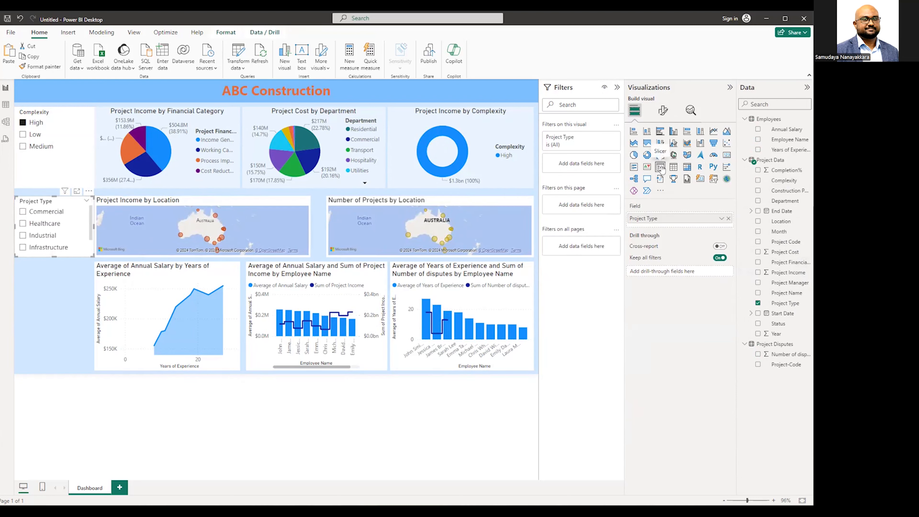
# - Make the Project Type slicer taller to show more options, try its Infrastructure and Public filters, and leave no type selected
pyautogui.moveTo(83, 256); pyautogui.dragTo(91, 275)
pyautogui.click(22, 247)
pyautogui.click(23, 260)
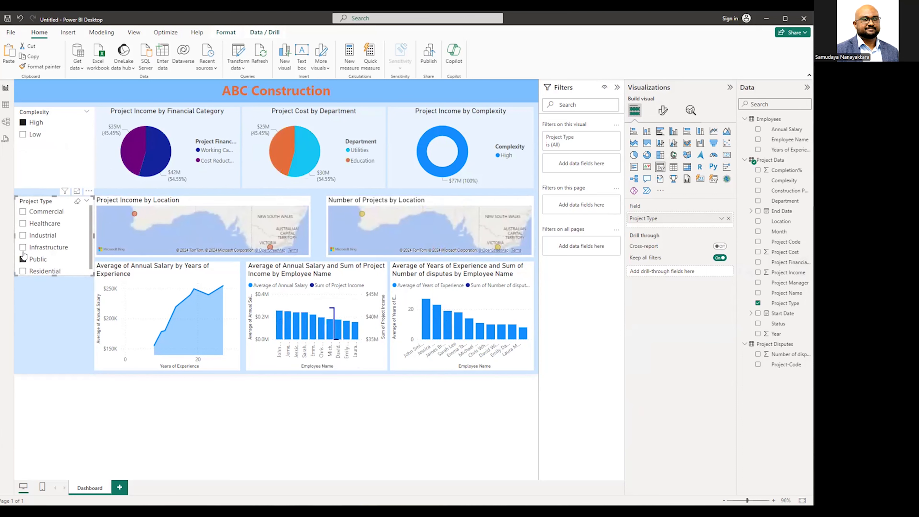
pyautogui.click(23, 259)
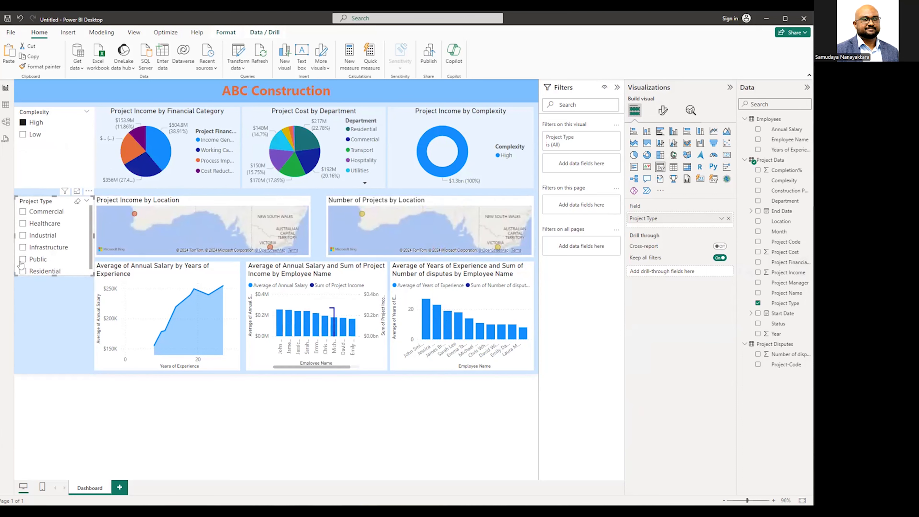
# - Add a Project Financial Category slicer below the Project Type slicer, then try its Income Generation filter and clear it
pyautogui.click(61, 306)
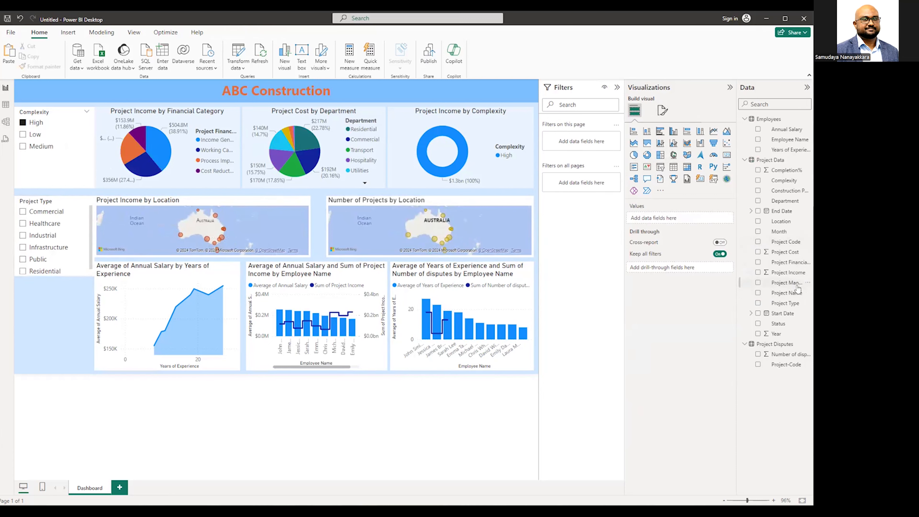
pyautogui.click(660, 167)
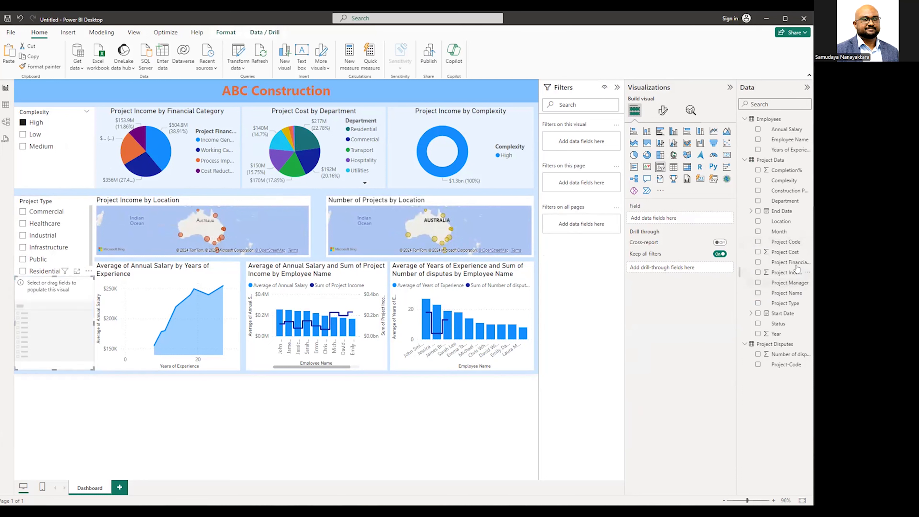
pyautogui.moveTo(790, 262); pyautogui.dragTo(72, 336)
pyautogui.click(23, 311)
pyautogui.click(23, 310)
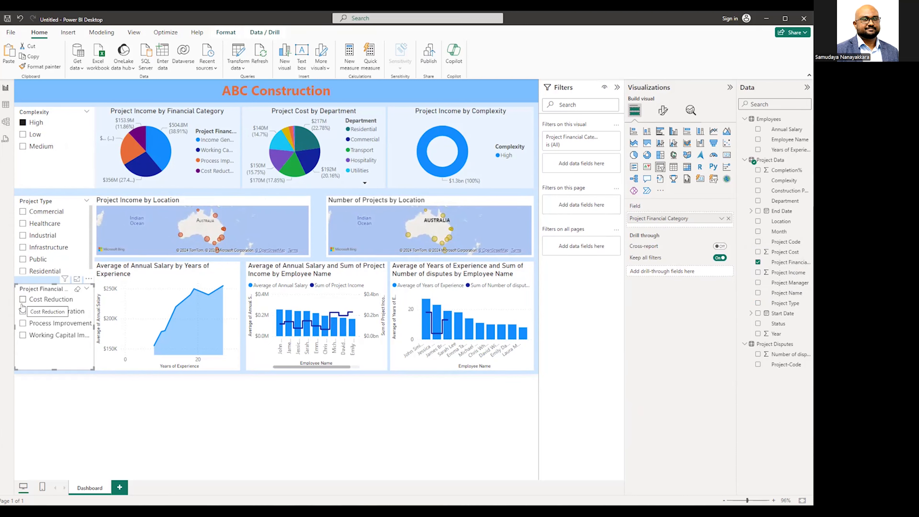
# - Clear the High complexity filter, try Commercial projects combined with High complexity, and leave both slicers without a selection
pyautogui.click(23, 123)
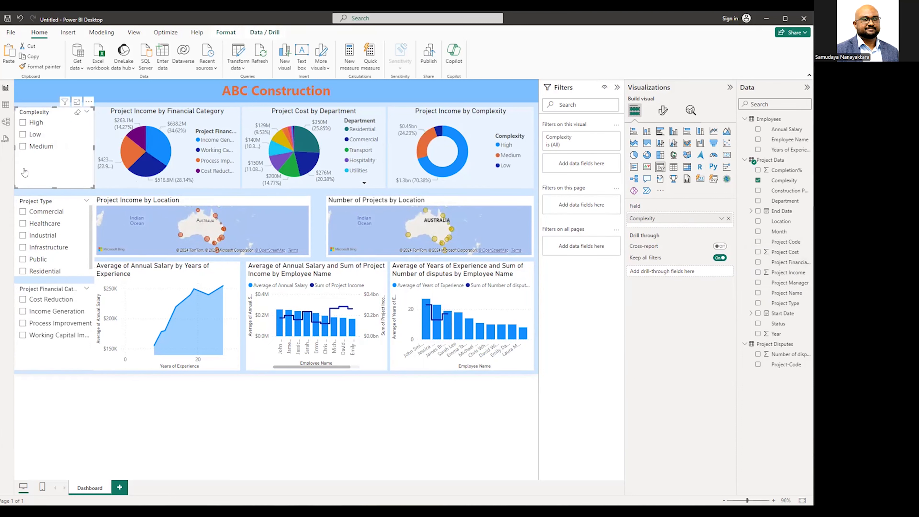
pyautogui.click(22, 212)
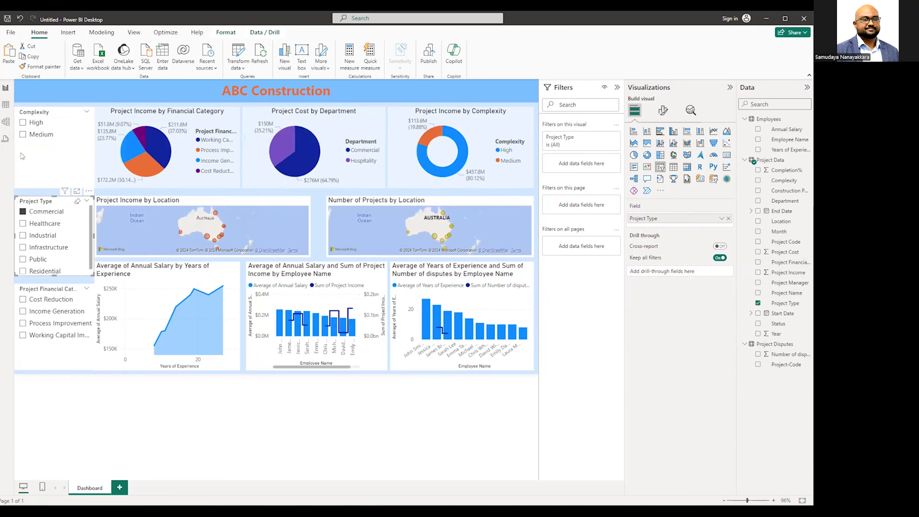
pyautogui.click(23, 123)
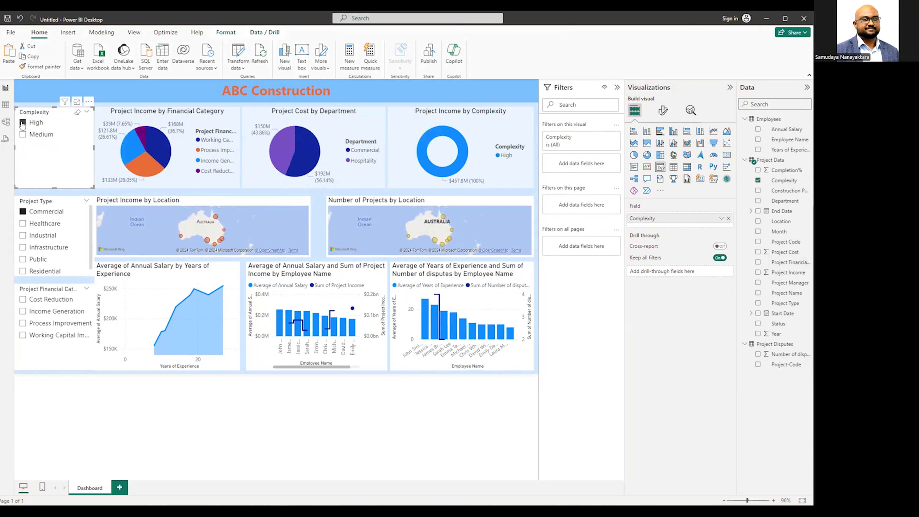
pyautogui.click(23, 123)
pyautogui.click(23, 212)
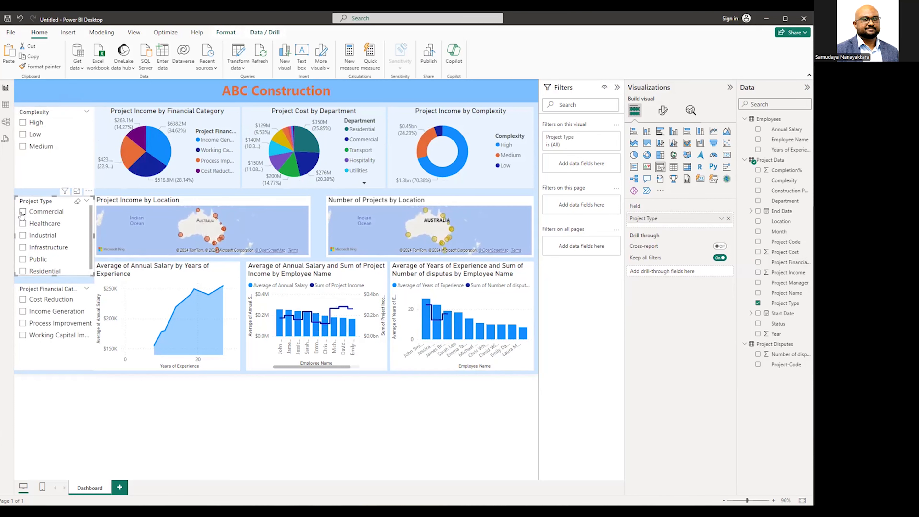